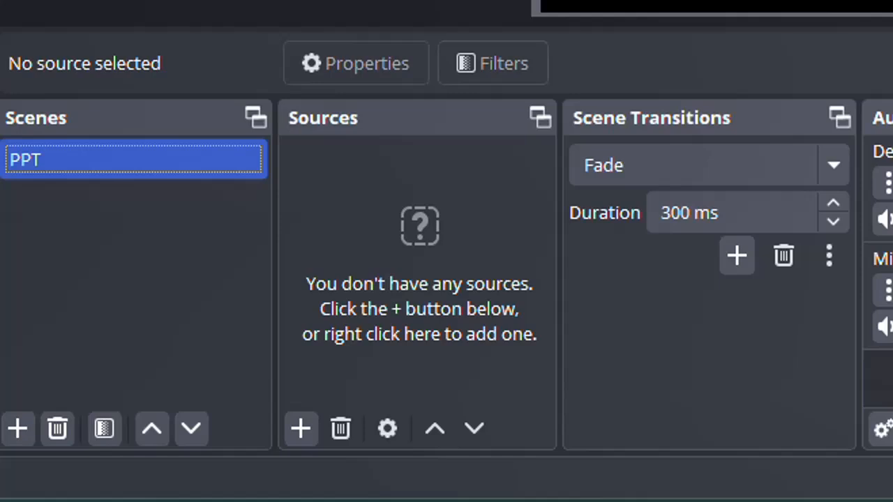
# - Switch to Notepad and save the changes to the previously open text file while closing it
pyautogui.press('super')
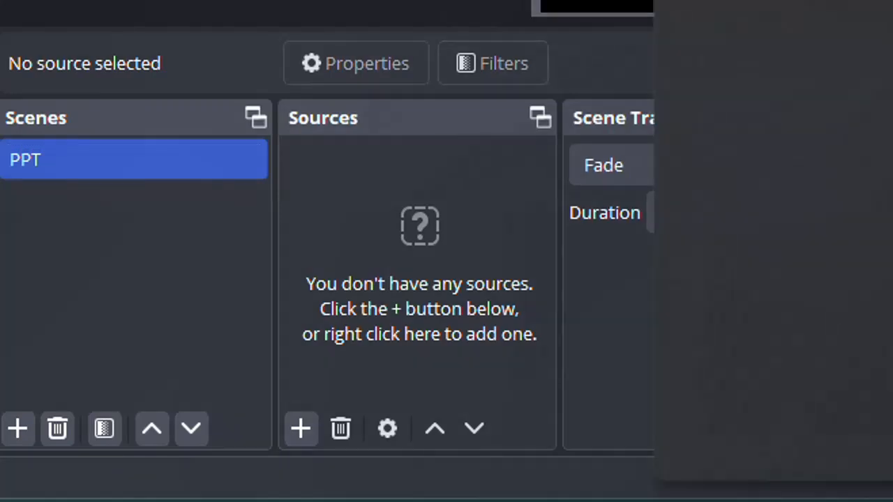
pyautogui.write('note')
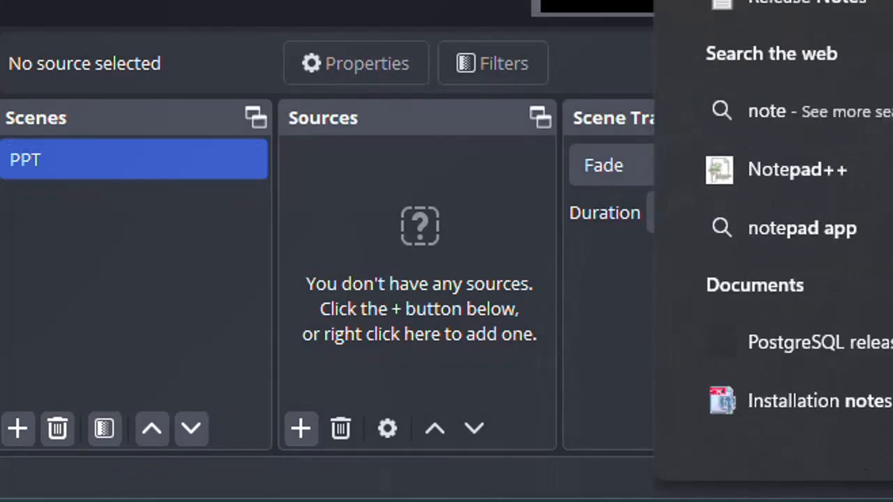
pyautogui.press('Return')
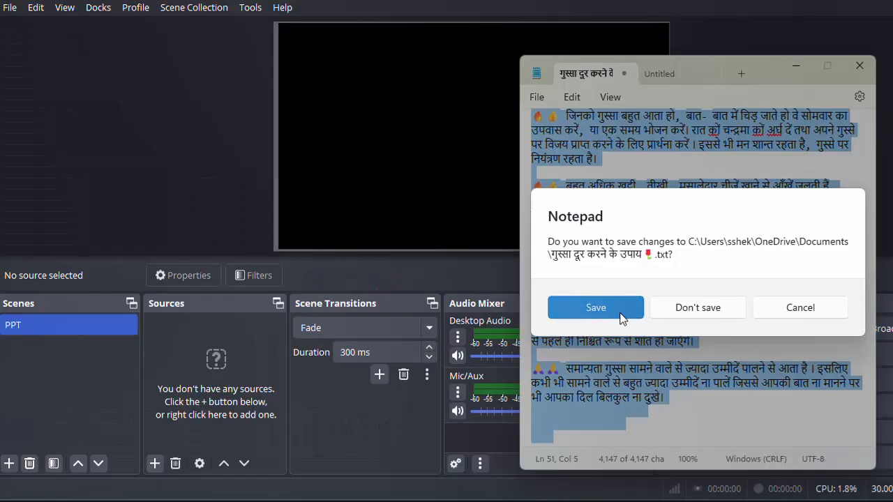
pyautogui.click(614, 310)
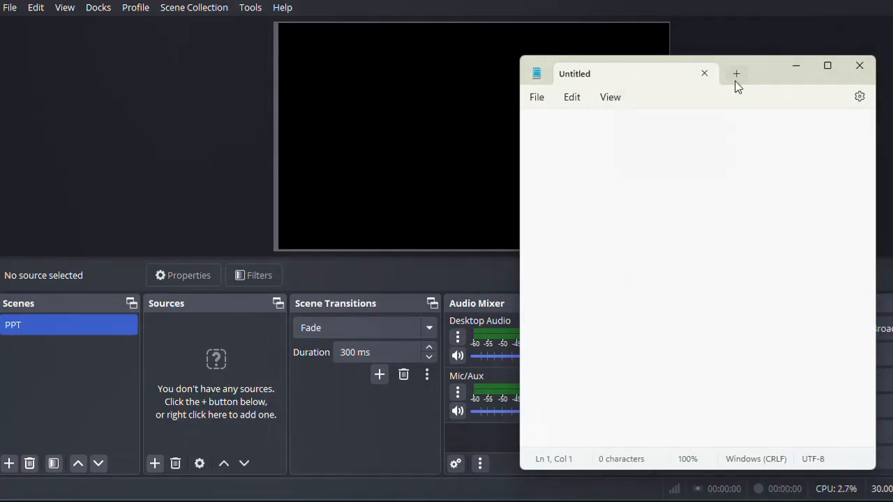
# - Write the heading "1-- Scenes" in the blank note and move the note window aside to uncover more of the OBS preview
pyautogui.write('1-- Sc')
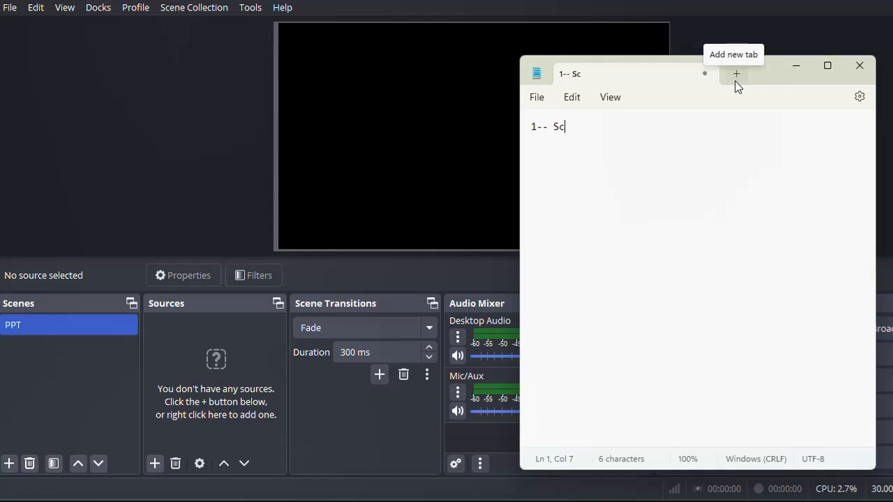
pyautogui.write('enes')
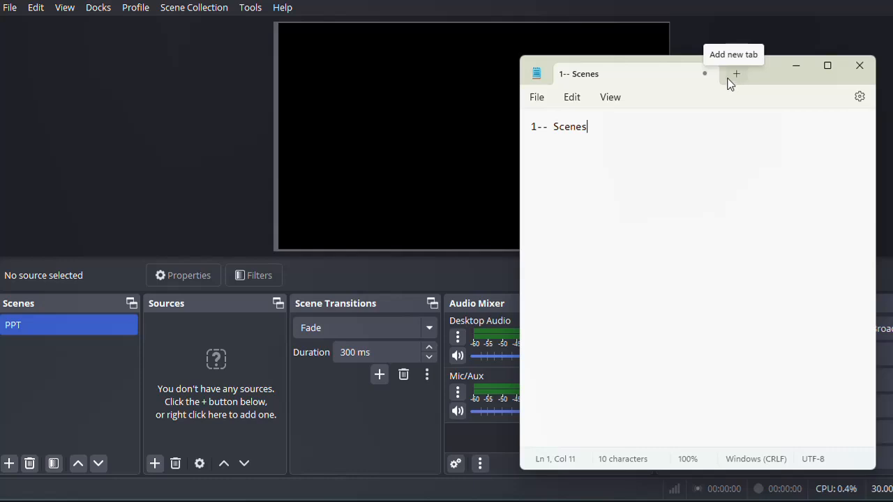
pyautogui.moveTo(763, 83); pyautogui.dragTo(842, 102)
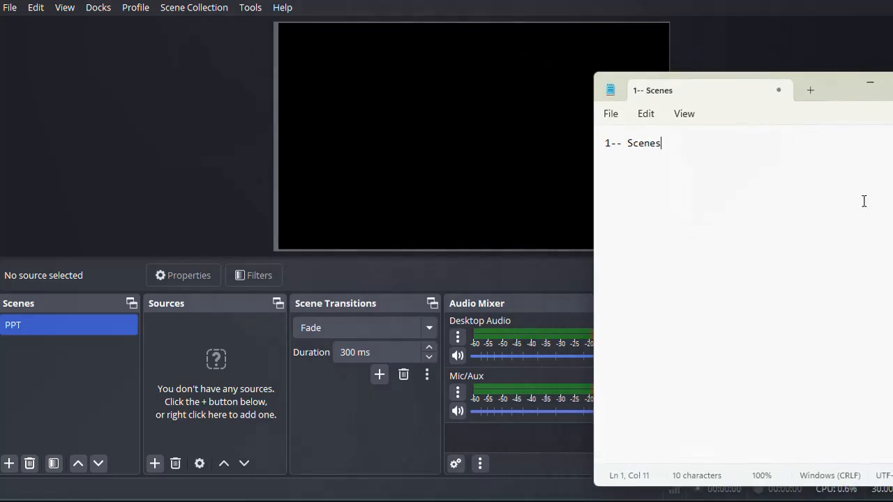
# - Start an indented line under the Scenes heading reading "( Different combination of scenes can be there for different work"
pyautogui.press('Return')
pyautogui.write('( Di')
pyautogui.write('ffe')
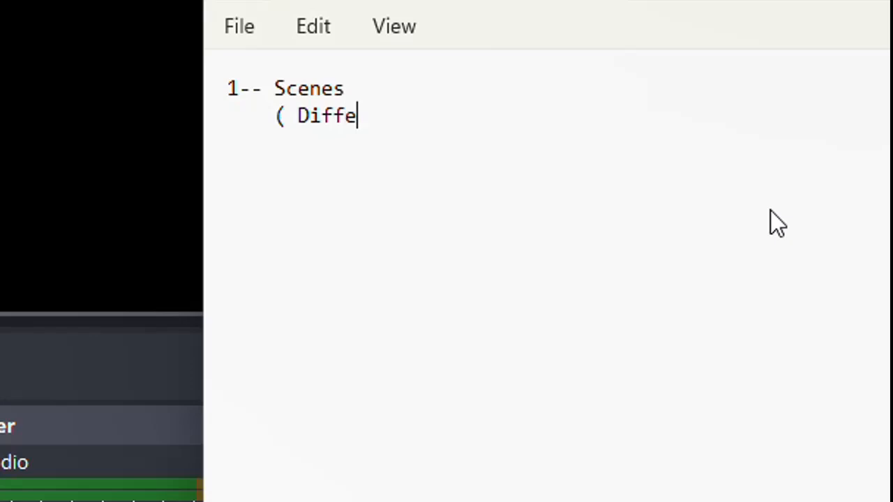
pyautogui.write('rent combi')
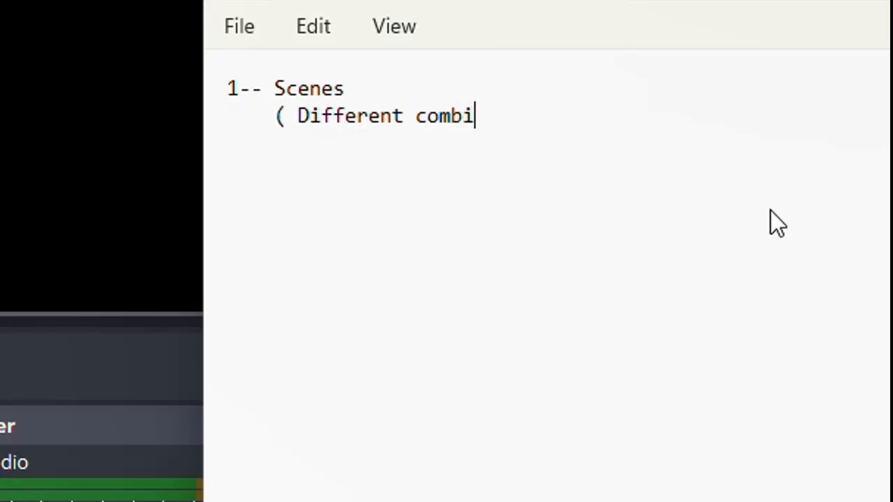
pyautogui.write('nation of')
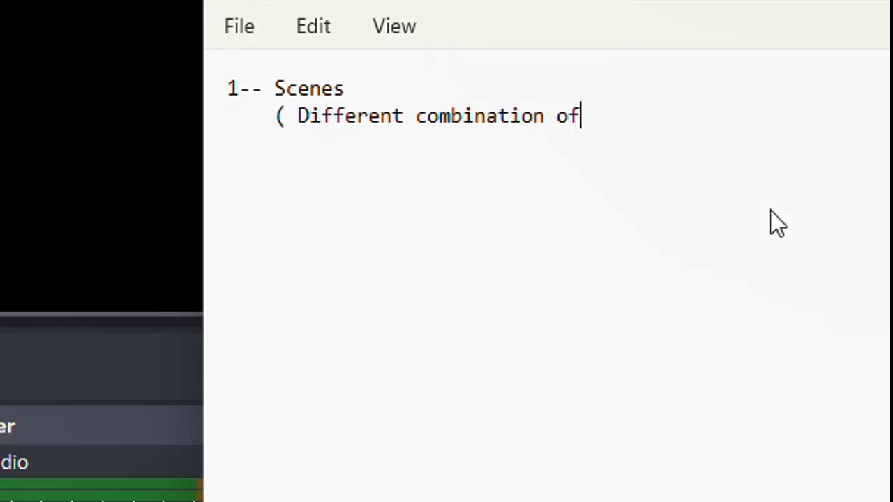
pyautogui.write(' scenes ')
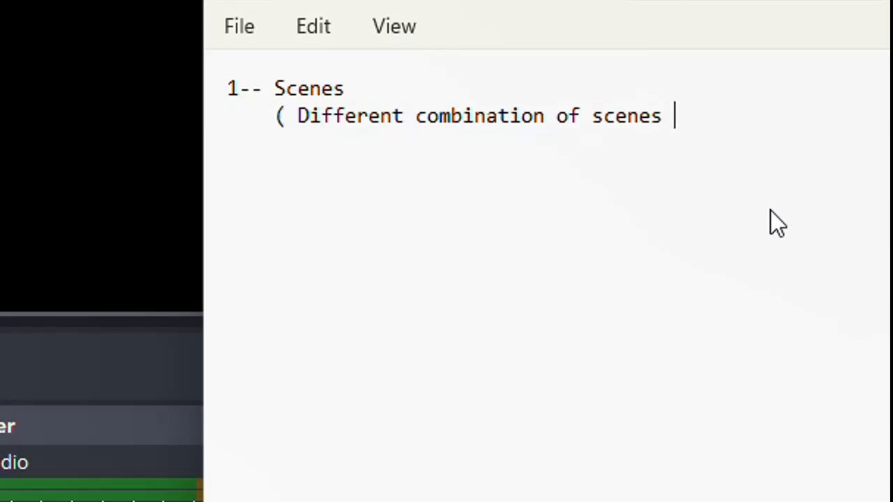
pyautogui.write('can be there ')
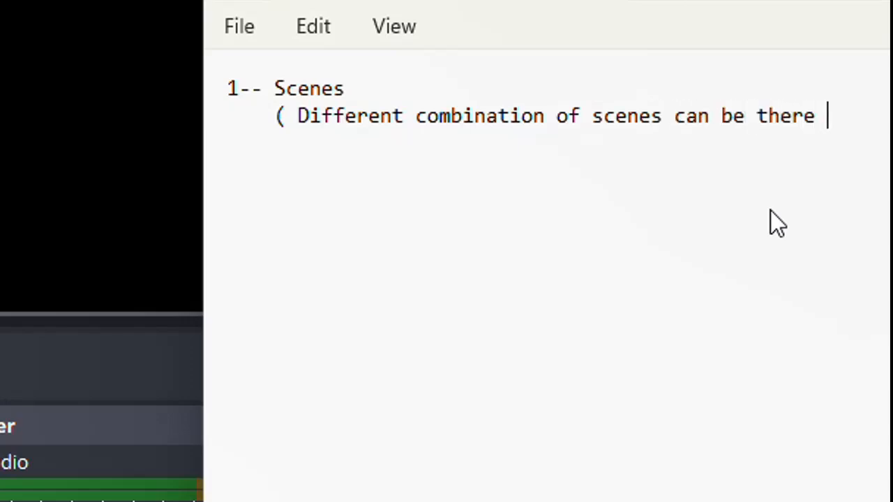
pyautogui.write('for di')
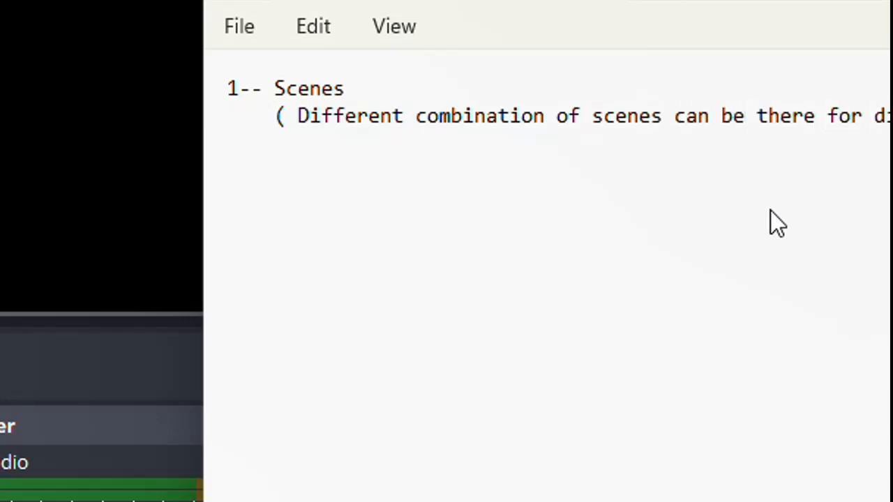
pyautogui.write('fferent work')
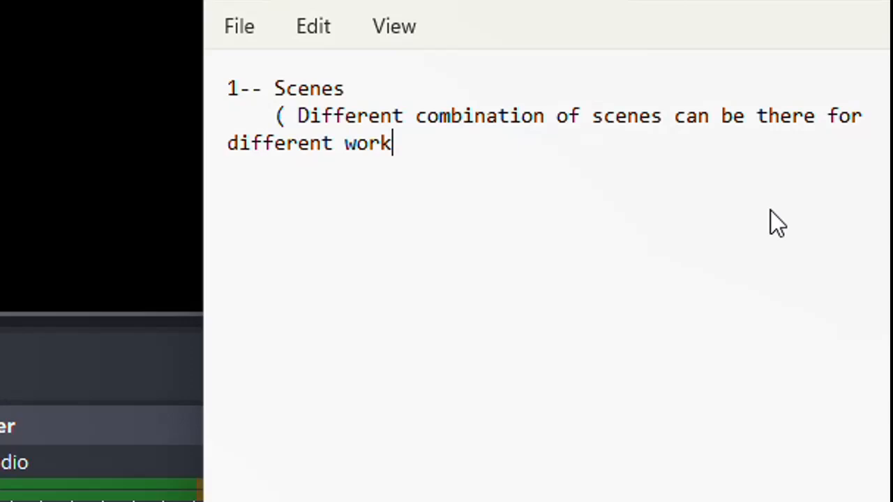
# - Complete the Scenes explanation with "like PPT tutorial, Live training , Video Capture 3rd scene)"
pyautogui.write(' lik')
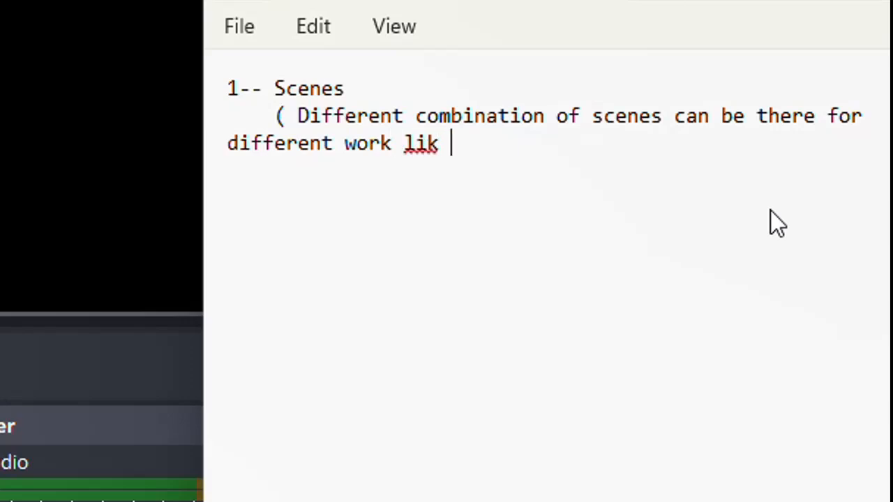
pyautogui.press('BackSpace')
pyautogui.write('e PPT')
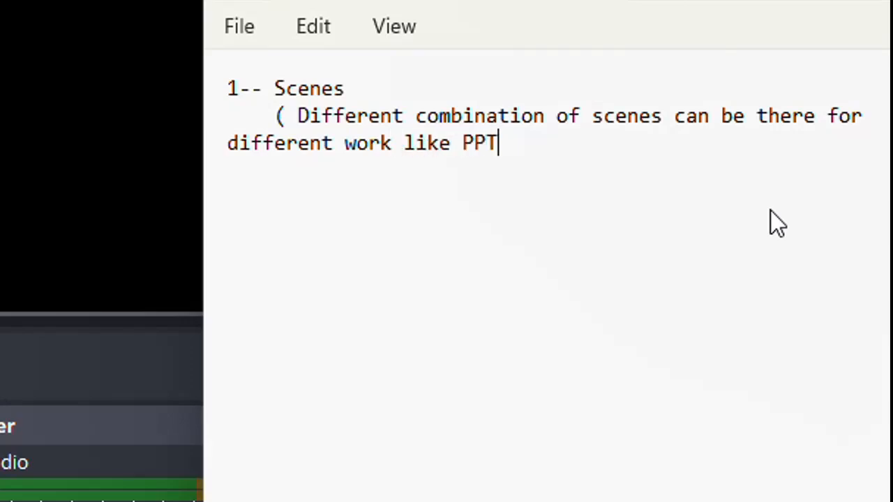
pyautogui.write(' tut')
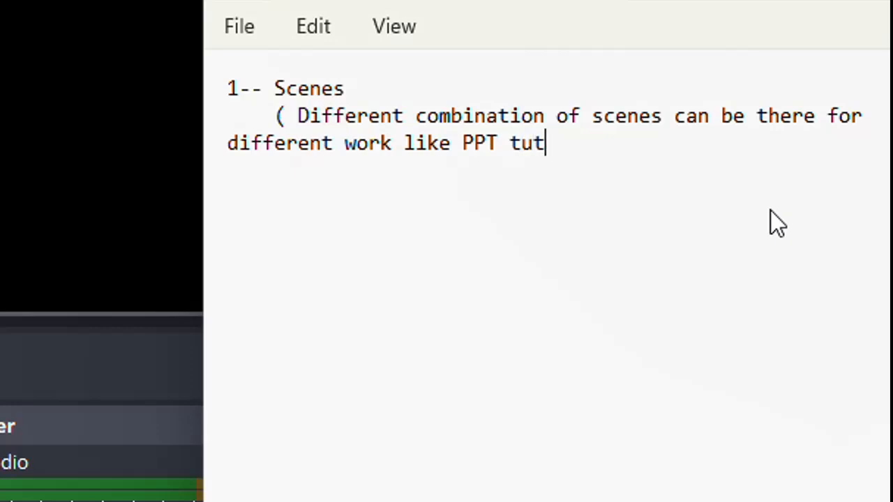
pyautogui.write('orial,')
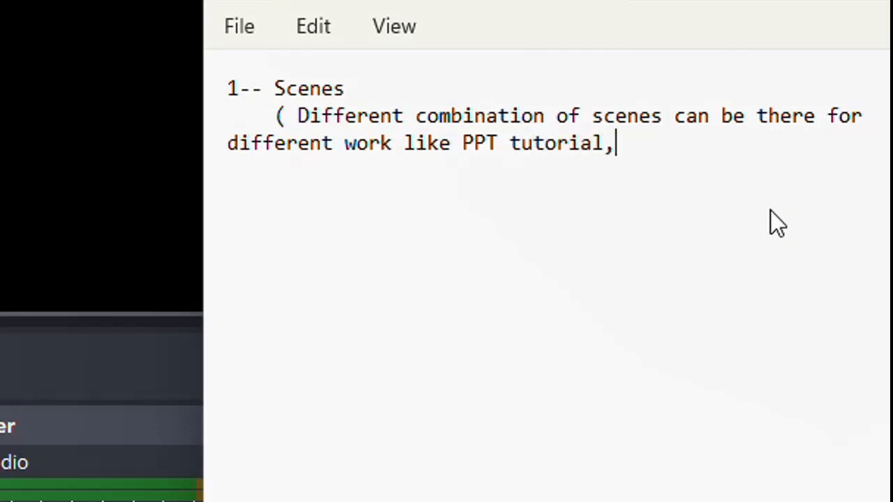
pyautogui.write(' Live t')
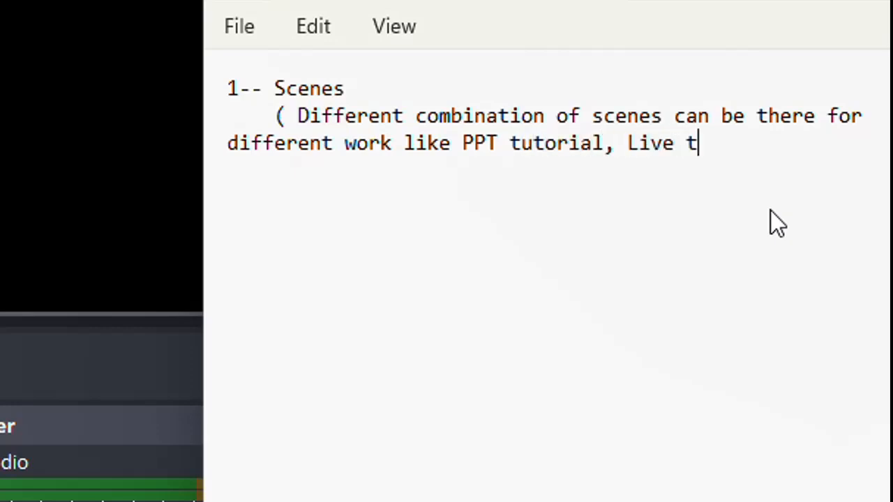
pyautogui.write('raining , ')
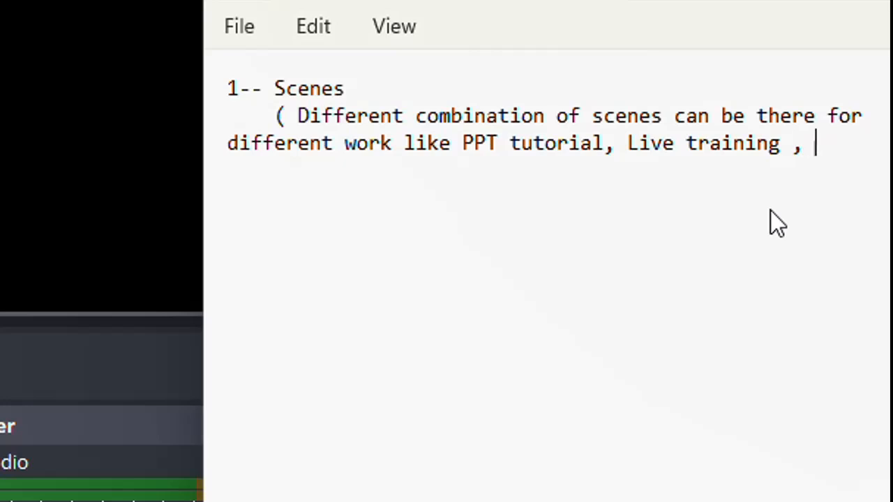
pyautogui.write('Vid')
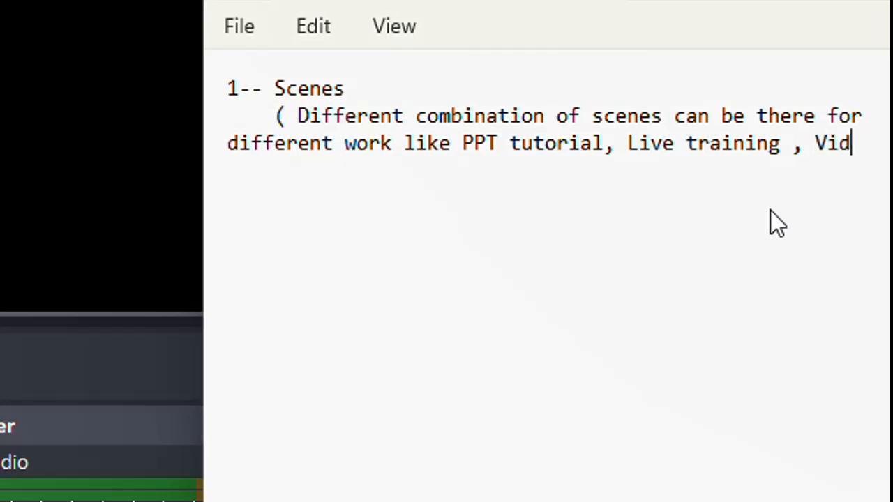
pyautogui.write('eo Capture ')
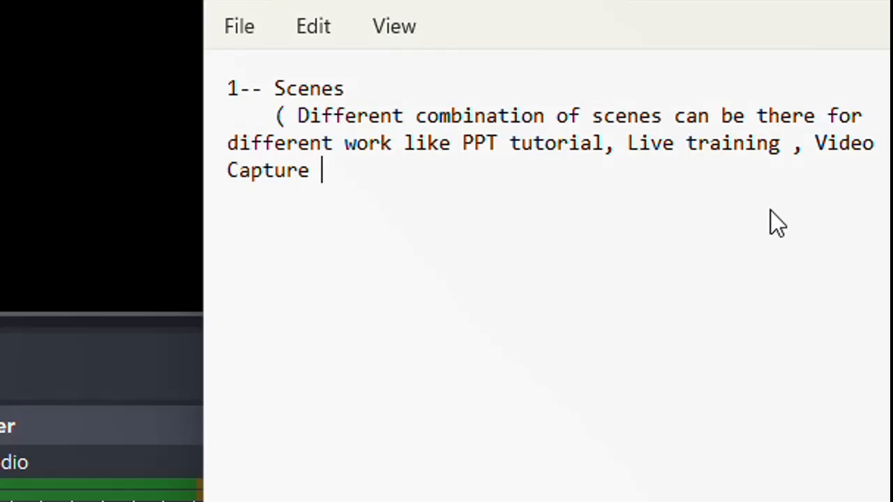
pyautogui.write('3rd sc')
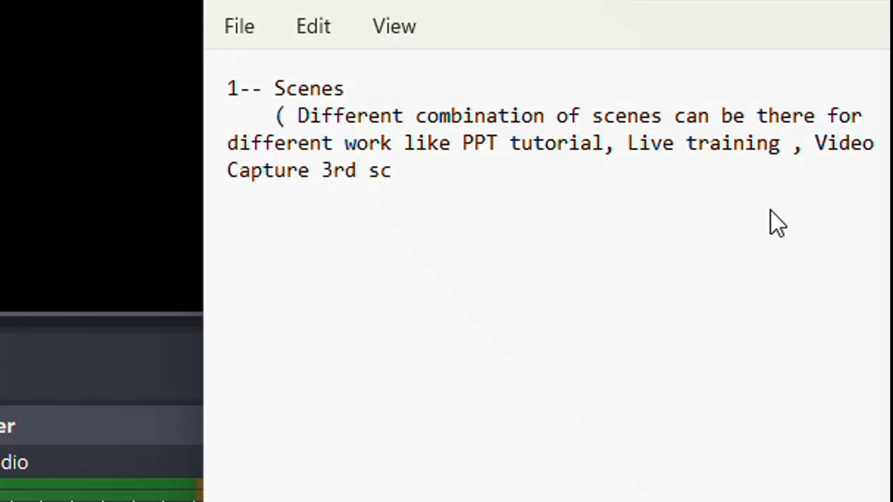
pyautogui.write('ene)')
# - Add the second heading "2- Sources" after a blank line and begin an indented line below it
pyautogui.press('Return')
pyautogui.press('Return')
pyautogui.write('2-')
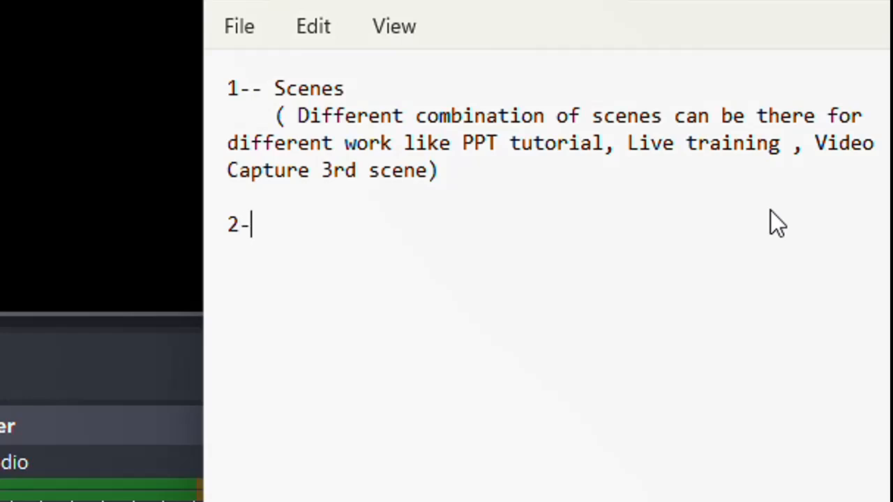
pyautogui.write('  Sou')
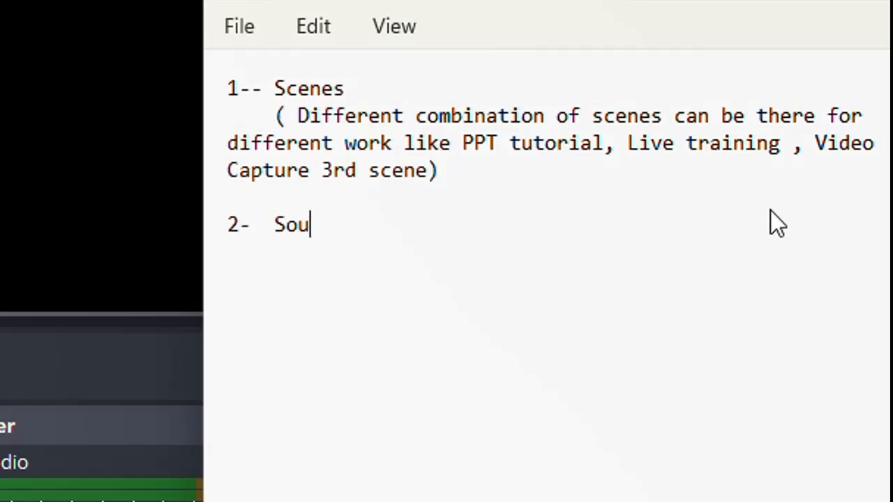
pyautogui.write('rces')
pyautogui.press('Return')
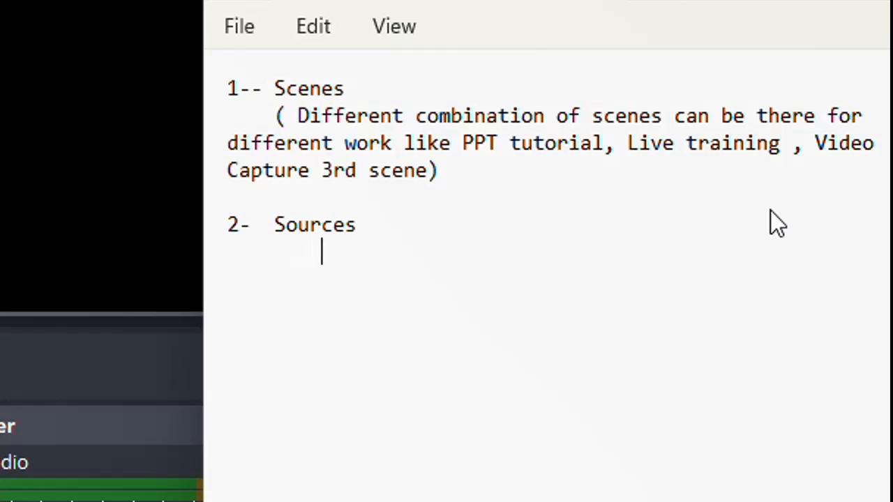
# - List "- Audio - Device Capture" on the indented line under the Sources heading
pyautogui.write('-  Au')
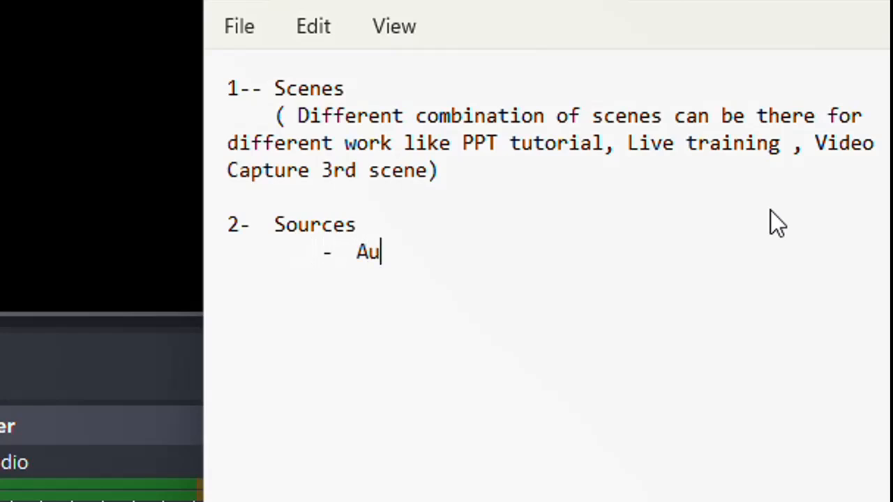
pyautogui.write('dio')
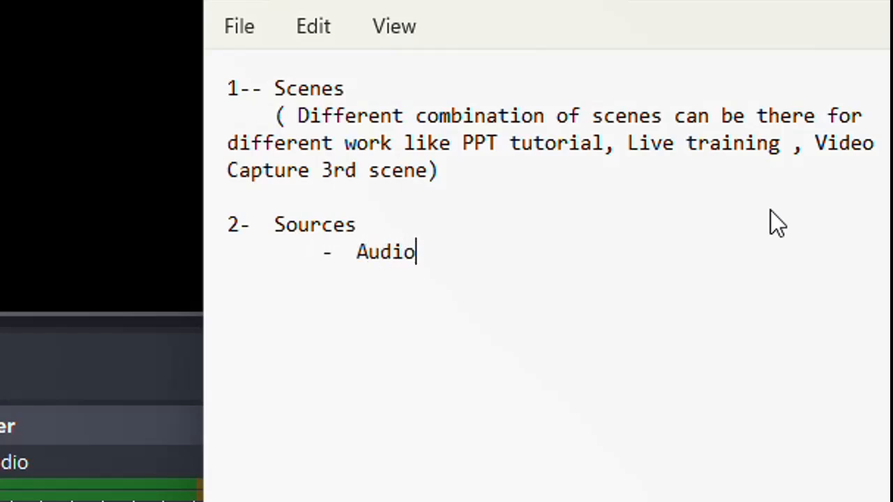
pyautogui.write('  -  D')
pyautogui.press('BackSpace')
pyautogui.write('Device ')
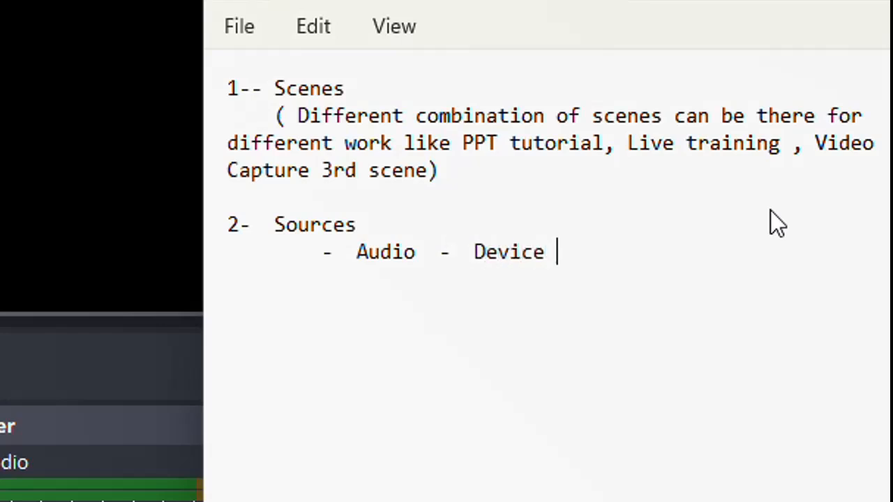
pyautogui.write('CAp')
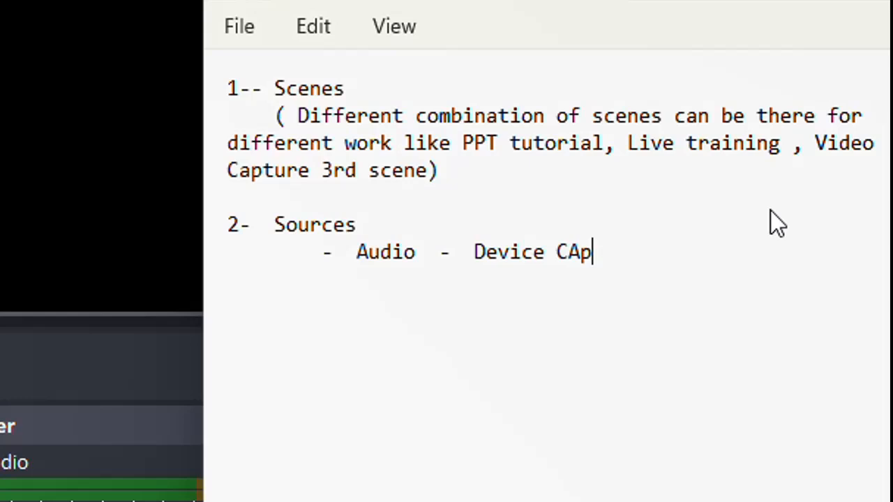
pyautogui.press('BackSpace')
pyautogui.press('BackSpace')
pyautogui.write('apture ')
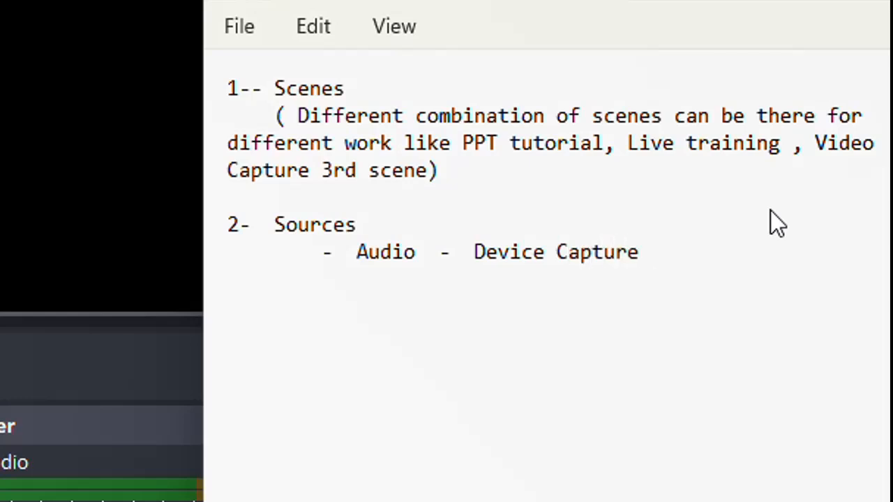
# - Append "- Window Capture" to the list of sources, with only the first letter of each word capitalized
pyautogui.write('- ')
pyautogui.write('Window CA')
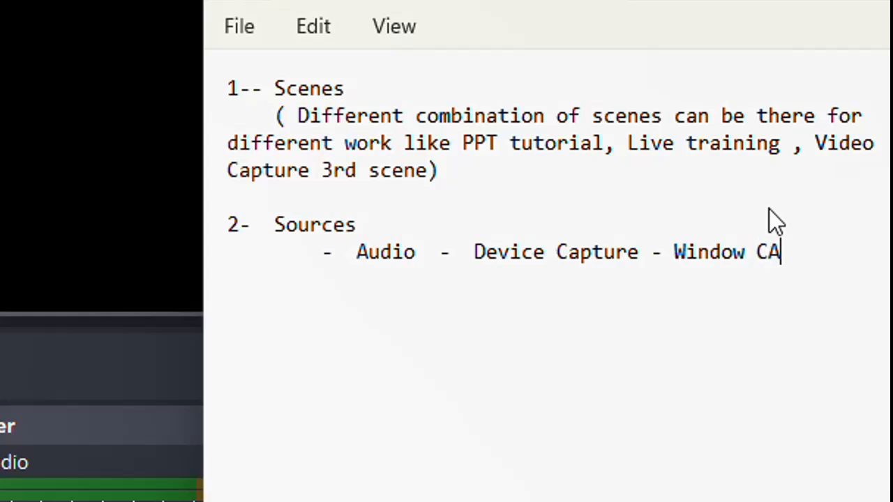
pyautogui.write('pture')
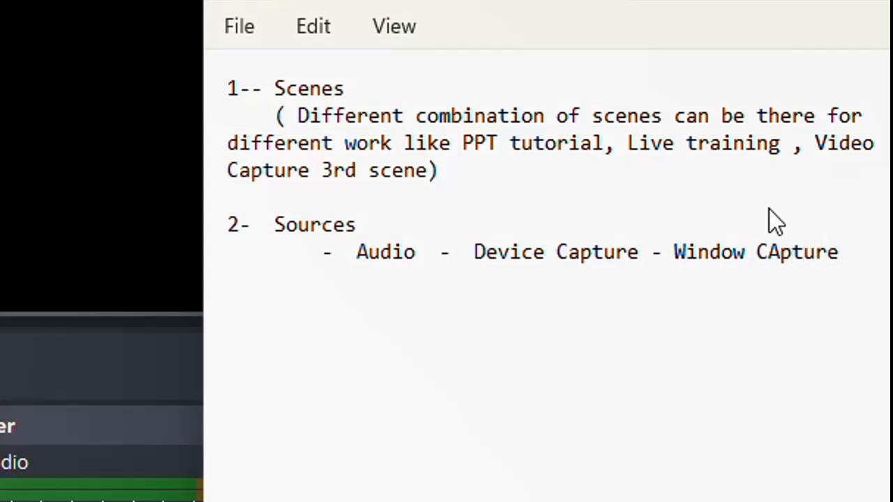
pyautogui.press('BackSpace')
pyautogui.press('BackSpace')
pyautogui.press('BackSpace')
pyautogui.press('BackSpace')
pyautogui.press('BackSpace')
pyautogui.press('BackSpace')
pyautogui.write('apt')
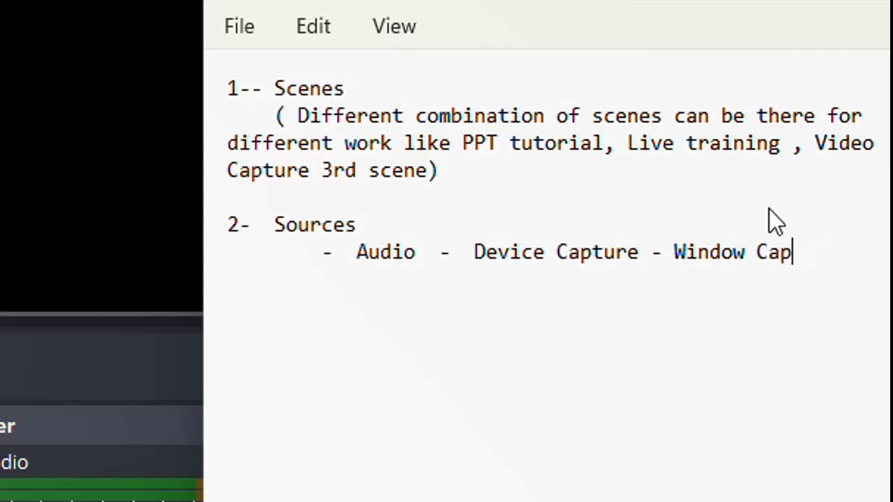
pyautogui.write('ure')
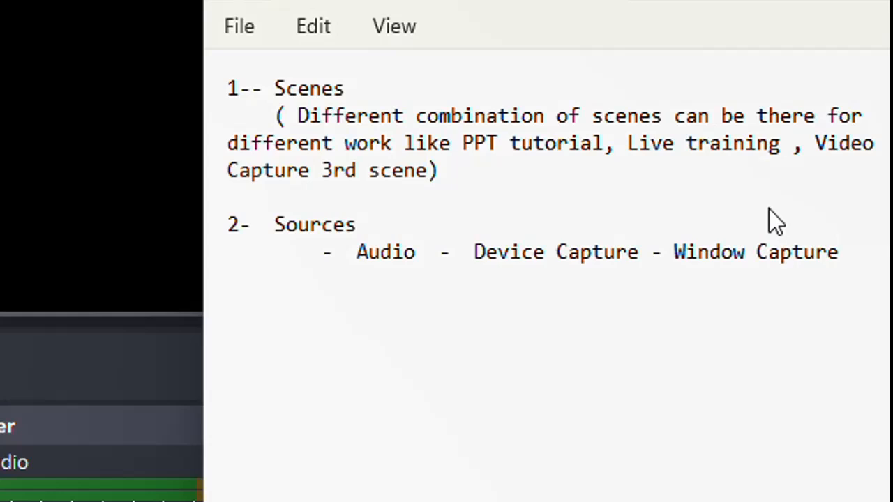
# - Add a second line "- media - text - mic" to the sources list, and switch to OBS Studio
pyautogui.press('Return')
pyautogui.write('- media ')
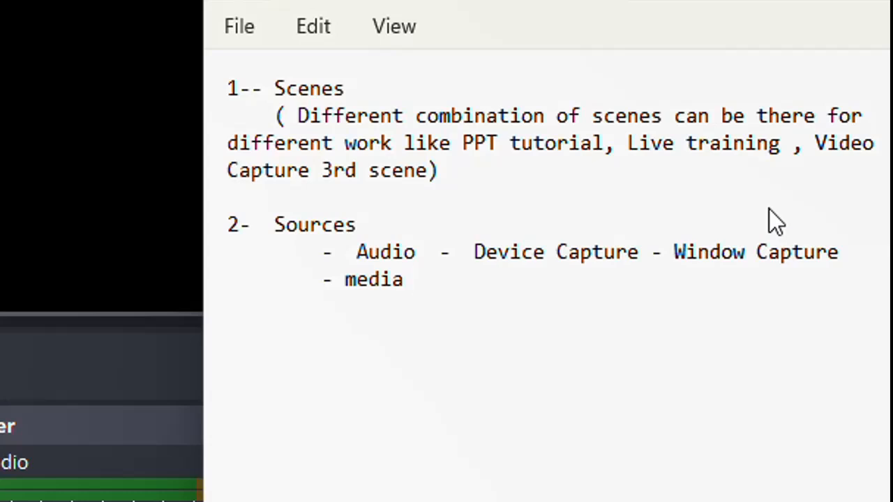
pyautogui.write(' -  text')
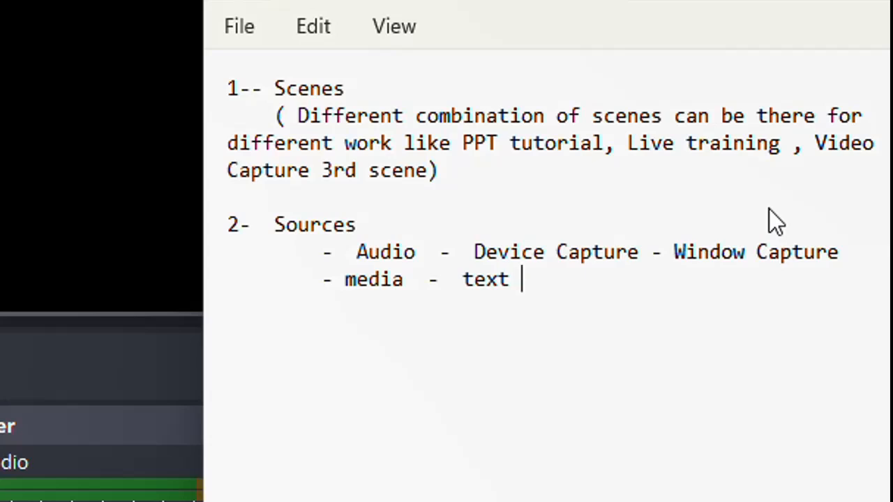
pyautogui.write('-  mic')
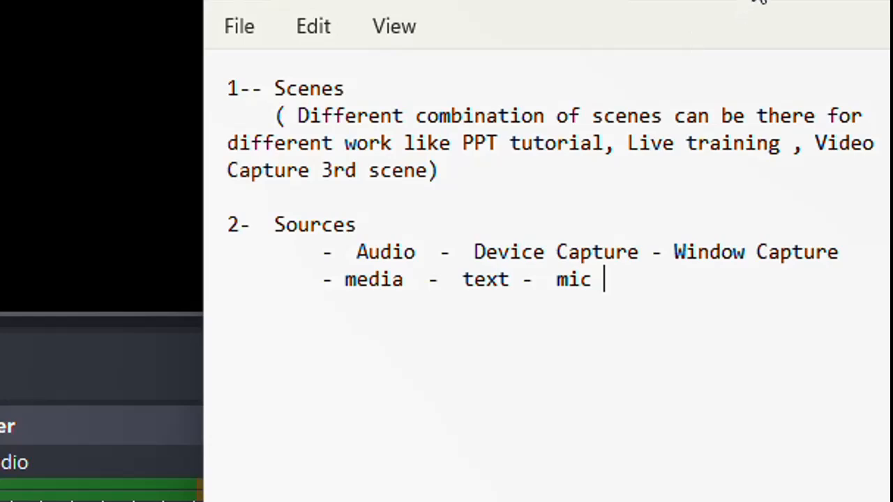
pyautogui.hotkey('alt', 'Tab')
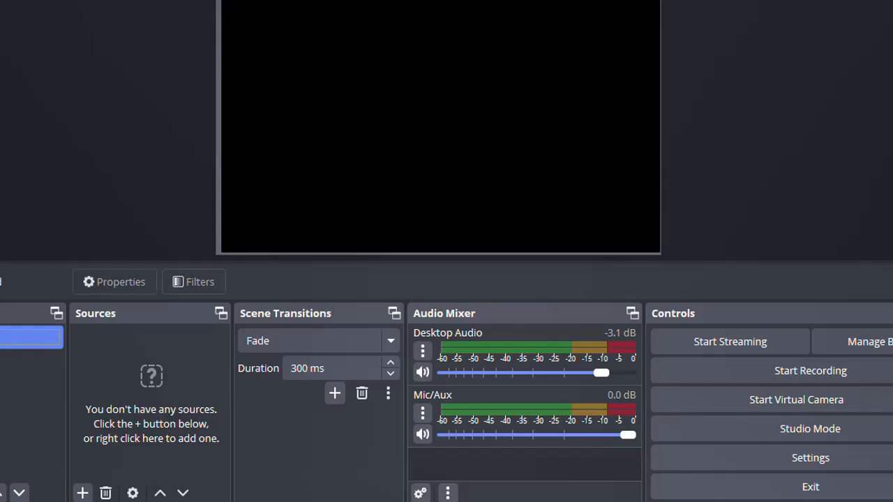
# - Try to remove the PPT scene
pyautogui.rightClick(17, 326)
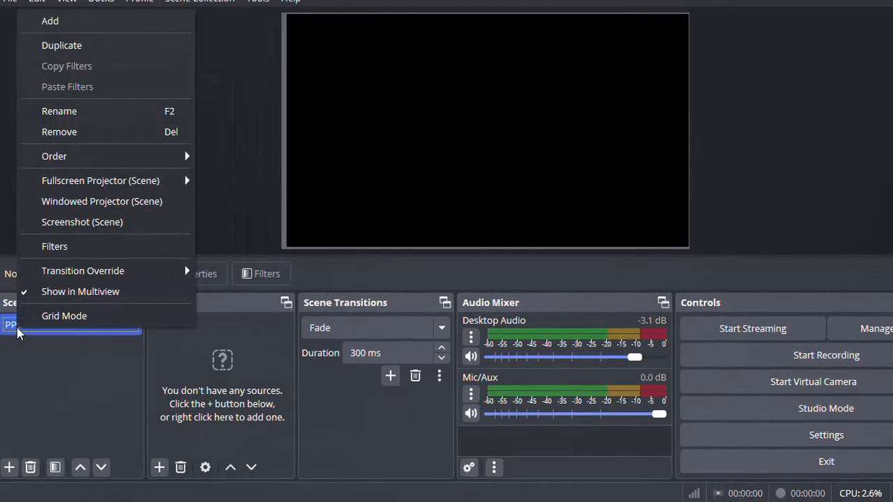
pyautogui.click(71, 139)
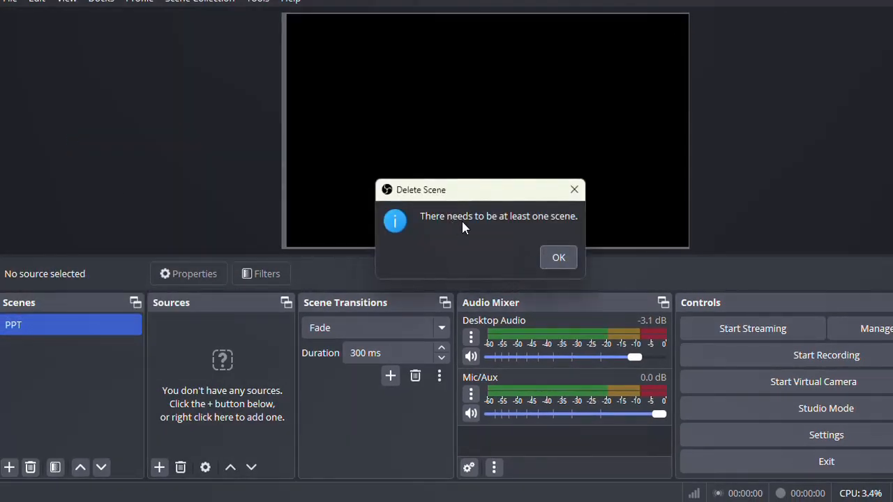
pyautogui.click(558, 258)
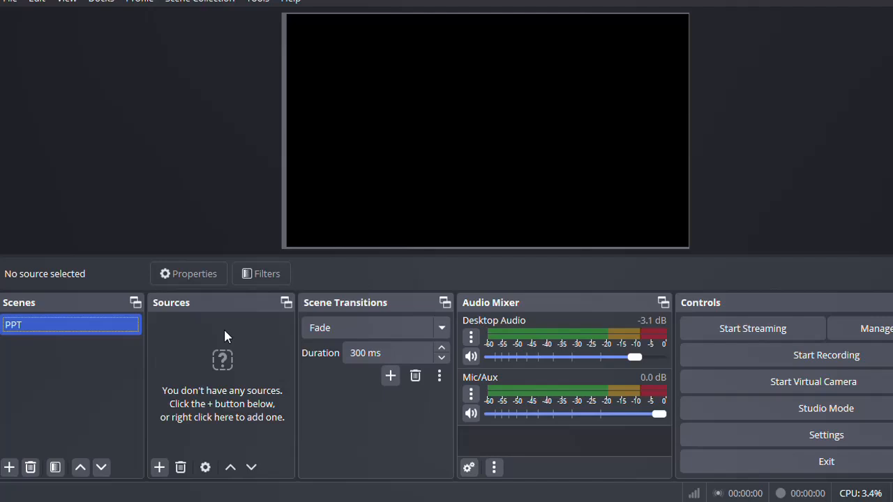
# - Rename the PPT scene as "PPT Presention"
pyautogui.rightClick(94, 332)
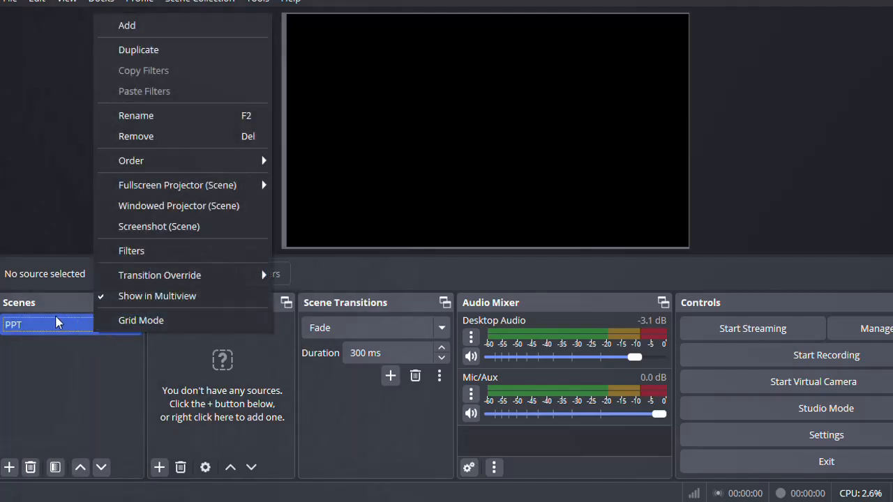
pyautogui.click(189, 116)
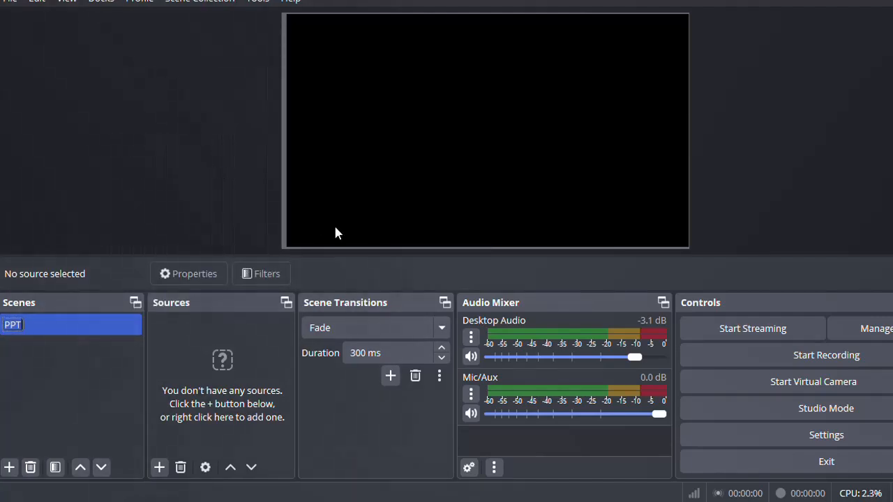
pyautogui.press('BackSpace')
pyautogui.write('PPT Pres')
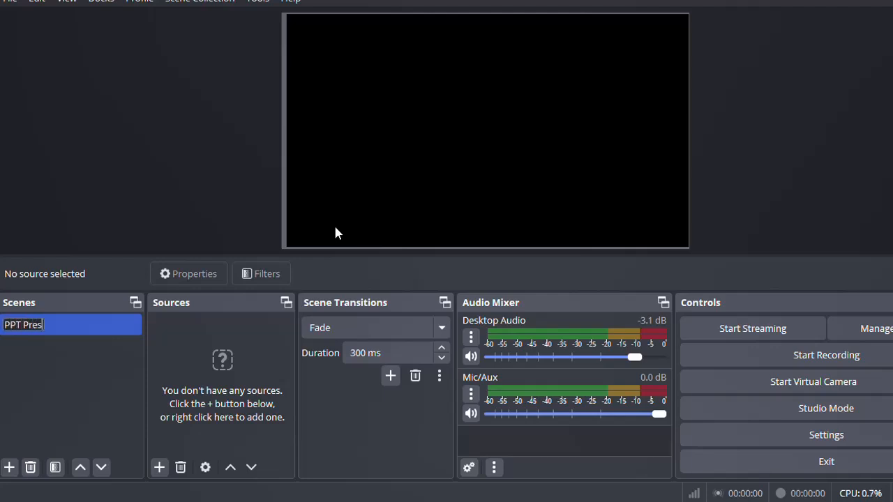
pyautogui.write('entation')
pyautogui.press('Return')
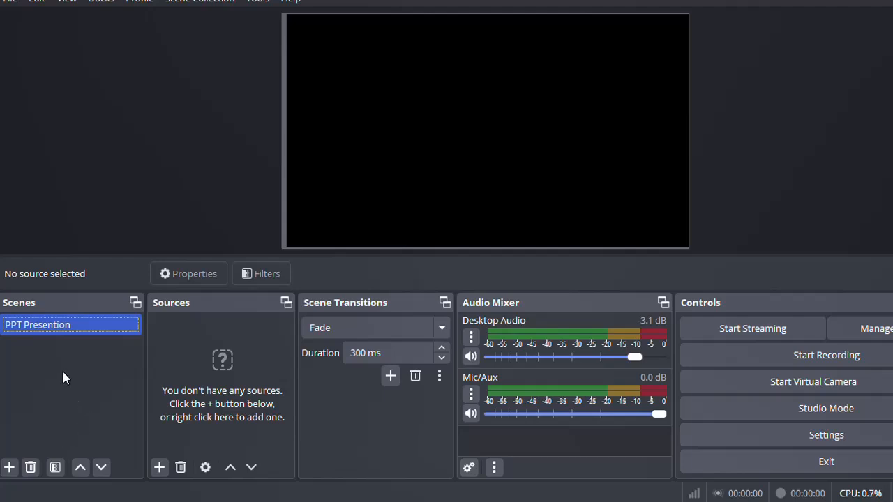
# - Add a new scene named "Live Telecast"
pyautogui.click(10, 468)
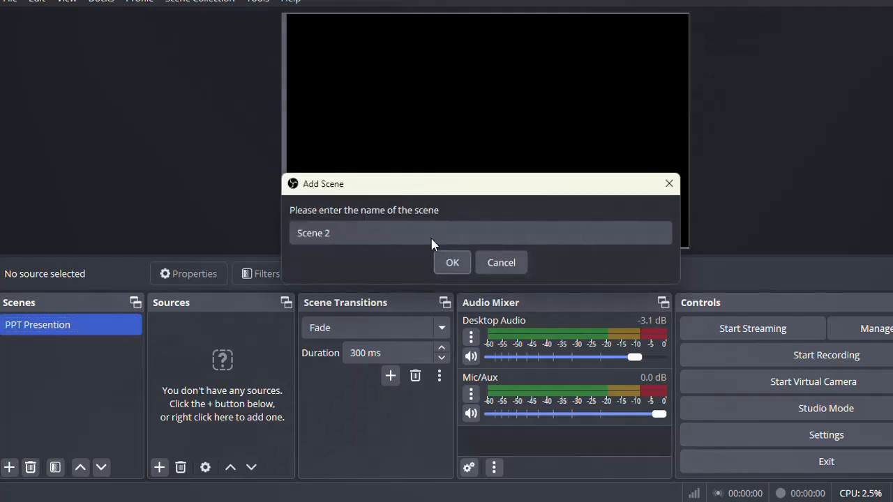
pyautogui.doubleClick(405, 237)
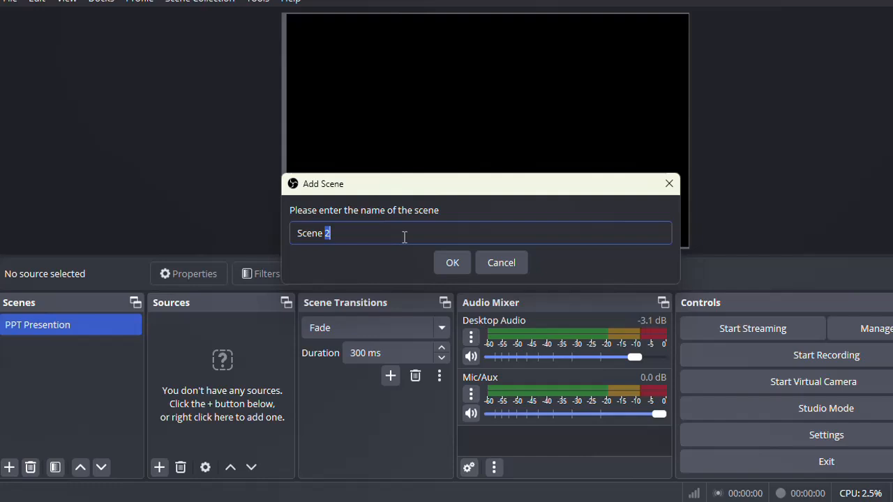
pyautogui.press('BackSpace')
pyautogui.press('BackSpace')
pyautogui.press('BackSpace')
pyautogui.press('BackSpace')
pyautogui.press('BackSpace')
pyautogui.press('BackSpace')
pyautogui.press('BackSpace')
pyautogui.write('Live Re')
pyautogui.press('BackSpace')
pyautogui.write('Telecast')
pyautogui.click(451, 268)
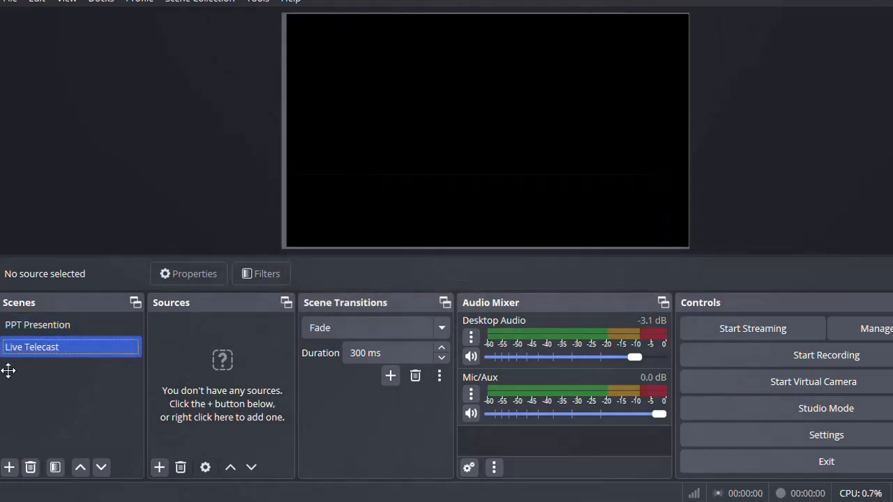
# - Add another scene named "PPT With Video"
pyautogui.click(9, 467)
pyautogui.doubleClick(334, 235)
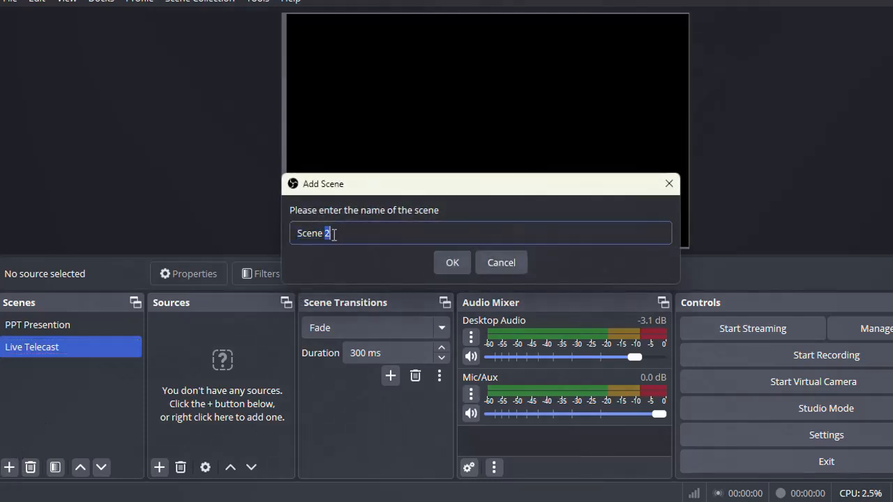
pyautogui.hotkey('ctrl', 'a')
pyautogui.write('PPT With')
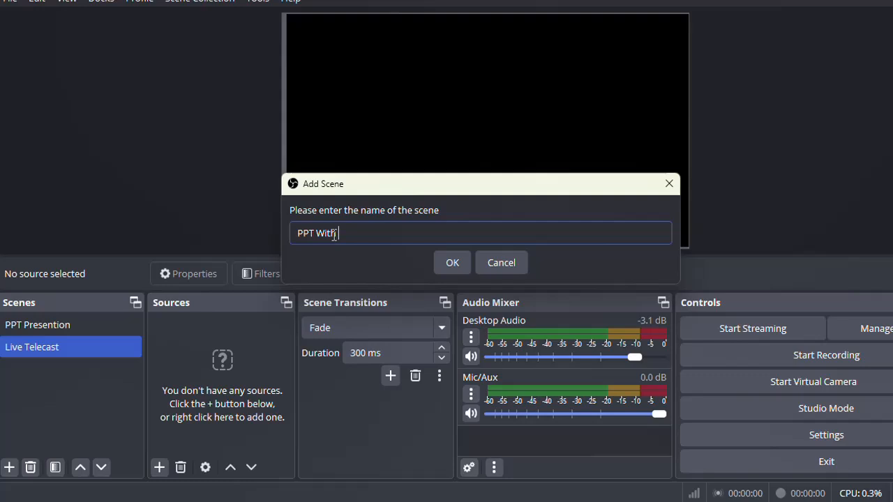
pyautogui.write(' Video')
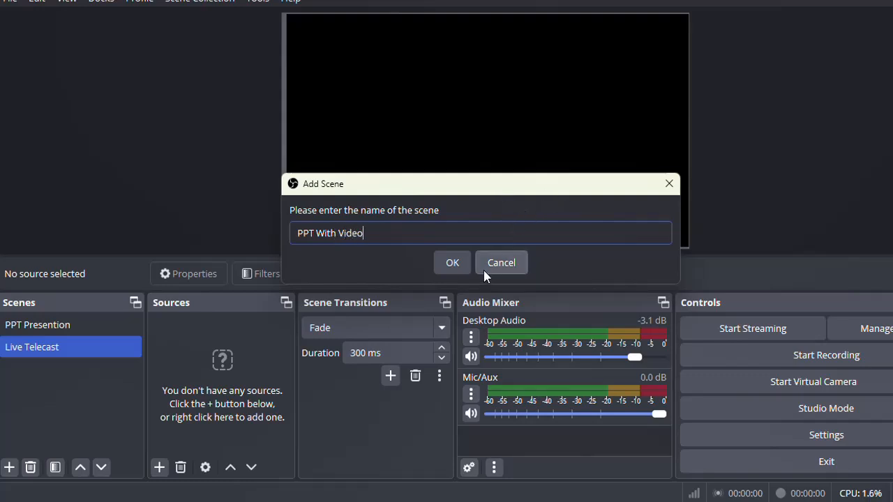
pyautogui.click(449, 267)
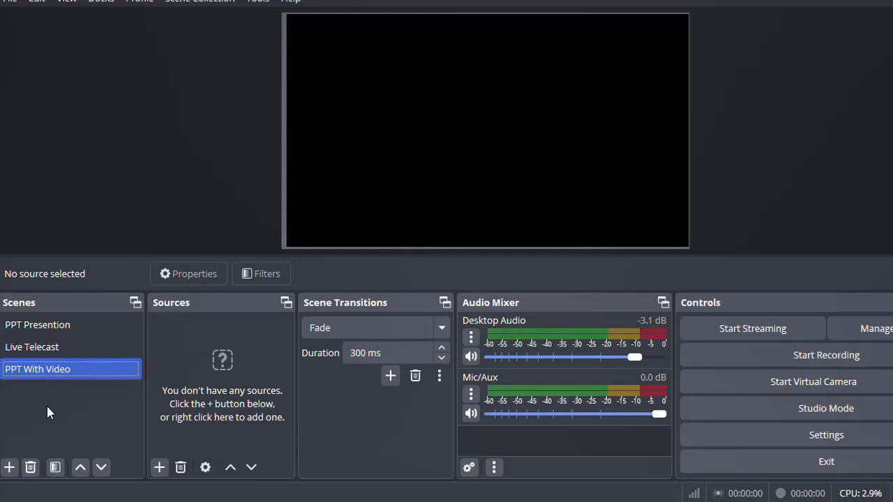
# - Go through the three scenes, leaving PPT Presention active, and briefly check the sources outline in Notepad
pyautogui.click(65, 330)
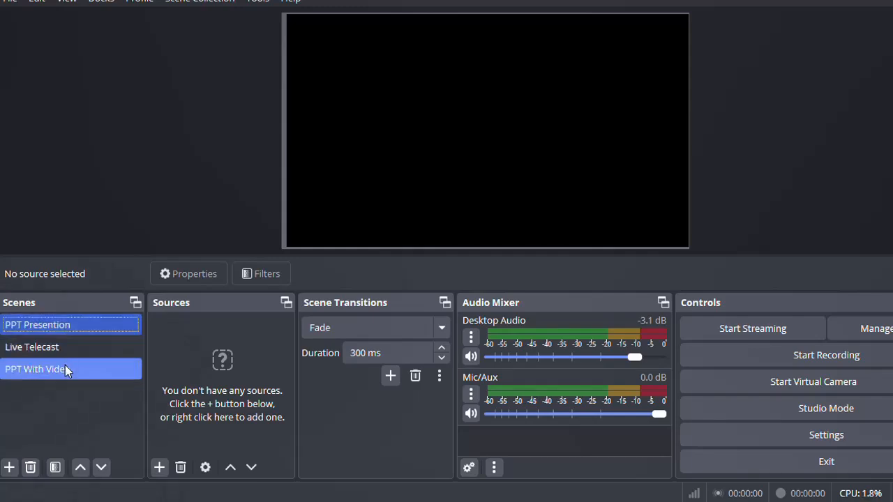
pyautogui.click(66, 367)
pyautogui.click(67, 368)
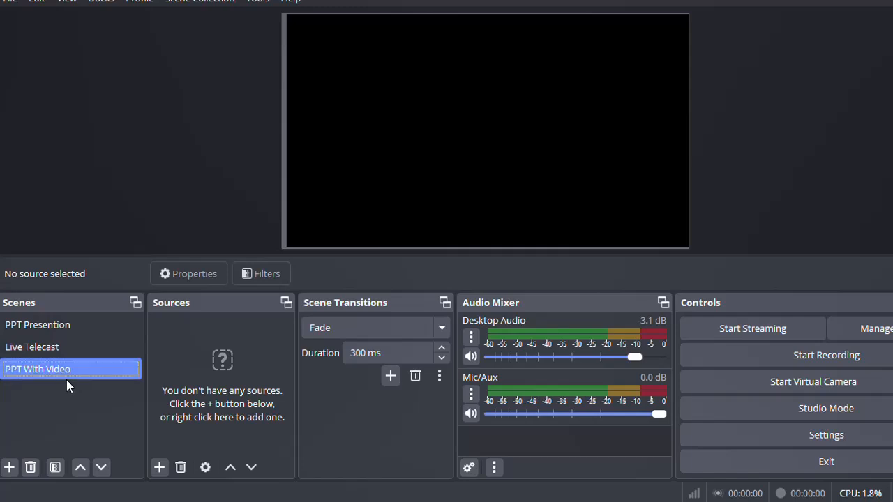
pyautogui.click(55, 345)
pyautogui.click(54, 331)
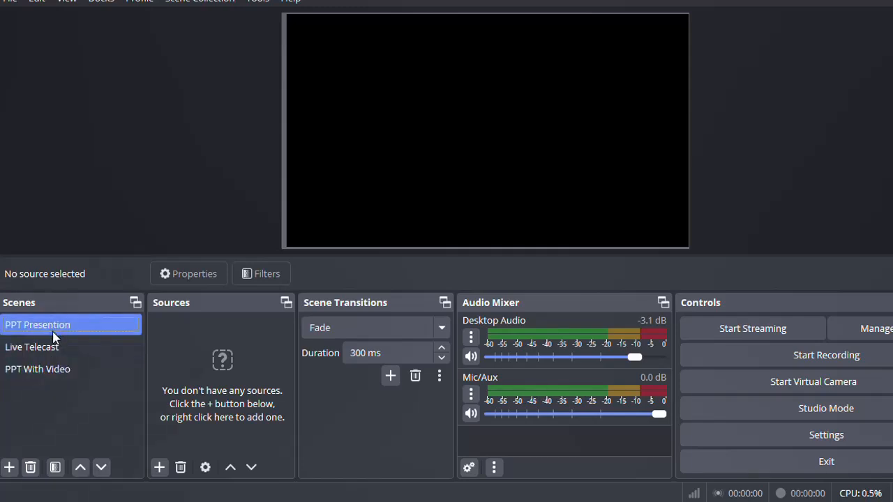
pyautogui.click(52, 332)
pyautogui.hotkey('alt', 'Tab')
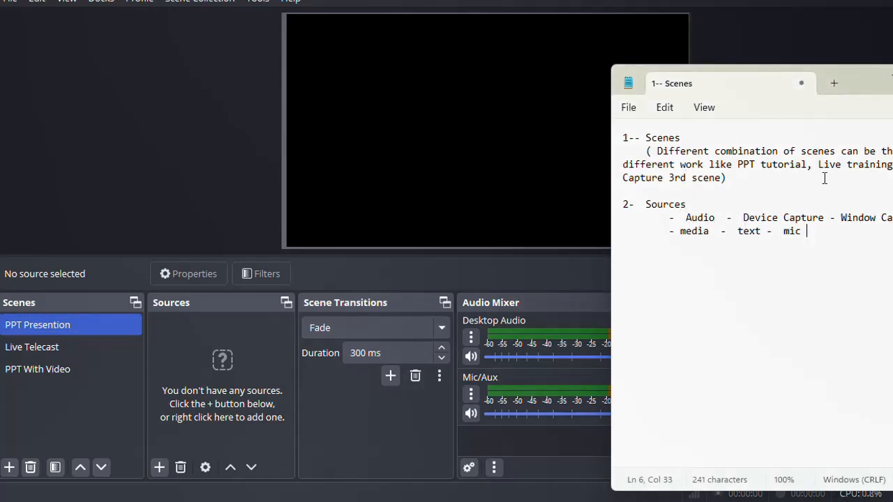
pyautogui.click(891, 74)
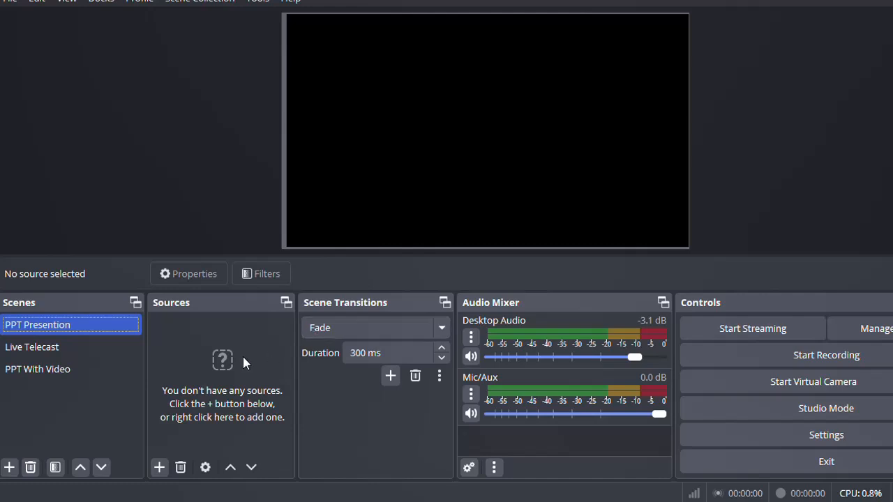
# - Create a new Audio Input Capture source named "PPTAudio Input Capture" in the PPT Presention scene
pyautogui.click(160, 467)
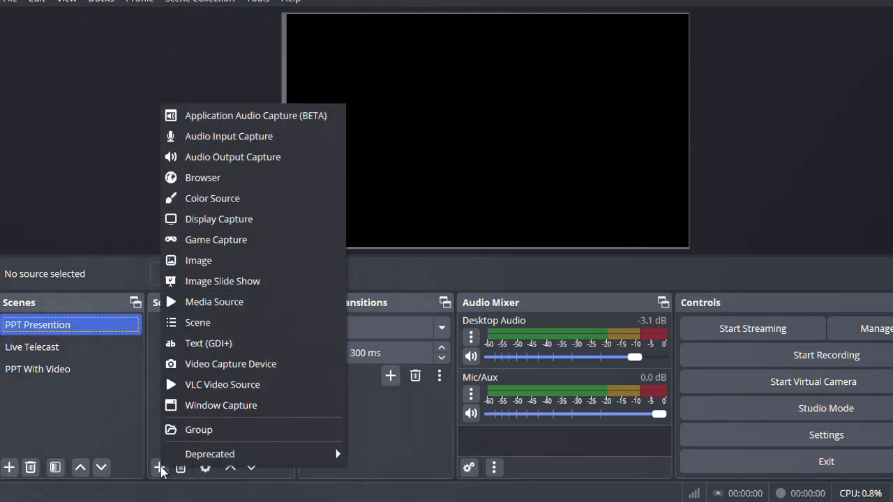
pyautogui.click(255, 143)
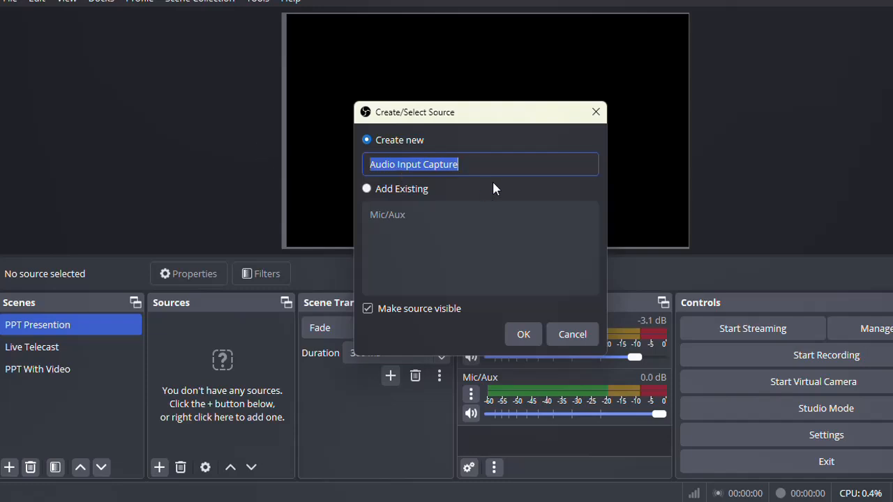
pyautogui.press('End')
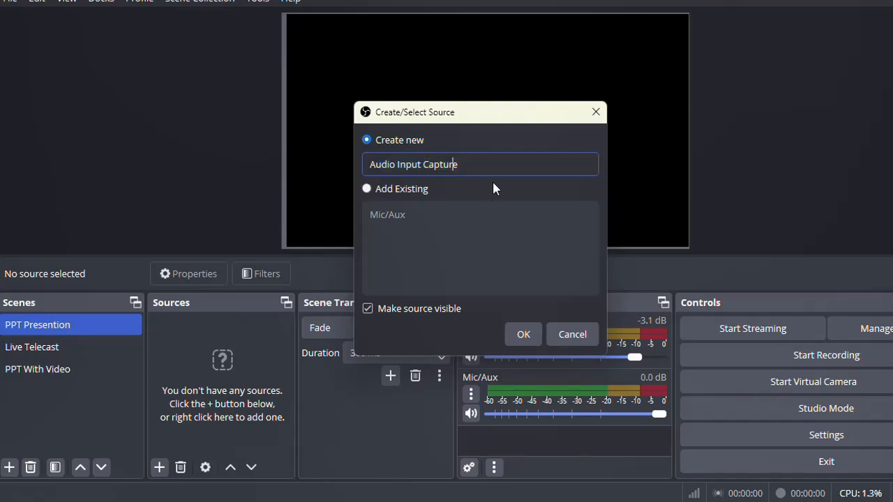
pyautogui.hotkey('ctrl', 'Left')
pyautogui.hotkey('ctrl', 'Left')
pyautogui.hotkey('ctrl', 'Left')
pyautogui.write('PPT')
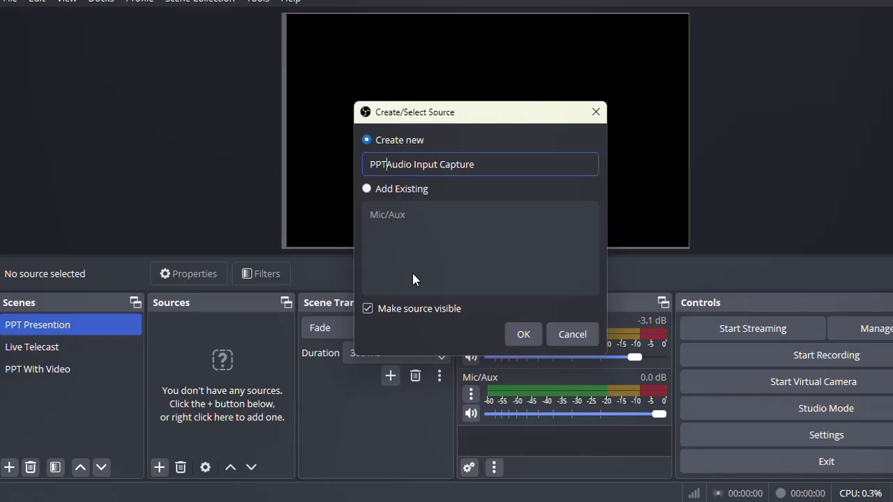
pyautogui.click(519, 336)
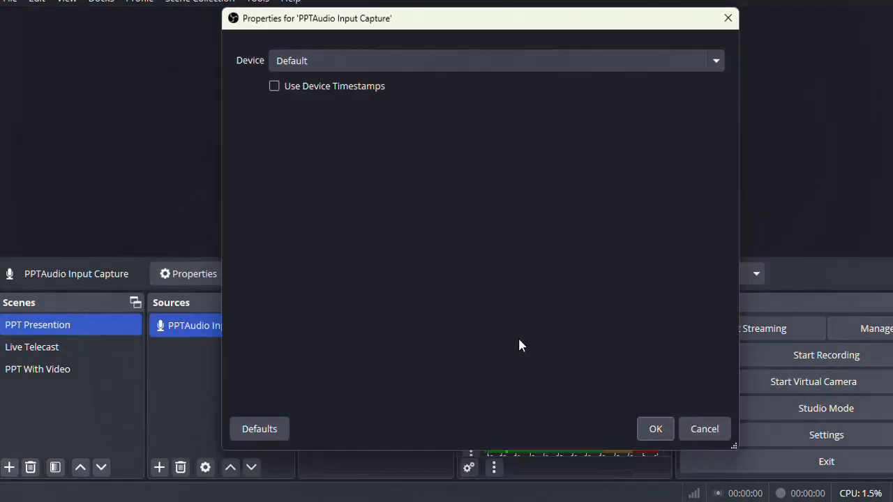
# - Accept the audio source's properties with the Default device and Use Device Timestamps left off
pyautogui.click(331, 86)
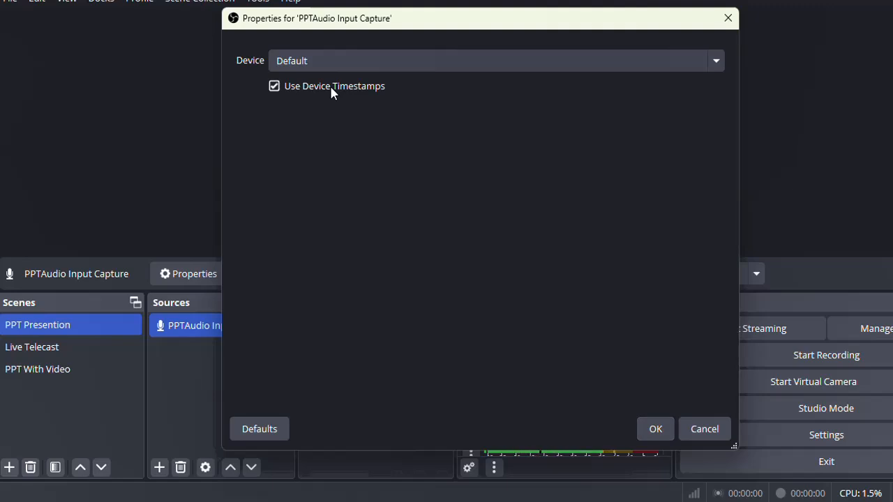
pyautogui.click(303, 85)
pyautogui.click(654, 427)
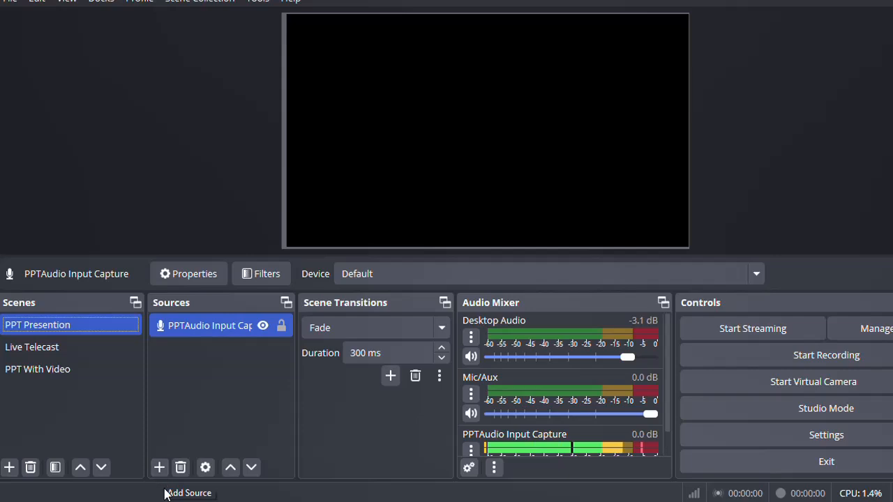
# - Create a new Display Capture source named "PPT-Display Capture" in the PPT Presention scene
pyautogui.click(159, 468)
pyautogui.click(159, 468)
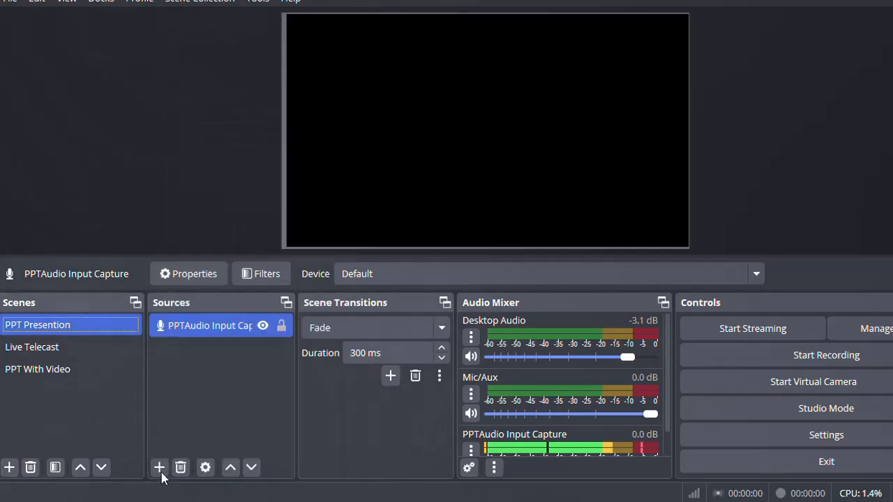
pyautogui.click(159, 467)
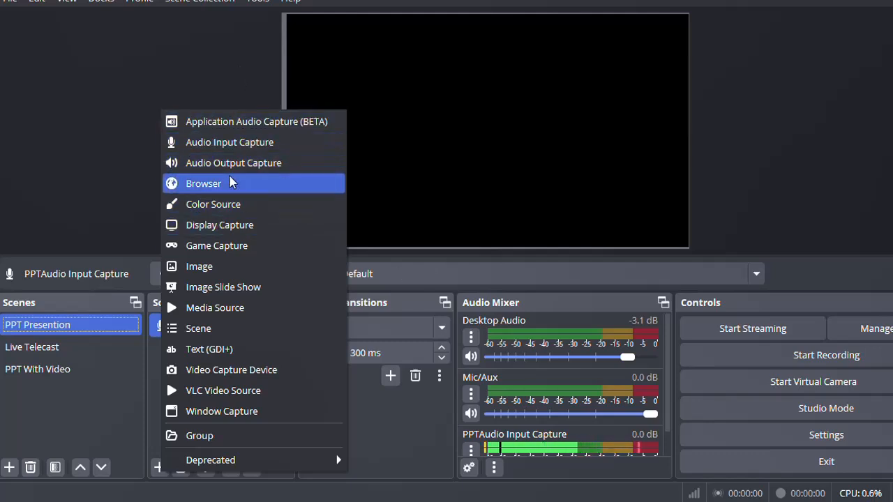
pyautogui.click(242, 228)
pyautogui.click(447, 166)
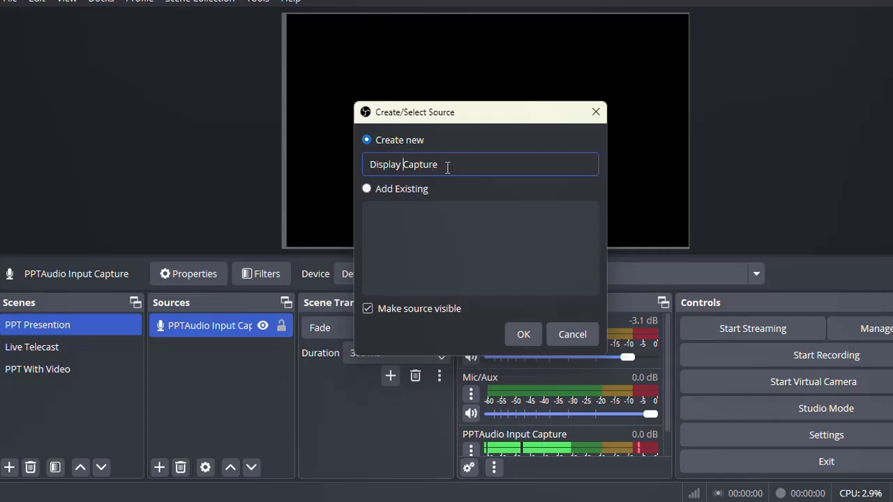
pyautogui.press('Left')
pyautogui.press('Left')
pyautogui.press('Left')
pyautogui.press('Left')
pyautogui.press('Left')
pyautogui.press('Left')
pyautogui.press('Left')
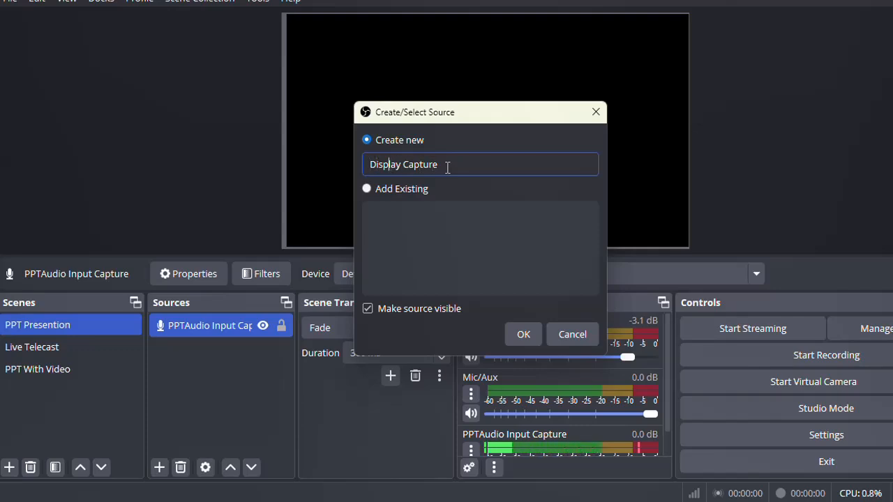
pyautogui.press('Home')
pyautogui.write('PPT')
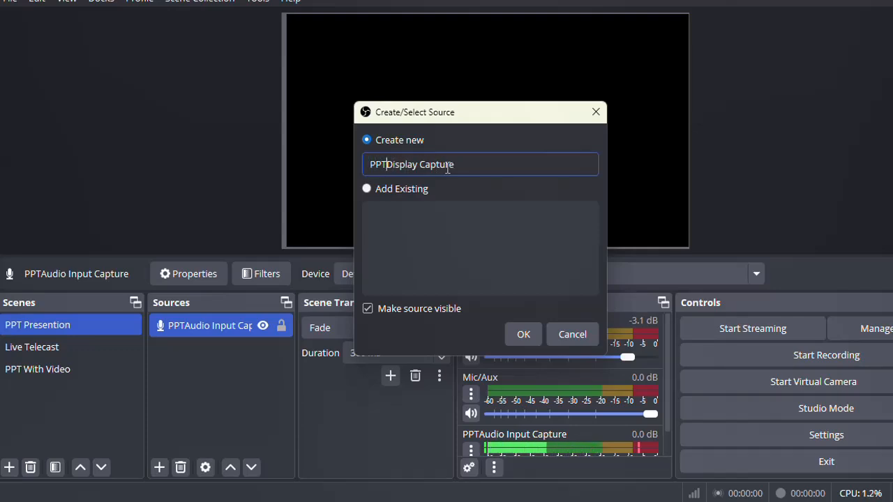
pyautogui.write('-')
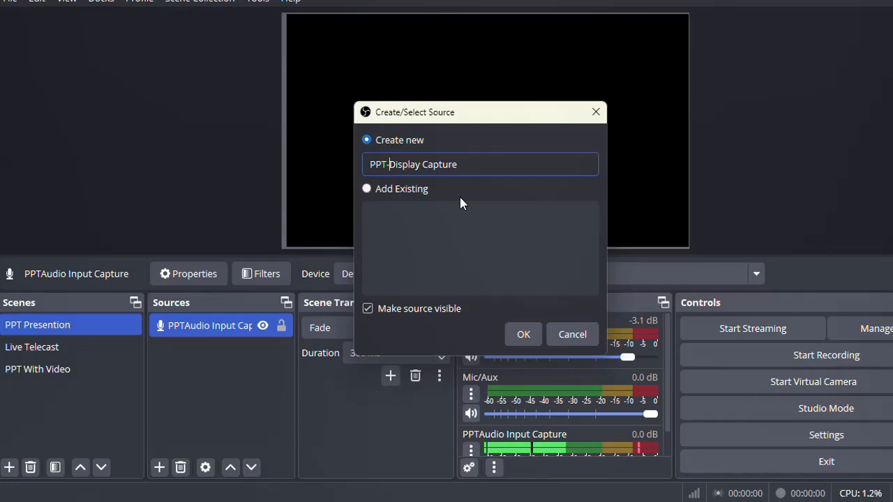
pyautogui.click(522, 336)
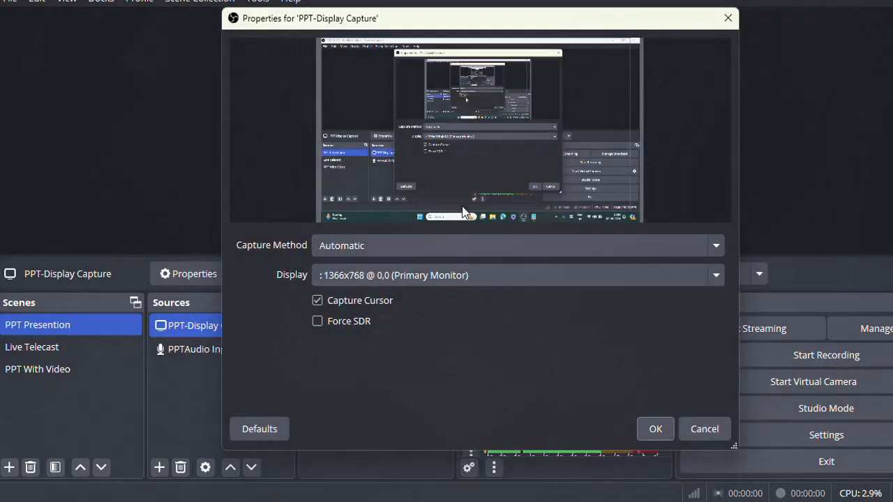
# - Accept the display source's properties with Automatic capture method, the 1366x768 primary monitor and Capture Cursor on, and deselect the source in the preview
pyautogui.click(351, 252)
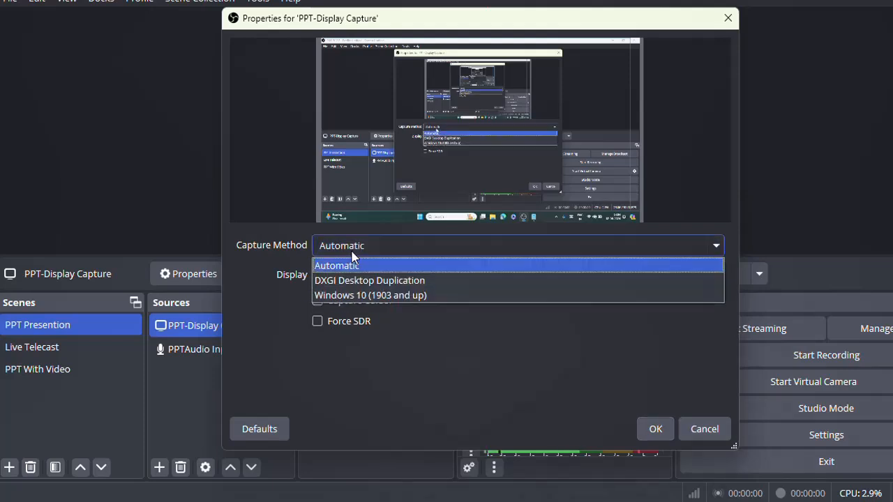
pyautogui.click(358, 269)
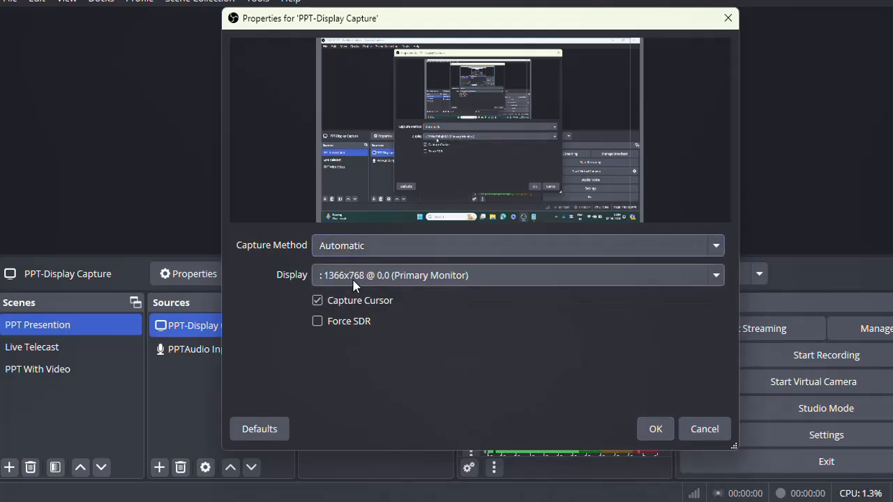
pyautogui.click(355, 279)
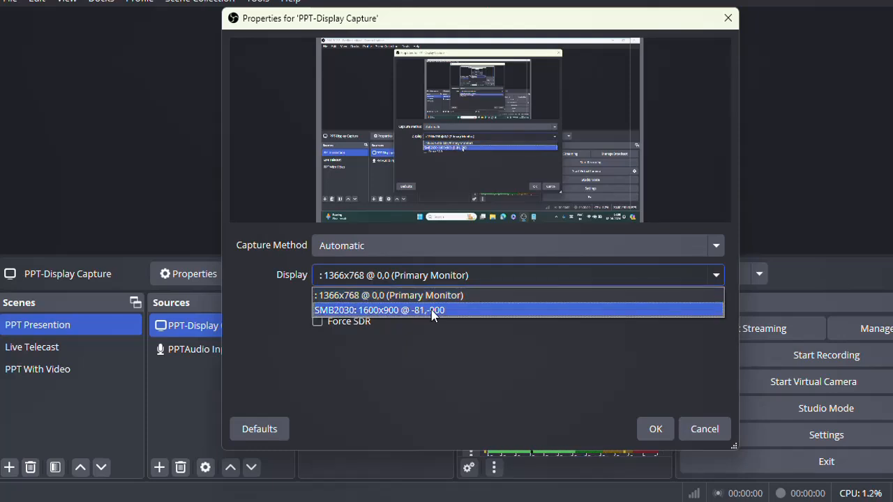
pyautogui.click(443, 296)
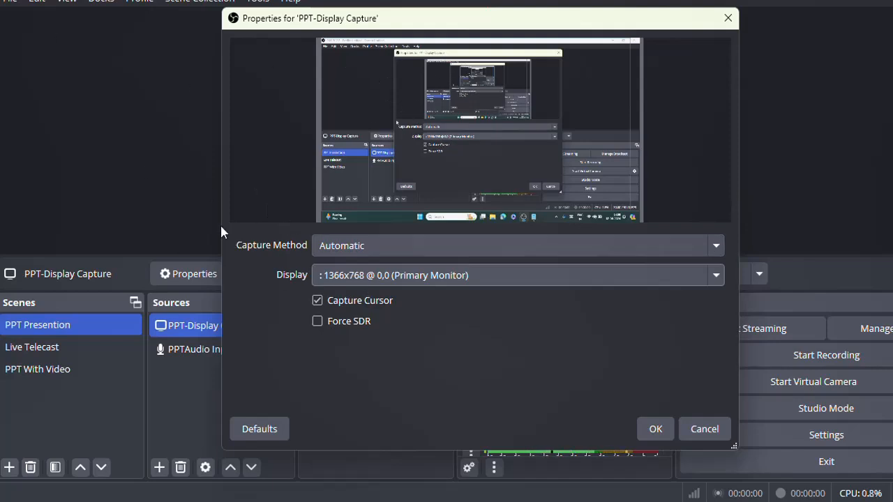
pyautogui.click(383, 279)
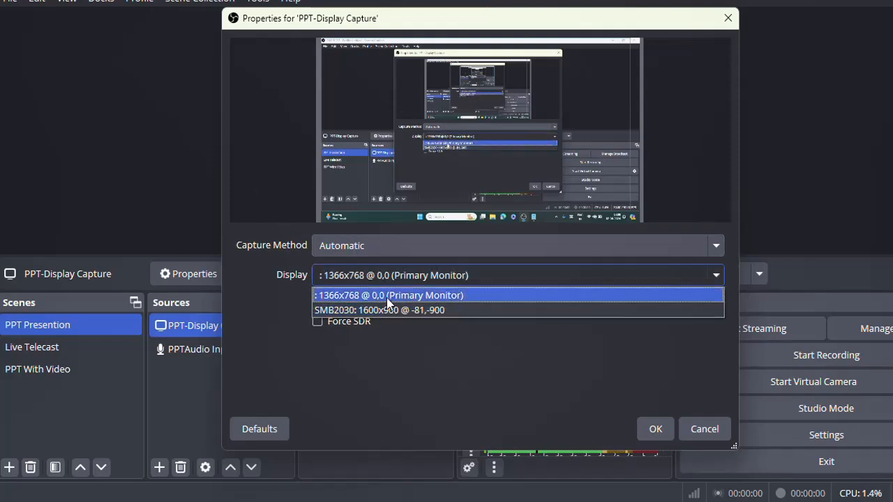
pyautogui.click(391, 297)
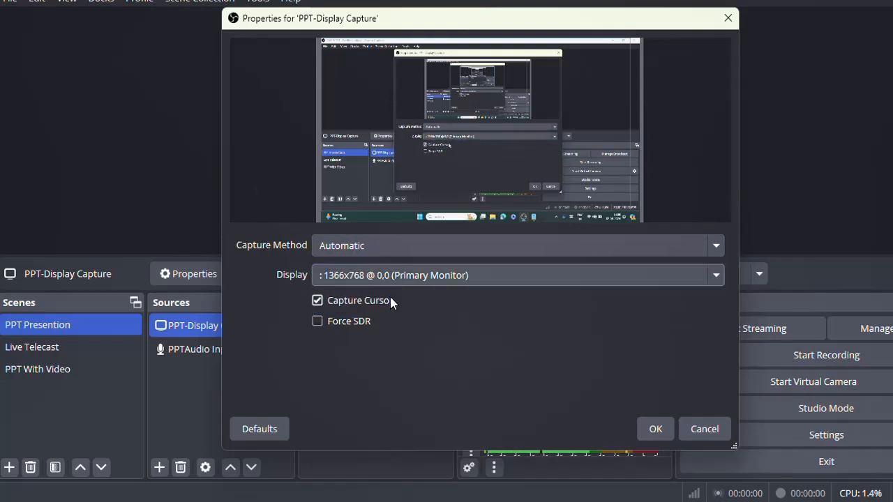
pyautogui.click(655, 429)
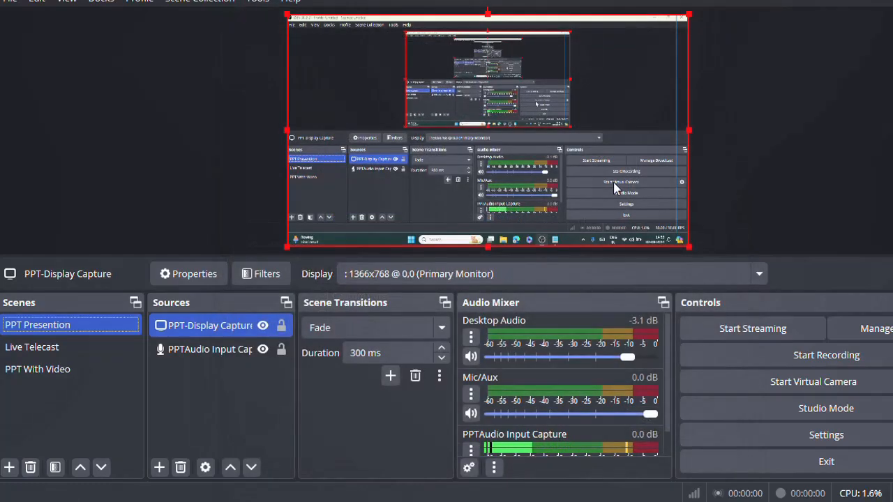
pyautogui.click(744, 172)
# - Hide the audio and display sources of PPT Presention, and make both visible again
pyautogui.click(255, 348)
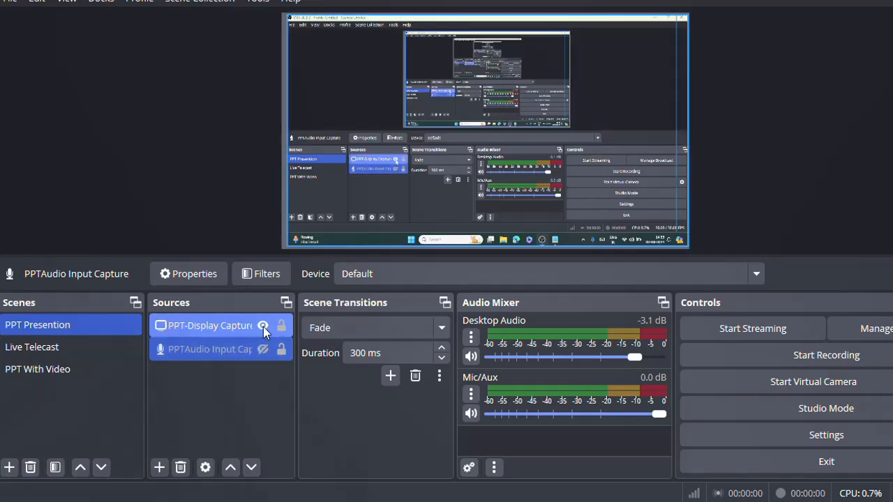
pyautogui.click(262, 326)
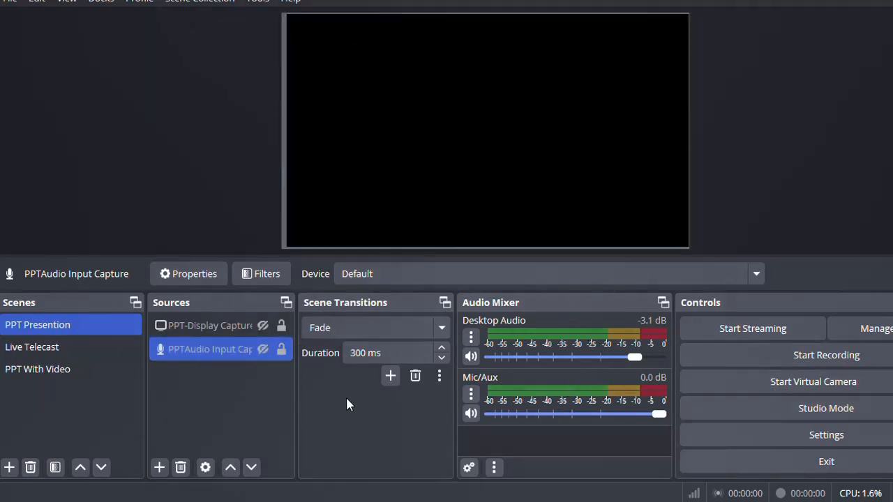
pyautogui.click(264, 350)
pyautogui.click(264, 328)
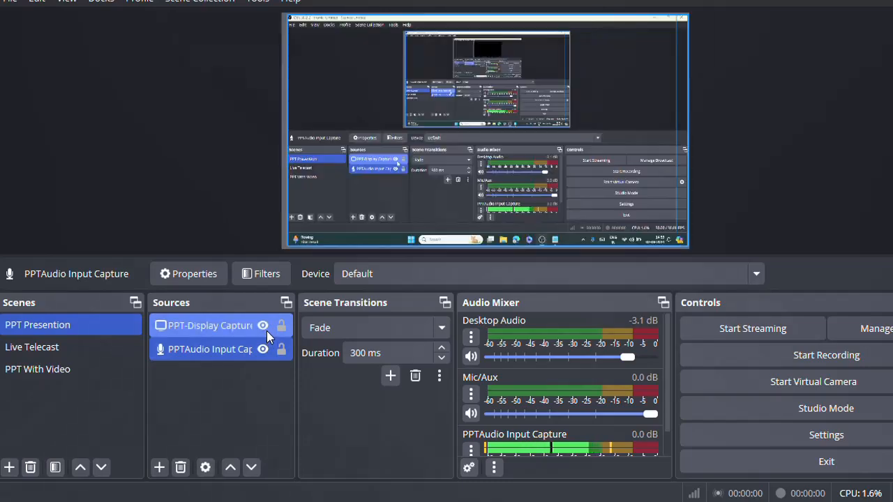
# - Hide both sources and toggle the audio source's visibility to compare its mixer meter, leaving both sources hidden
pyautogui.click(263, 327)
pyautogui.click(263, 350)
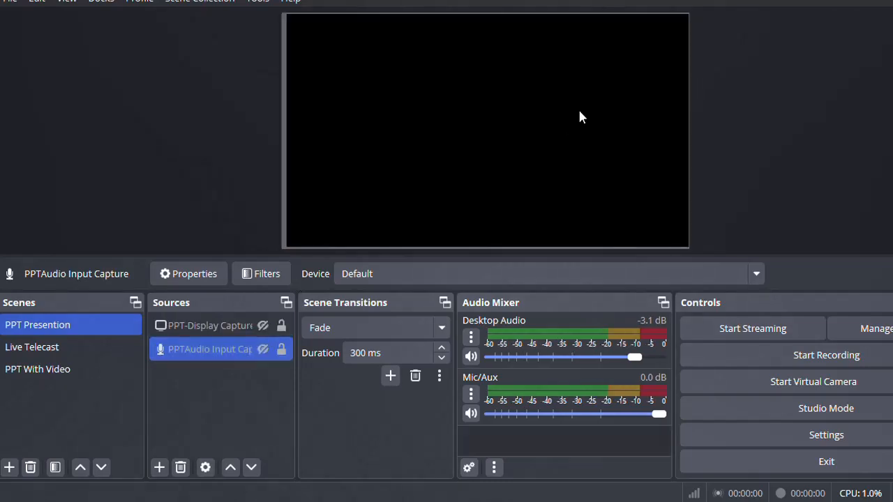
pyautogui.click(263, 350)
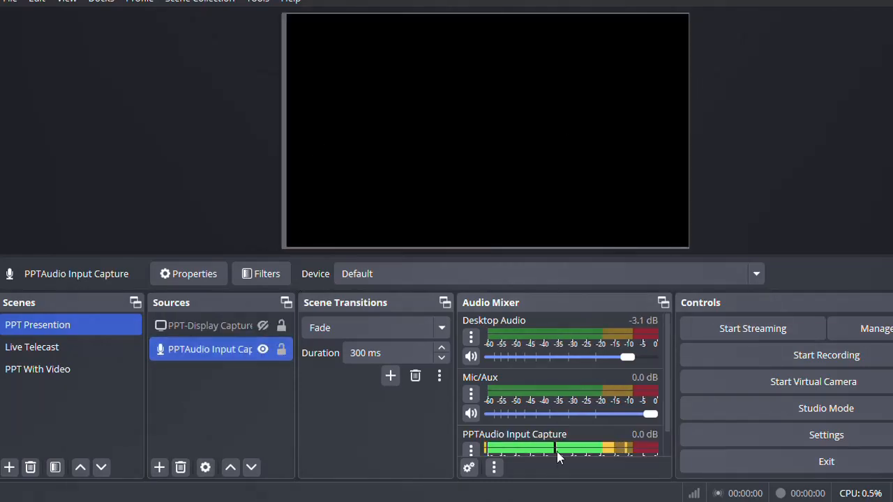
pyautogui.click(264, 349)
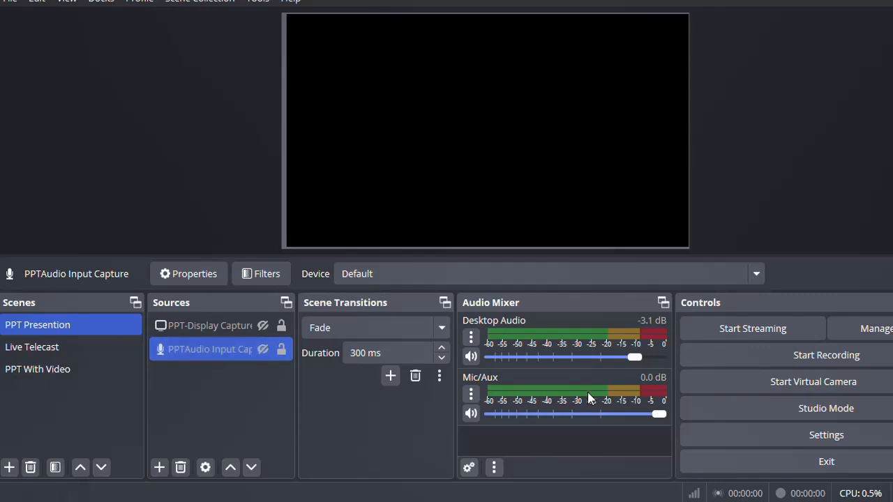
pyautogui.click(263, 350)
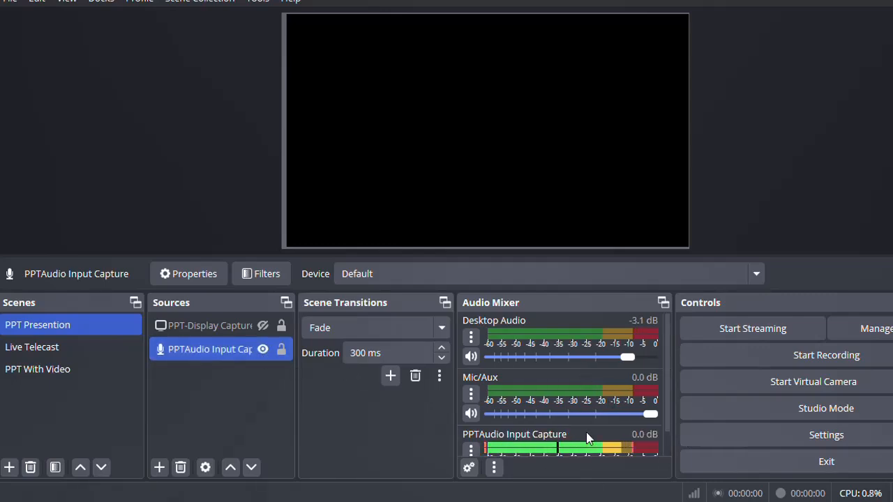
pyautogui.click(263, 350)
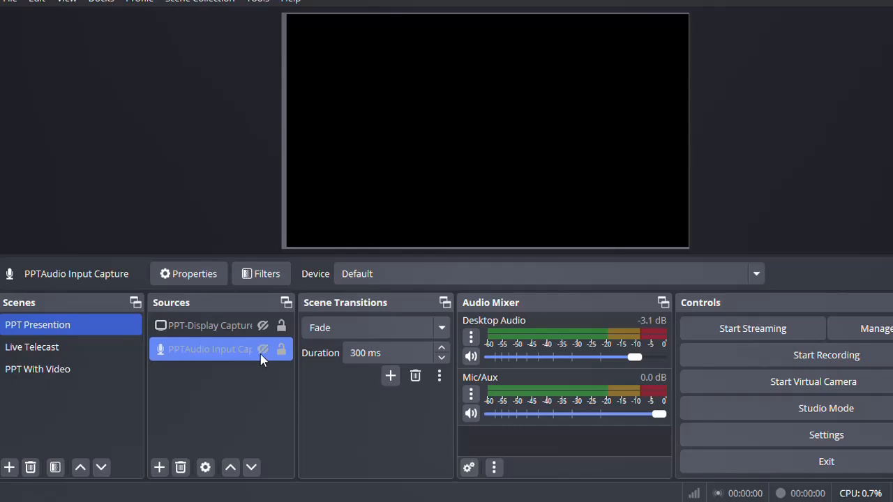
# - Show PPT-Display Capture, move the OBS window around the desktop to check the live preview, and restore the maximized window with the source hidden
pyautogui.click(263, 330)
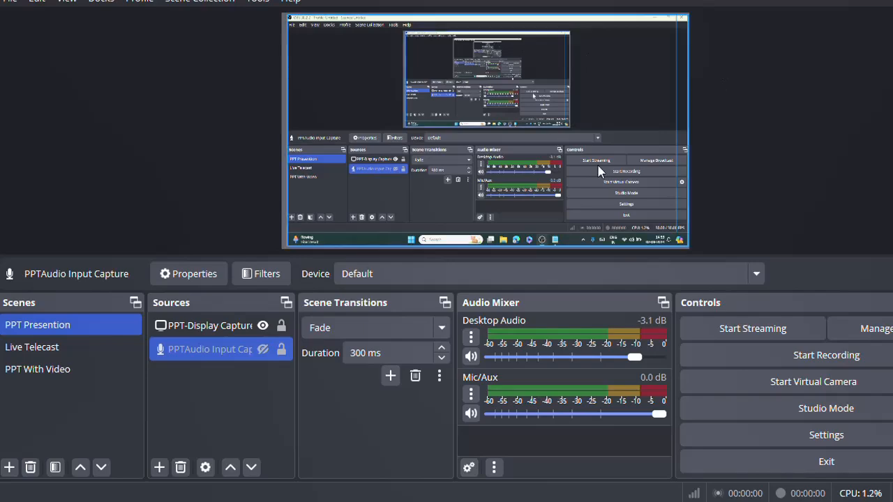
pyautogui.moveTo(698, 2); pyautogui.dragTo(560, 261)
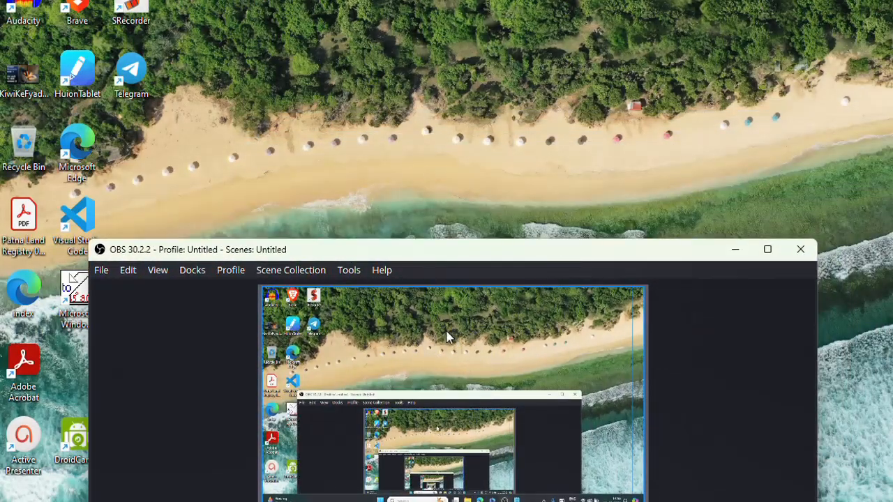
pyautogui.moveTo(492, 252); pyautogui.dragTo(480, 111)
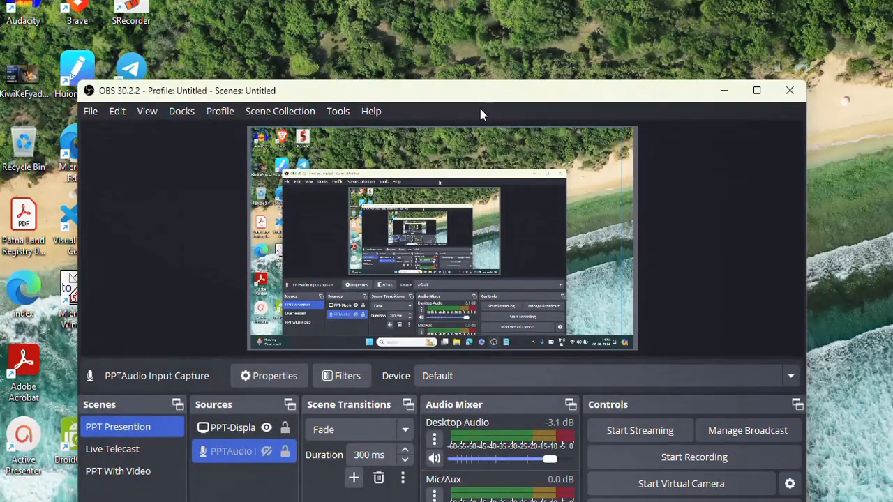
pyautogui.doubleClick(480, 103)
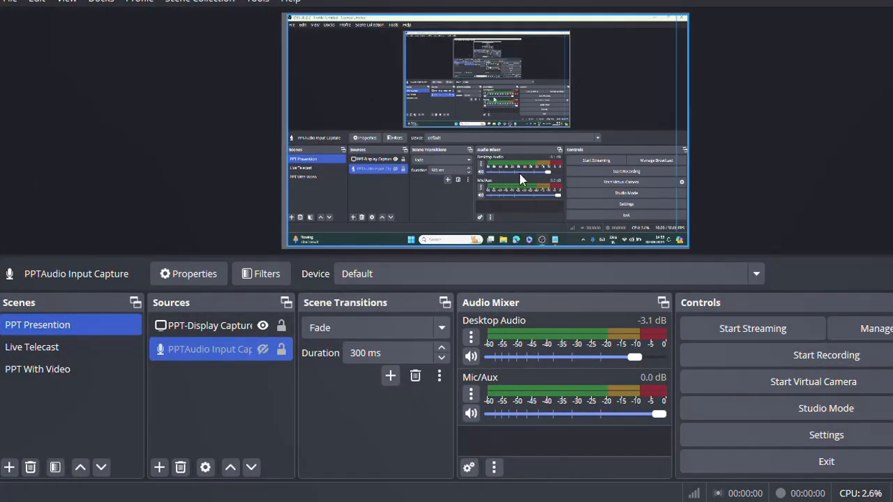
pyautogui.click(262, 326)
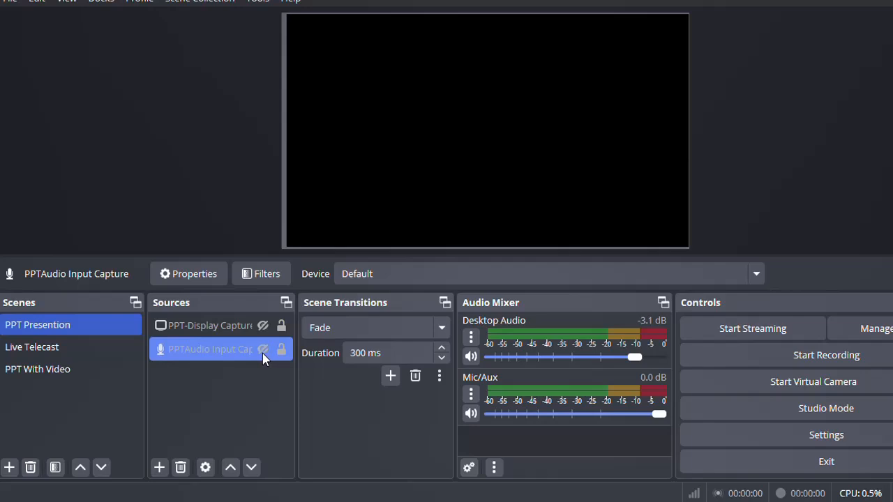
# - Create a new Window Capture source named "PPT-Window Capture" in the PPT Presention scene
pyautogui.click(159, 469)
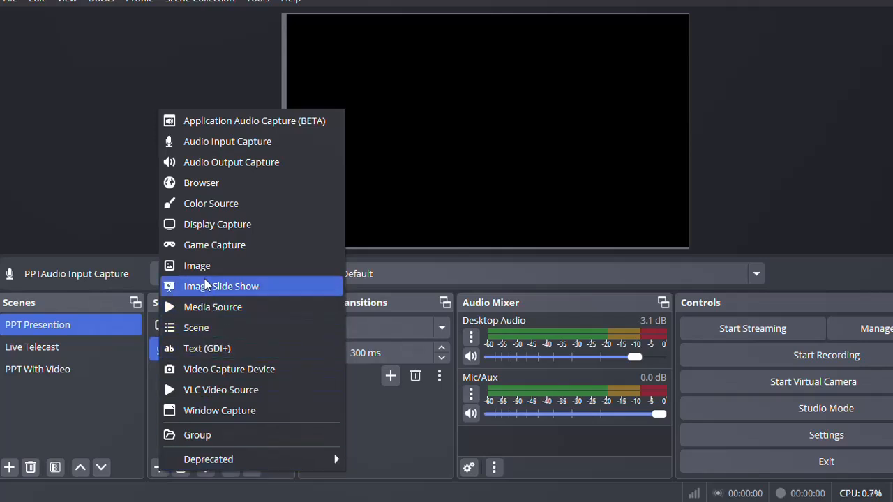
pyautogui.click(226, 411)
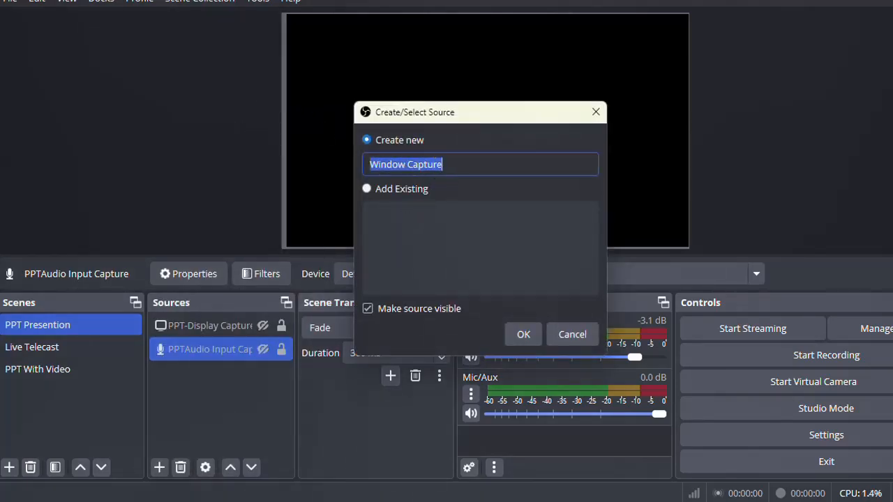
pyautogui.click(370, 168)
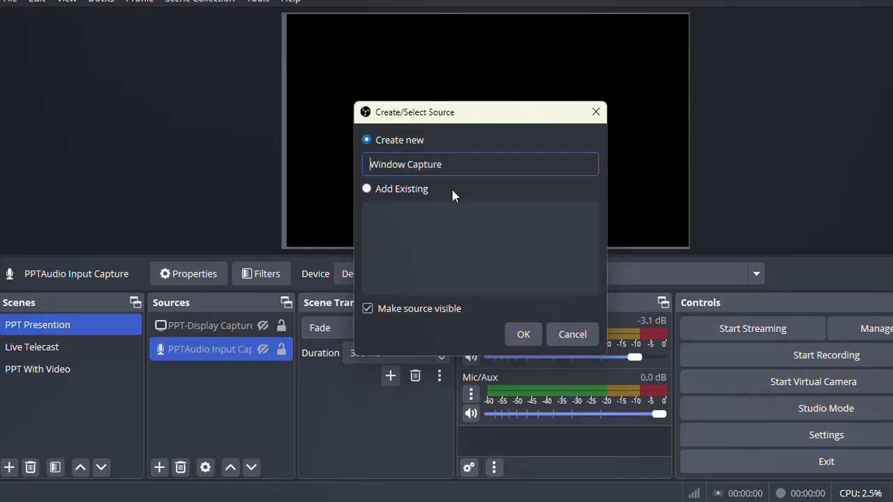
pyautogui.write('PPT-')
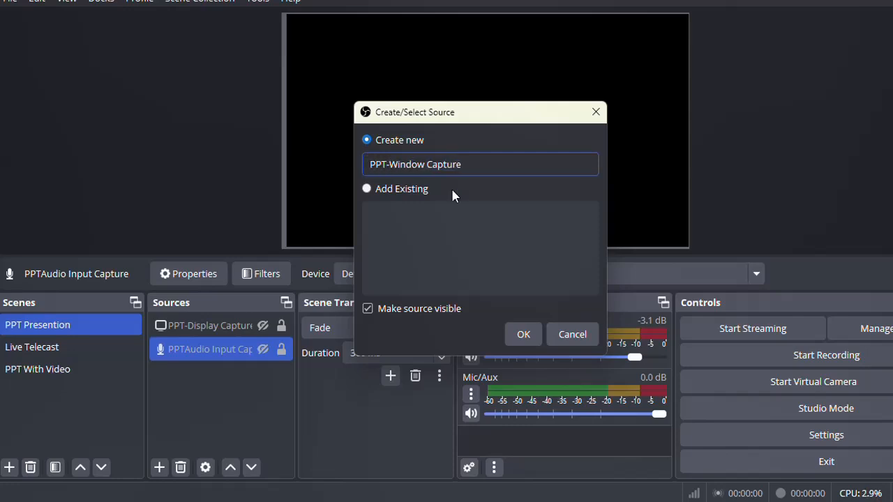
pyautogui.click(520, 335)
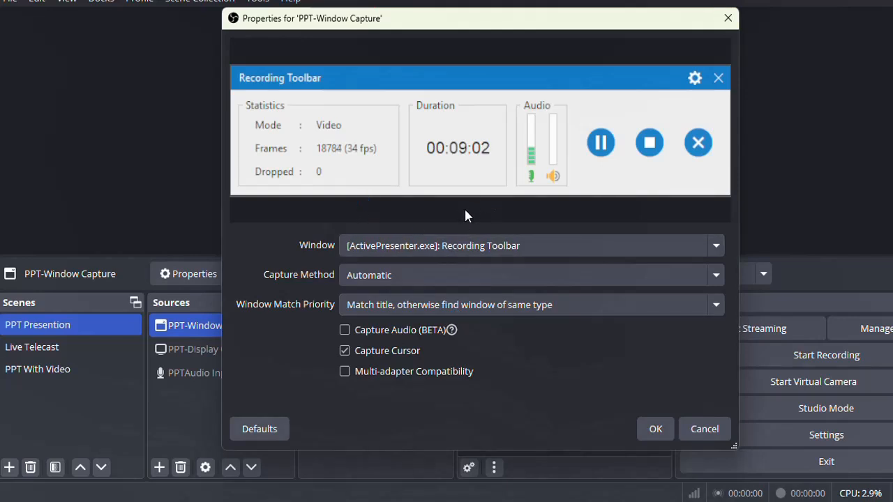
# - Check the windows and capture methods available for PPT-Window Capture, keeping the Recording Toolbar window and the Automatic method
pyautogui.click(400, 249)
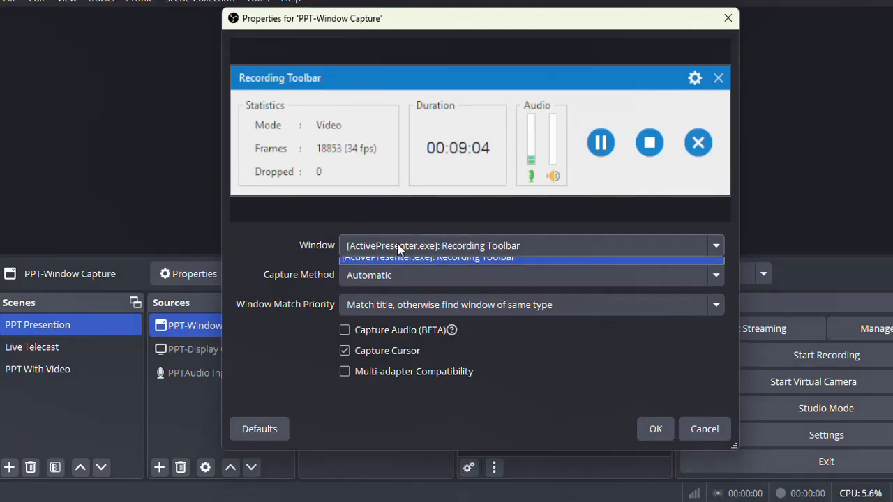
pyautogui.click(442, 260)
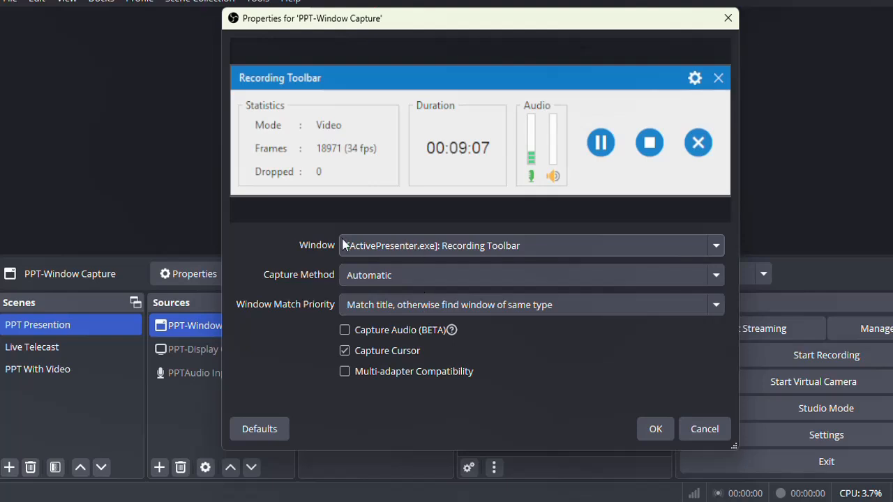
pyautogui.click(395, 245)
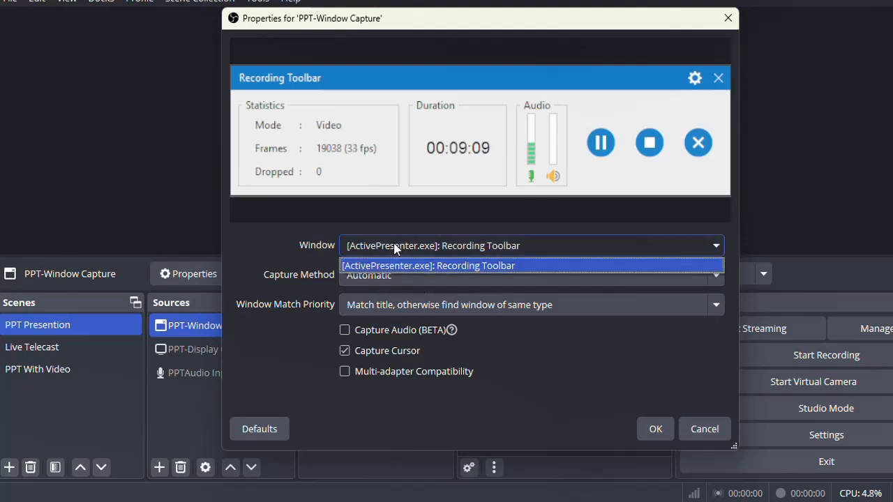
pyautogui.click(395, 261)
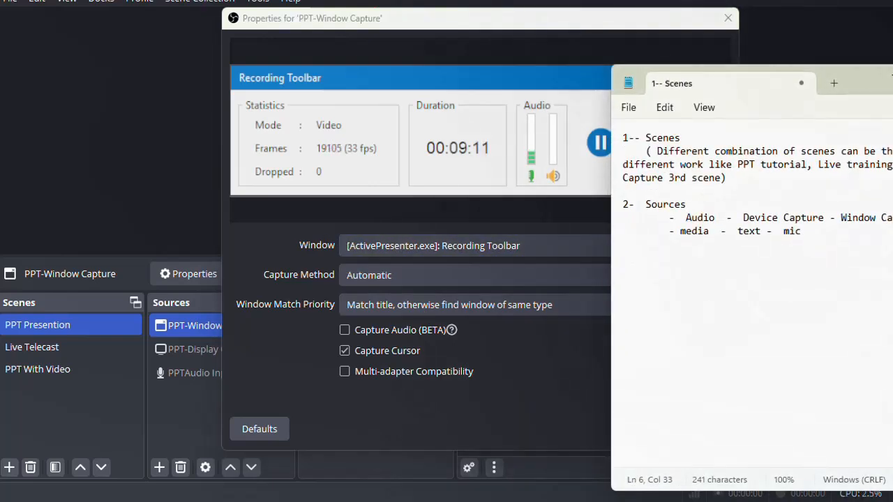
pyautogui.click(414, 252)
pyautogui.click(415, 252)
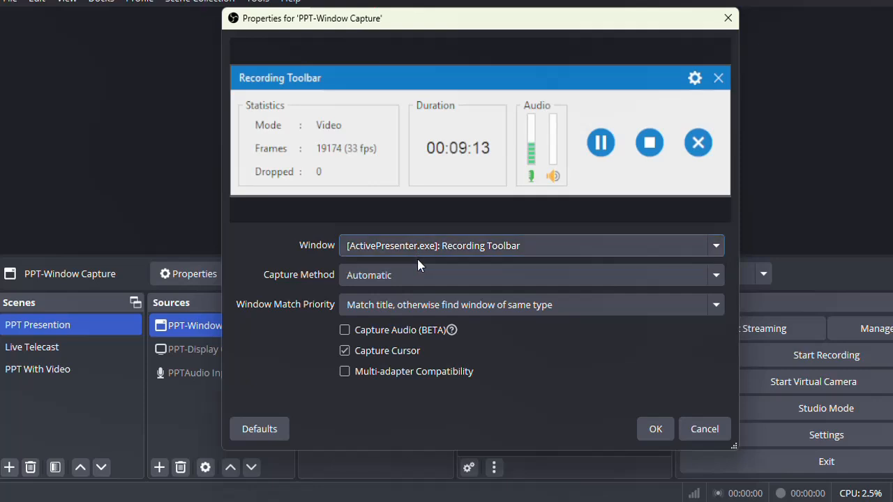
pyautogui.click(418, 253)
pyautogui.click(434, 267)
pyautogui.click(435, 275)
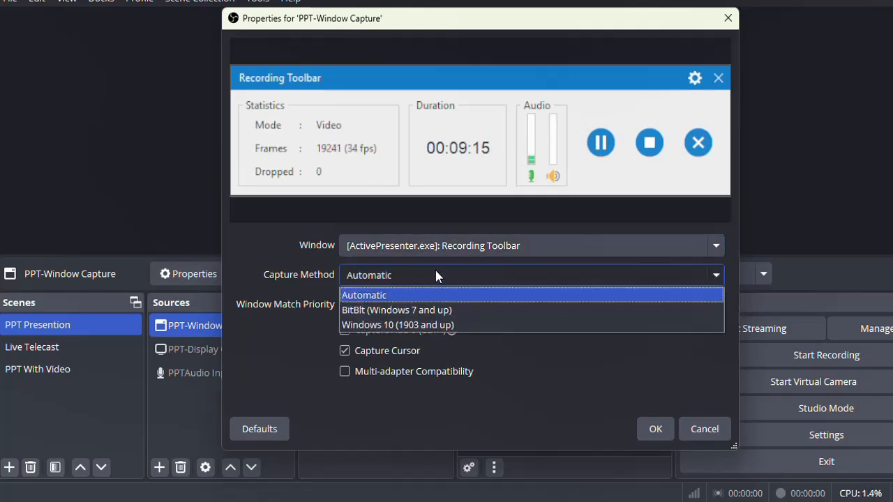
pyautogui.click(445, 293)
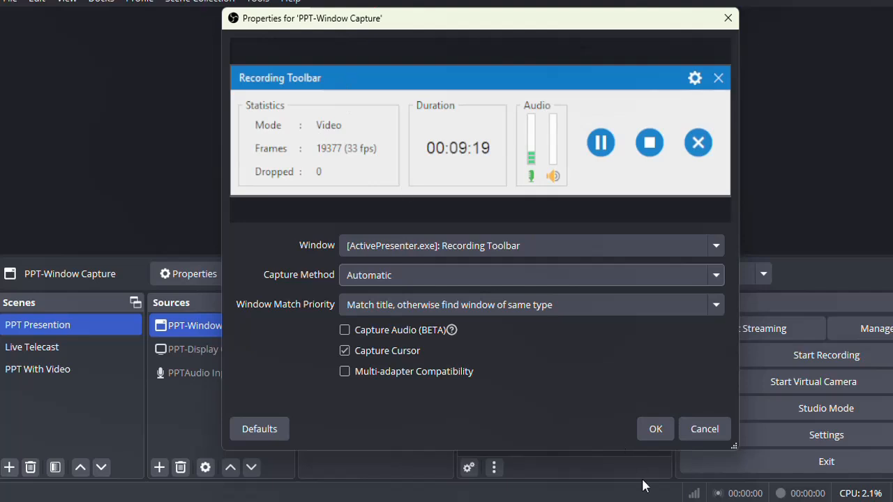
# - Search Windows for "ppt", launch PowerPoint with the ControlAnger presentation, and go through slide 2 to slide 3
pyautogui.press('super+s')
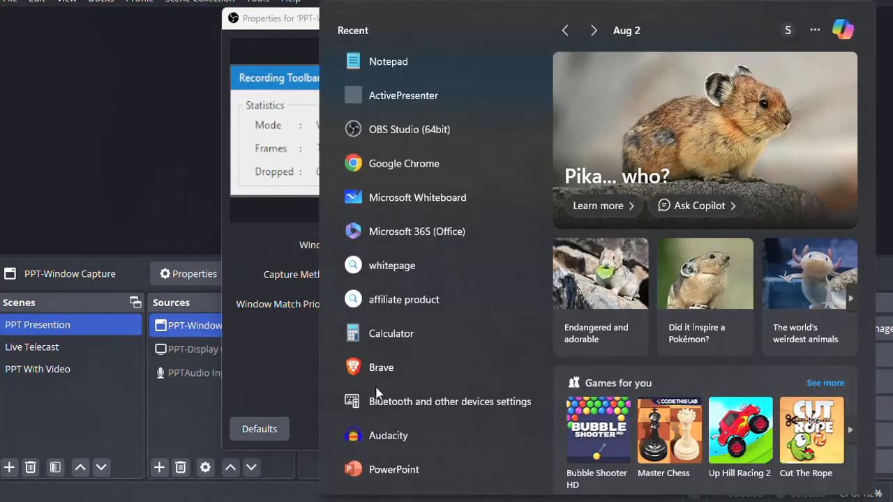
pyautogui.write('ppt')
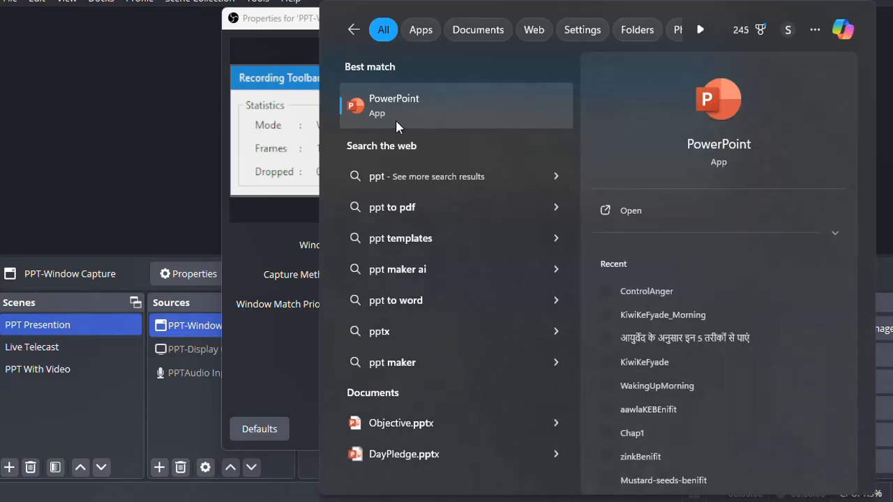
pyautogui.click(400, 101)
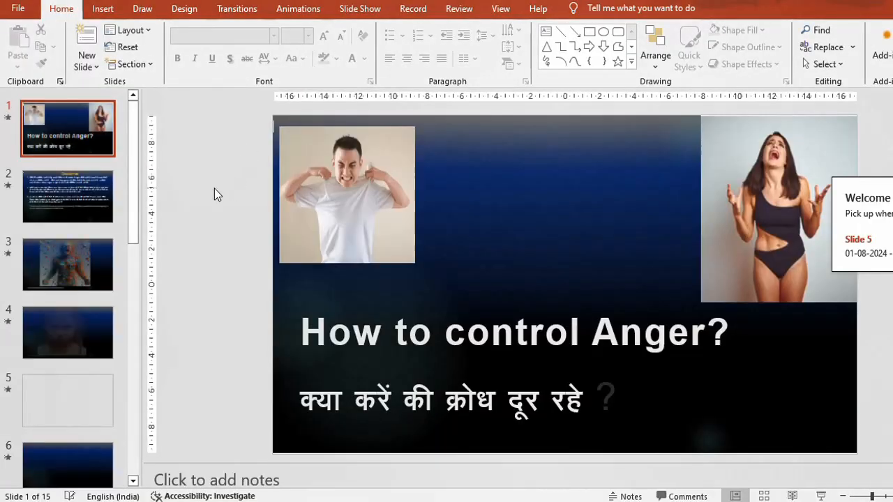
pyautogui.click(91, 207)
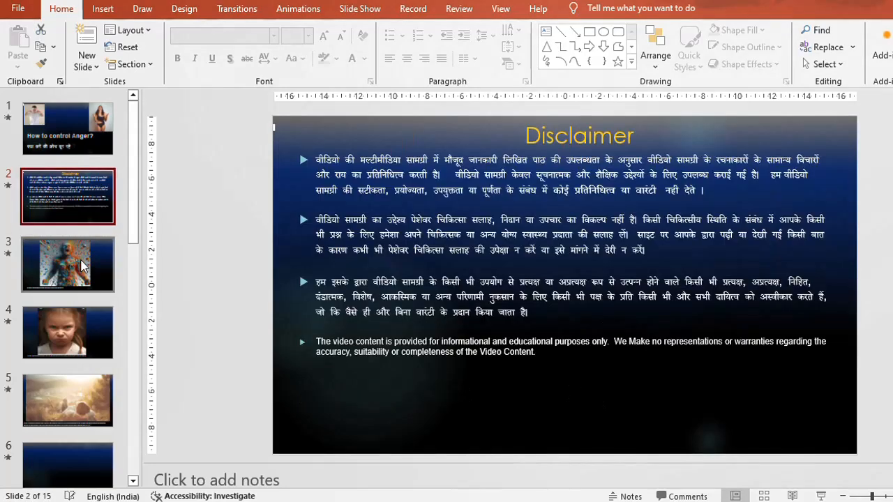
pyautogui.click(83, 265)
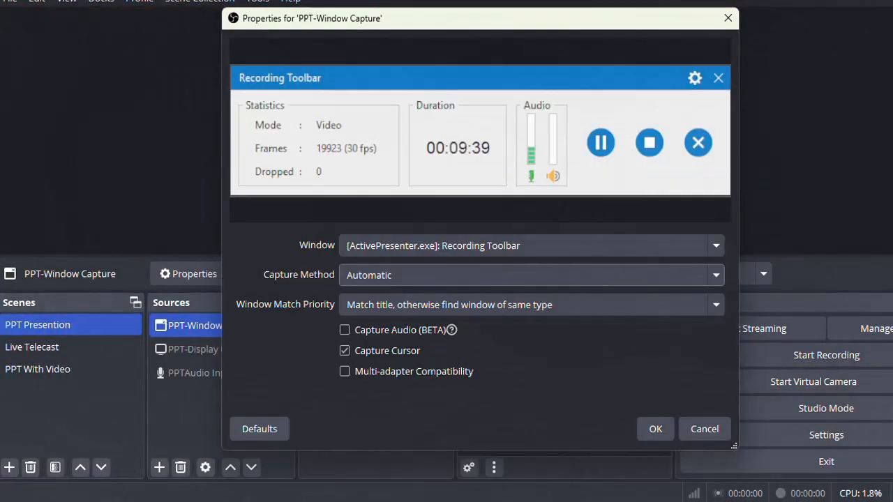
# - Return to OBS Studio, cancel the window capture properties, and delete the PPT-Window Capture source
pyautogui.click(721, 429)
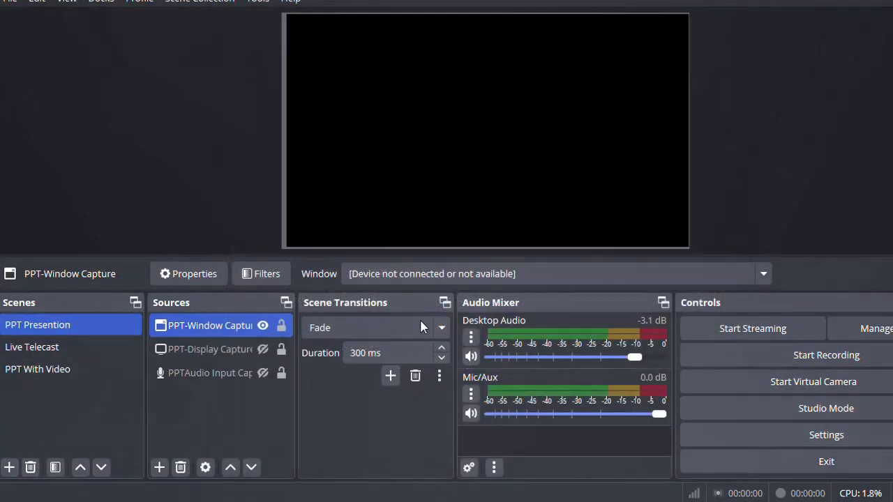
pyautogui.keyDown('ctrl'); pyautogui.click(223, 373); pyautogui.keyUp('ctrl')
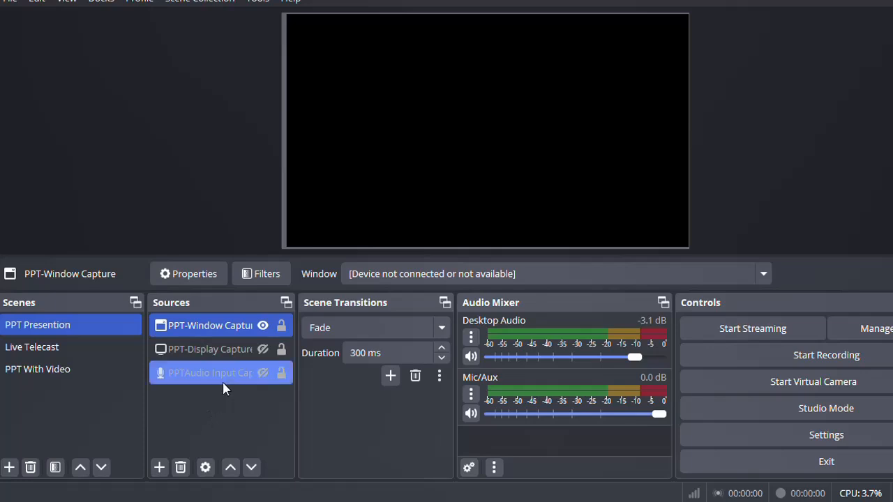
pyautogui.keyDown('ctrl'); pyautogui.click(223, 373); pyautogui.keyUp('ctrl')
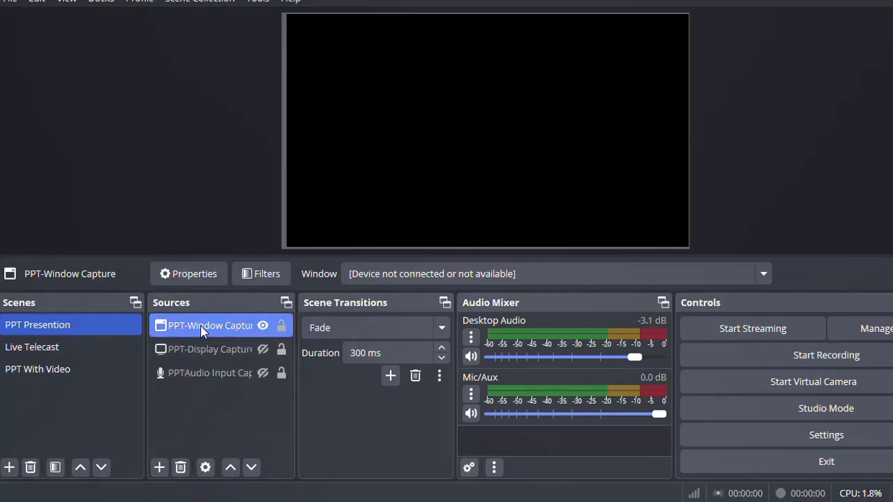
pyautogui.press('Delete')
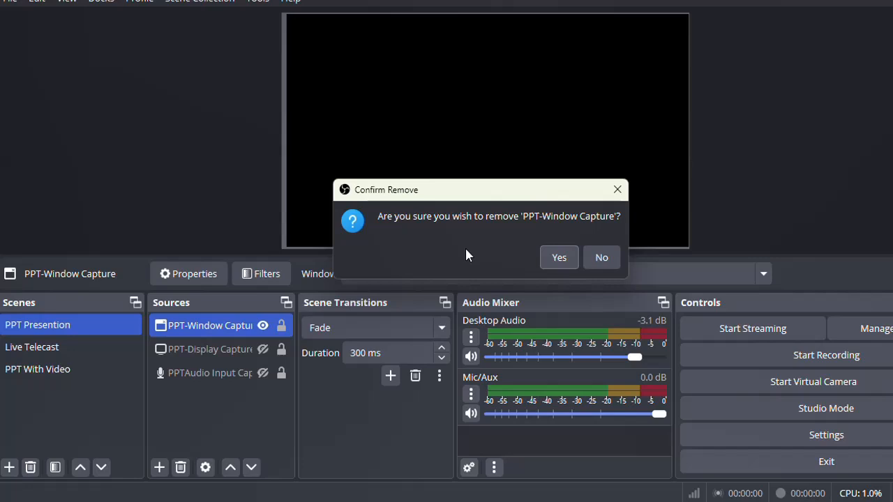
pyautogui.click(558, 258)
# - Create a new visible Window Capture source named "PPT-Window Capture" in the PPT Presention scene
pyautogui.click(159, 467)
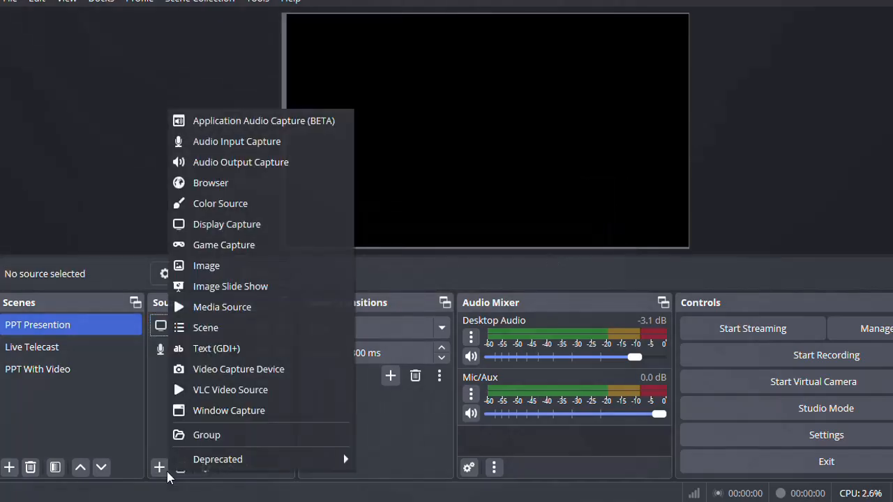
pyautogui.click(256, 412)
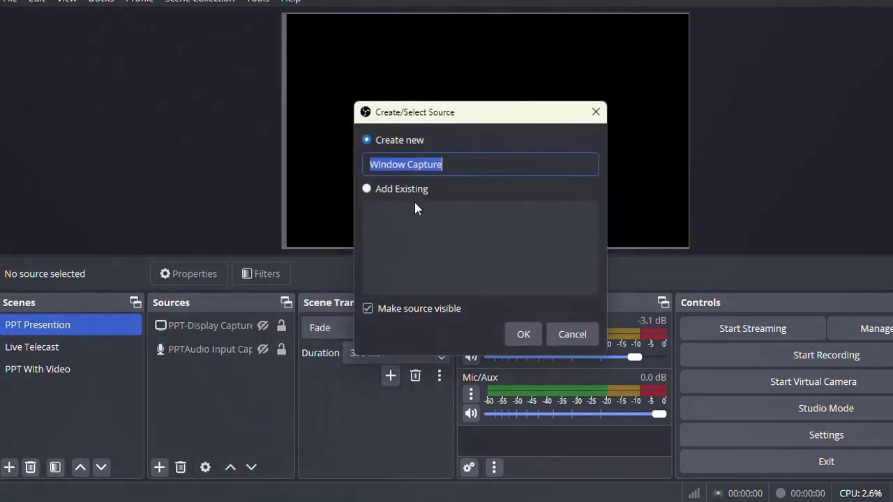
pyautogui.click(434, 166)
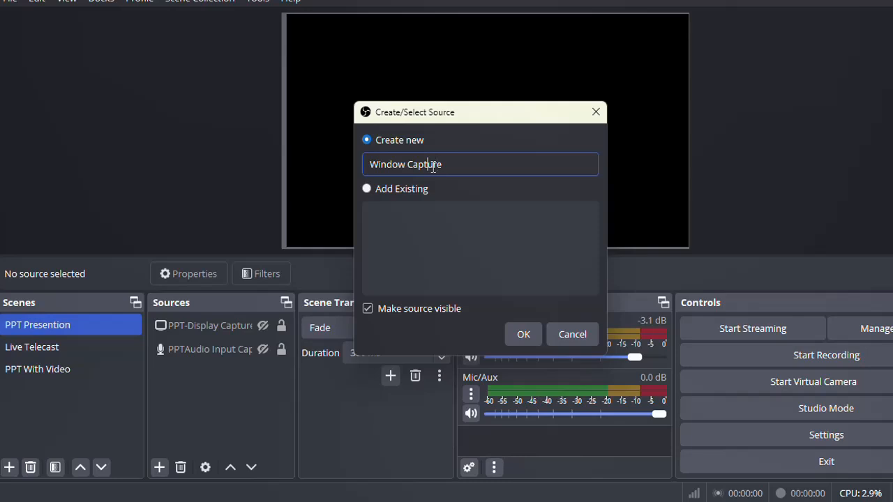
pyautogui.write('PPT_')
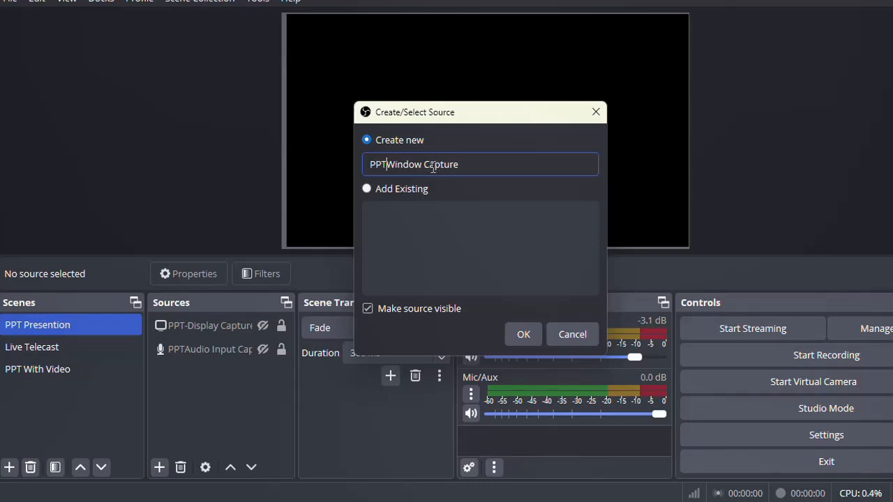
pyautogui.press('BackSpace')
pyautogui.write('-')
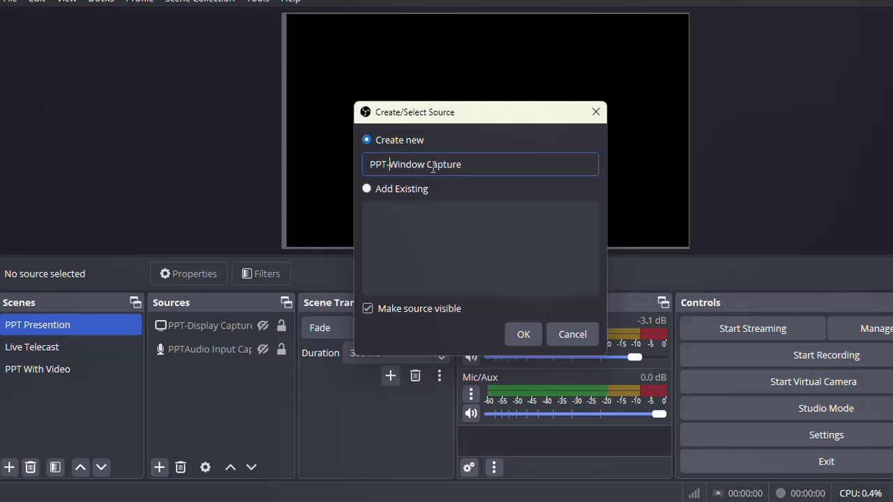
pyautogui.click(523, 334)
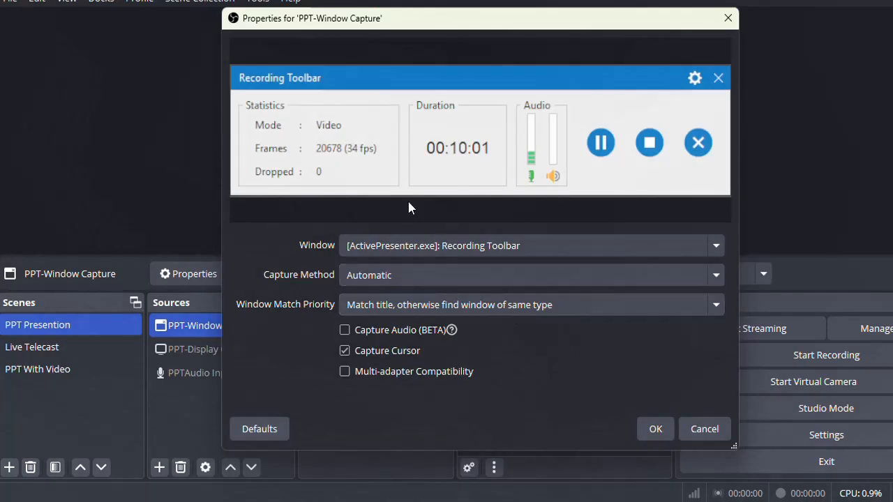
# - Set the captured window to "[Notepad.exe]: *1-- Scenes - Notepad" and minimize Notepad to compare the preview
pyautogui.click(444, 249)
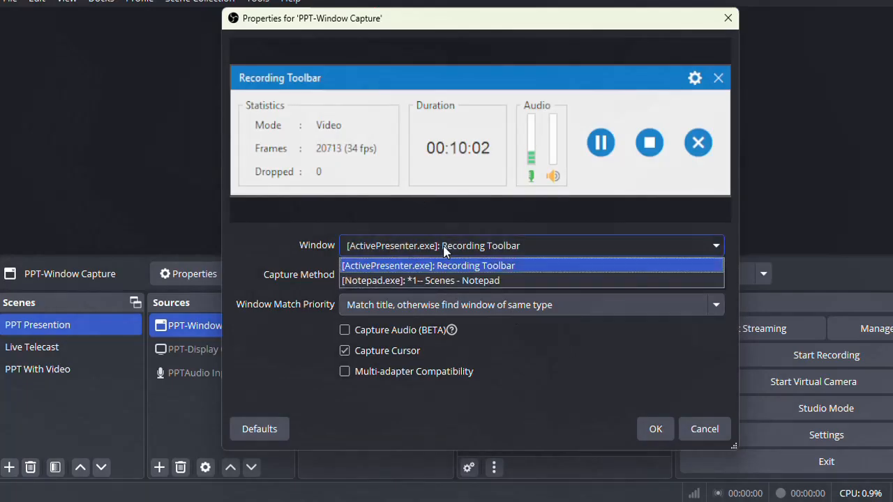
pyautogui.click(472, 281)
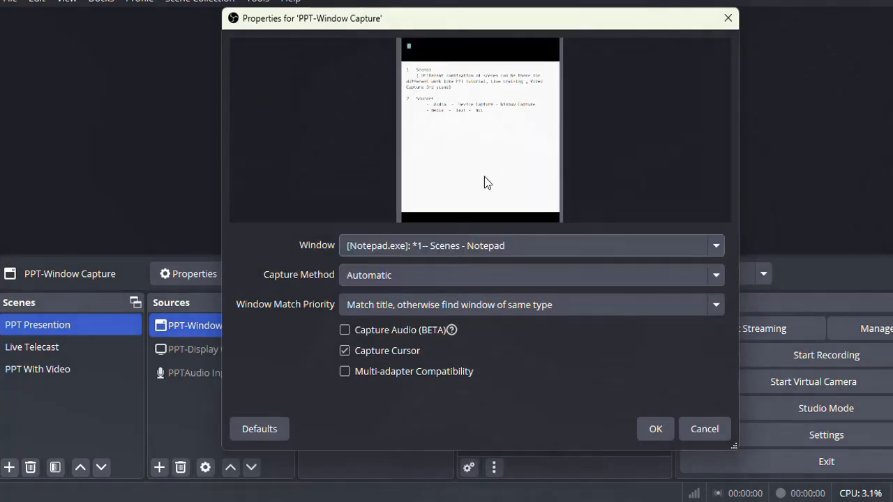
pyautogui.hotkey('alt', 'Tab')
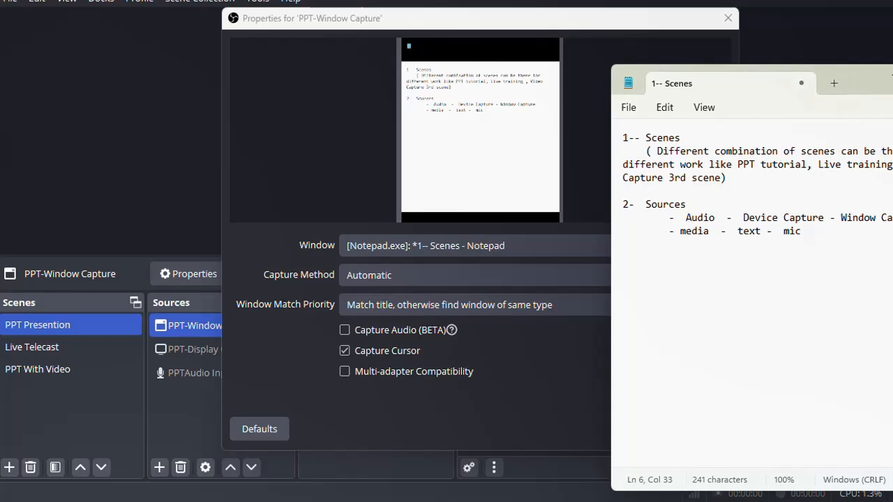
pyautogui.press('super+Down')
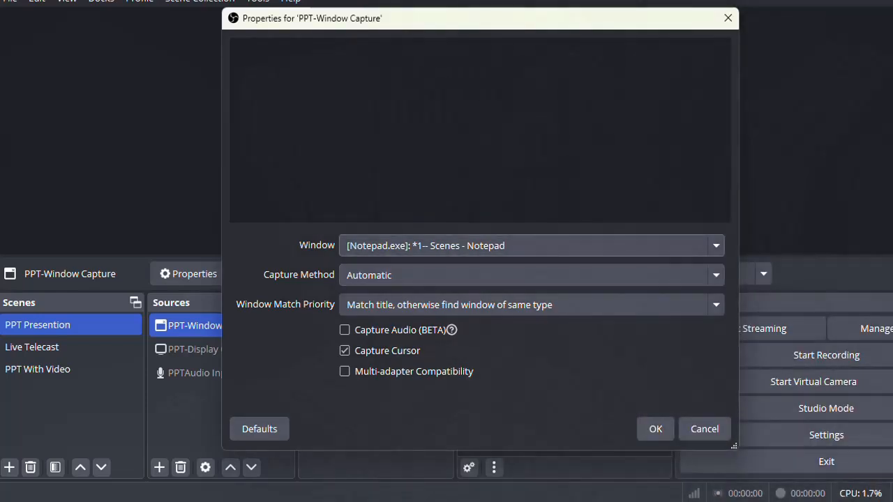
# - Bring PowerPoint up in a smaller window, recheck the capturable windows in OBS Studio, and accept the source properties with Notepad selected
pyautogui.hotkey('alt', 'Tab')
pyautogui.press('super+Down')
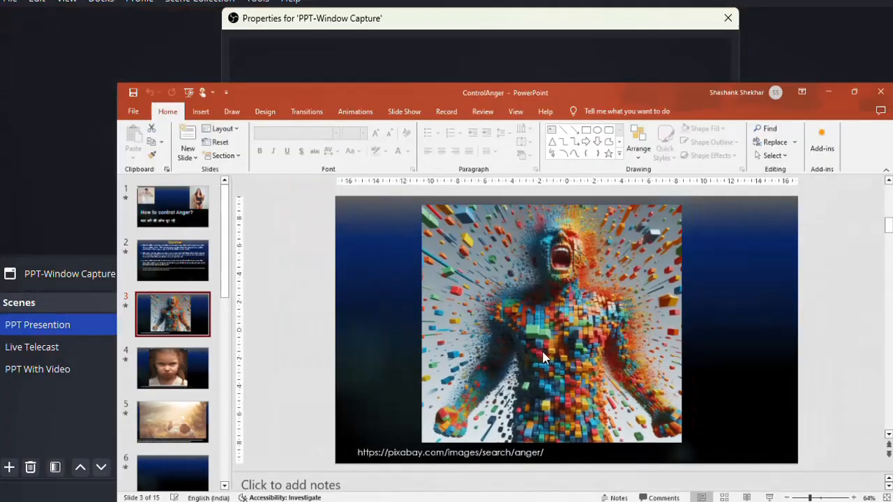
pyautogui.click(432, 245)
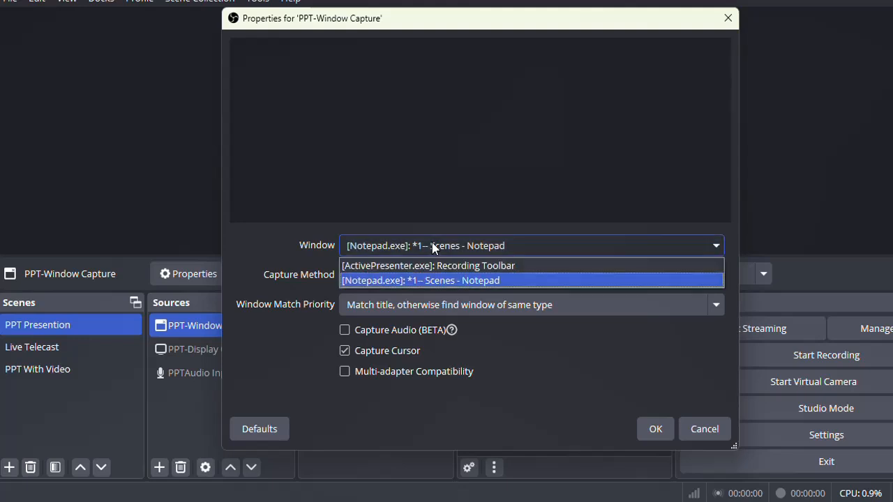
pyautogui.click(493, 276)
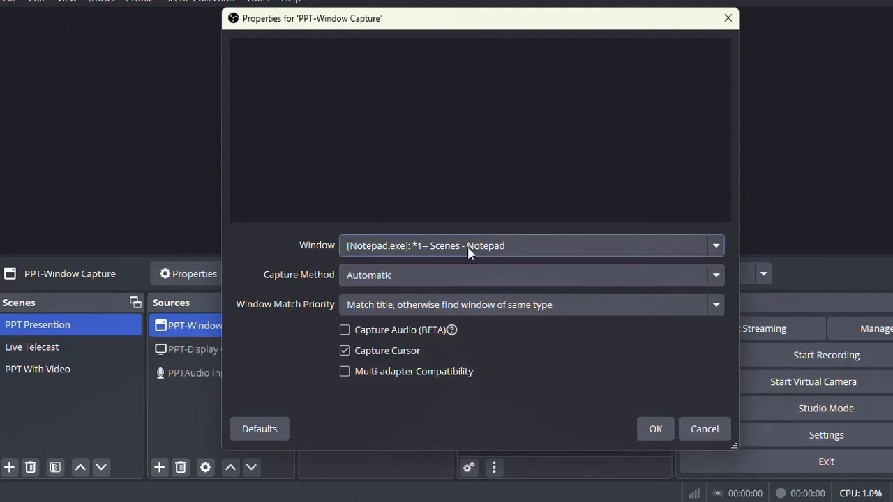
pyautogui.click(469, 253)
pyautogui.click(488, 279)
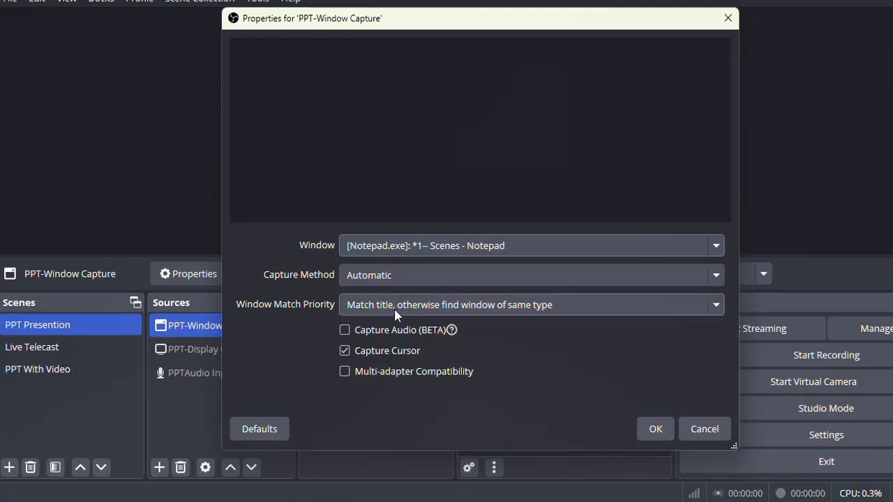
pyautogui.click(656, 429)
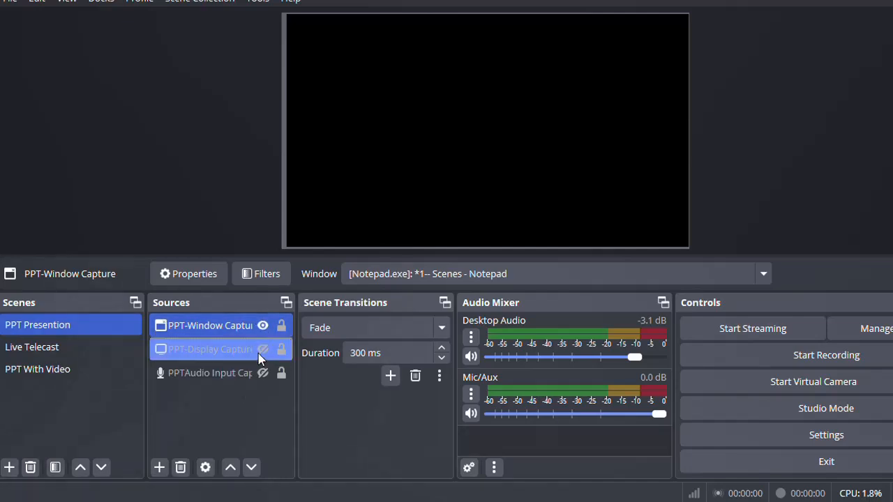
# - Hide PPT-Window Capture, and make the audio, display and window sources of PPT Presention all visible
pyautogui.click(263, 326)
pyautogui.click(257, 412)
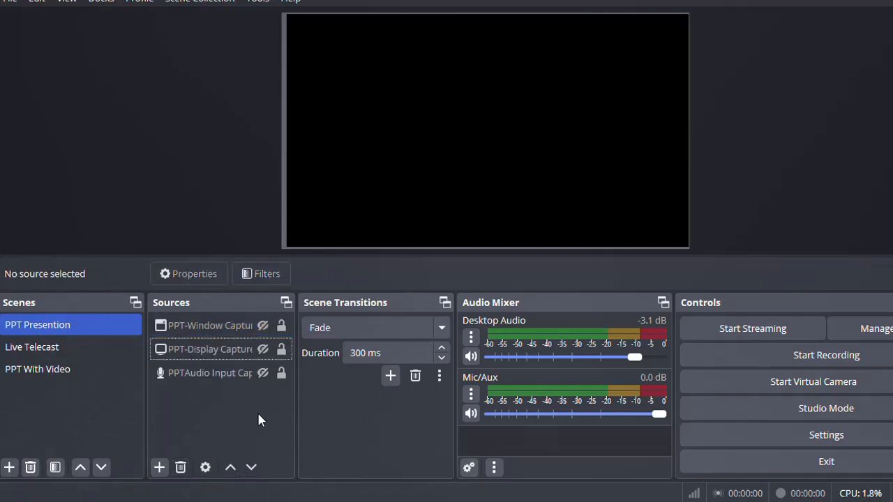
pyautogui.click(264, 369)
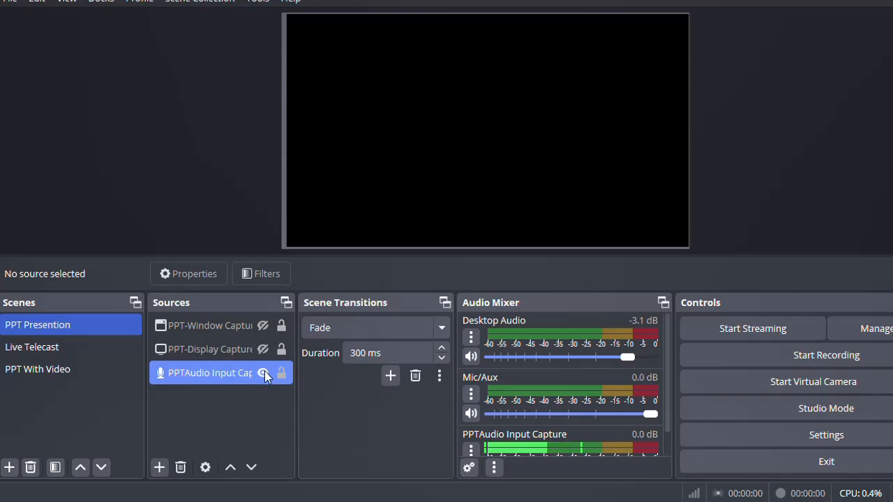
pyautogui.click(266, 373)
pyautogui.click(266, 374)
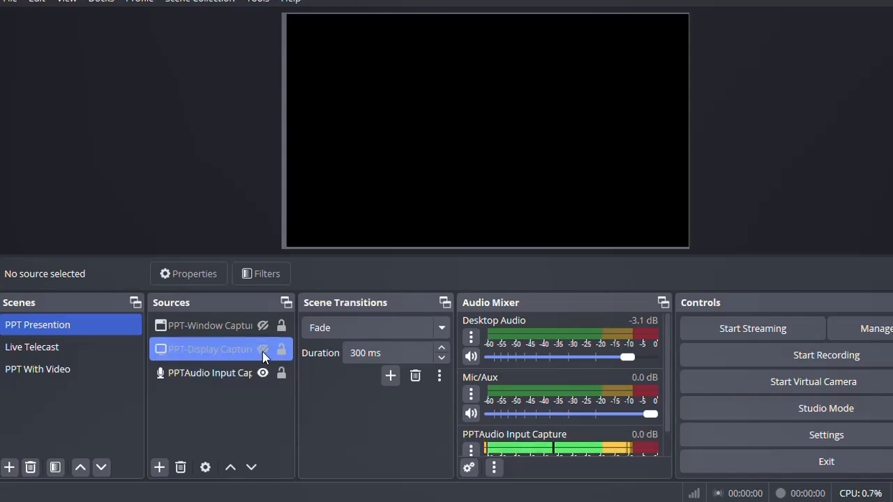
pyautogui.click(262, 350)
pyautogui.click(262, 326)
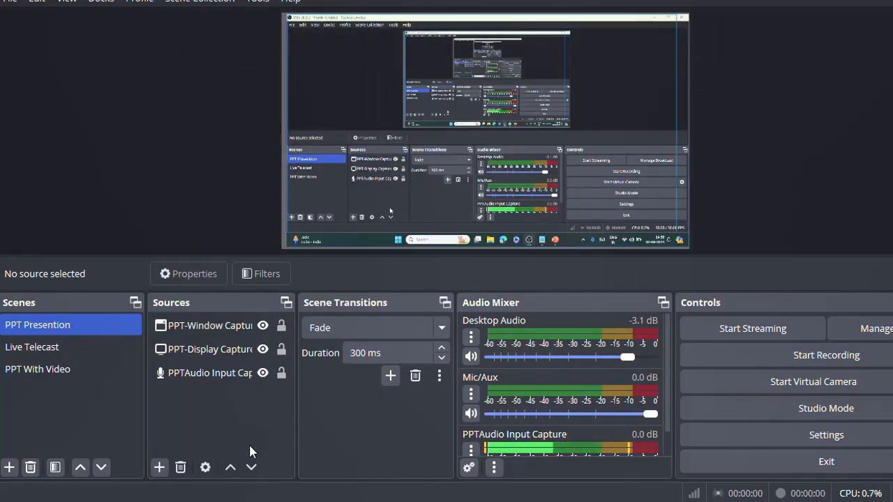
# - Toggle PPT-Display Capture off and on, and move the restored OBS window around to examine the live preview before maximizing it again
pyautogui.click(262, 350)
pyautogui.click(263, 349)
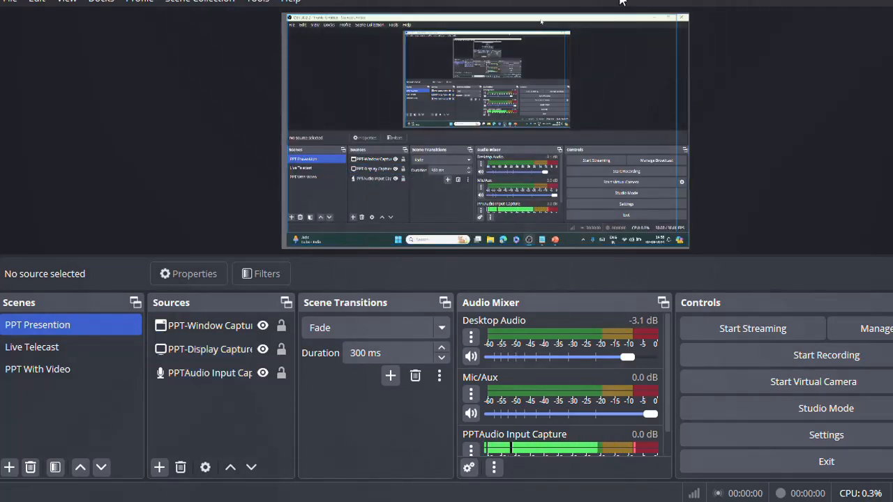
pyautogui.moveTo(621, 1); pyautogui.dragTo(511, 19)
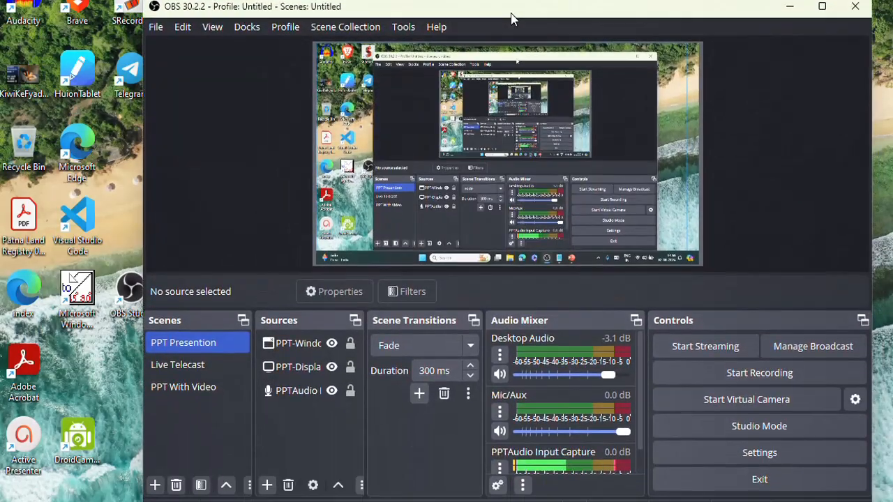
pyautogui.click(307, 376)
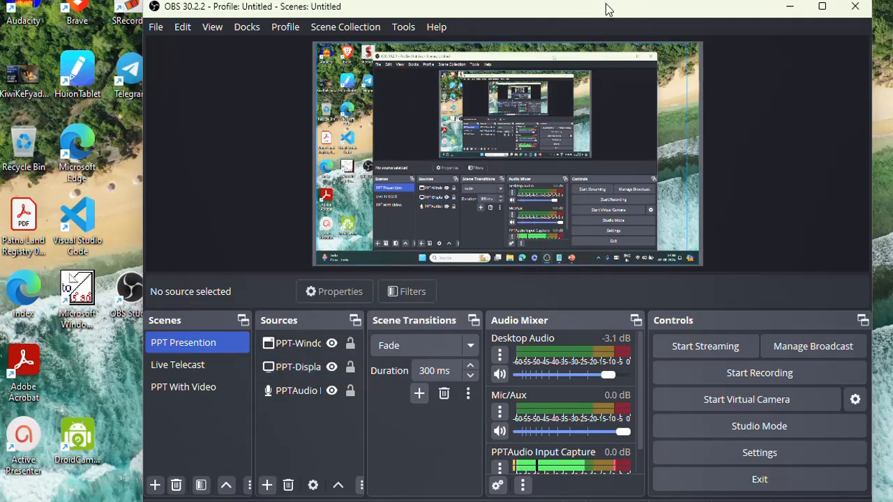
pyautogui.moveTo(608, 9); pyautogui.dragTo(610, 73)
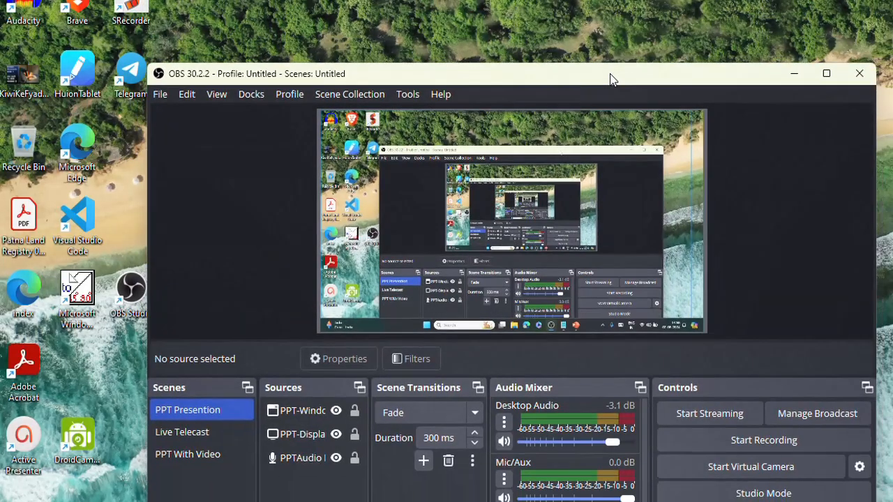
pyautogui.doubleClick(610, 74)
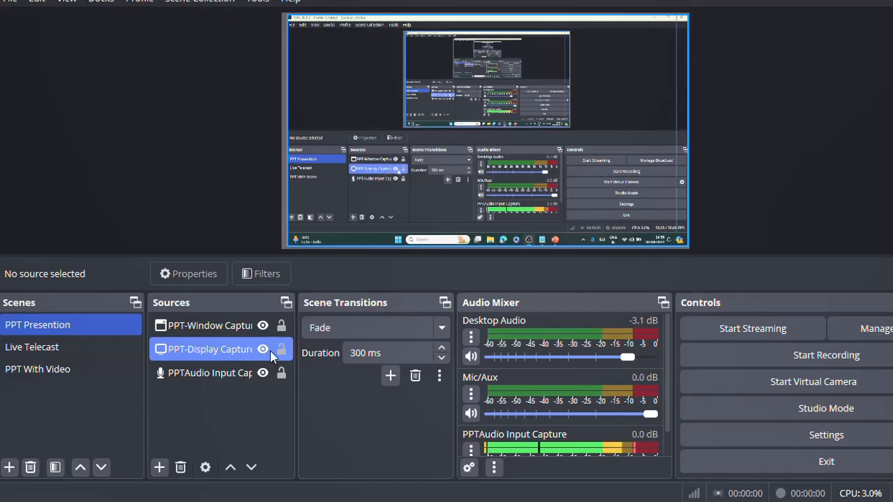
# - Compare the preview by hiding and showing PPT-Display Capture and PPT-Window Capture, leaving both sources visible
pyautogui.click(263, 349)
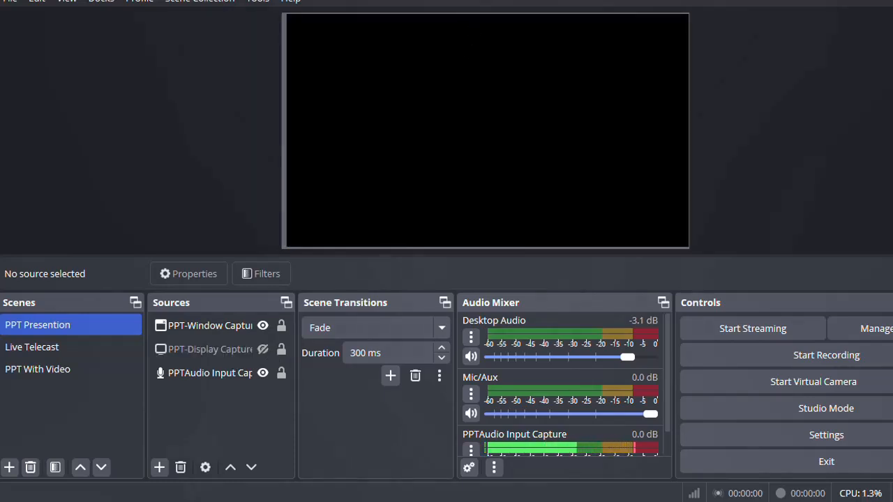
pyautogui.click(263, 350)
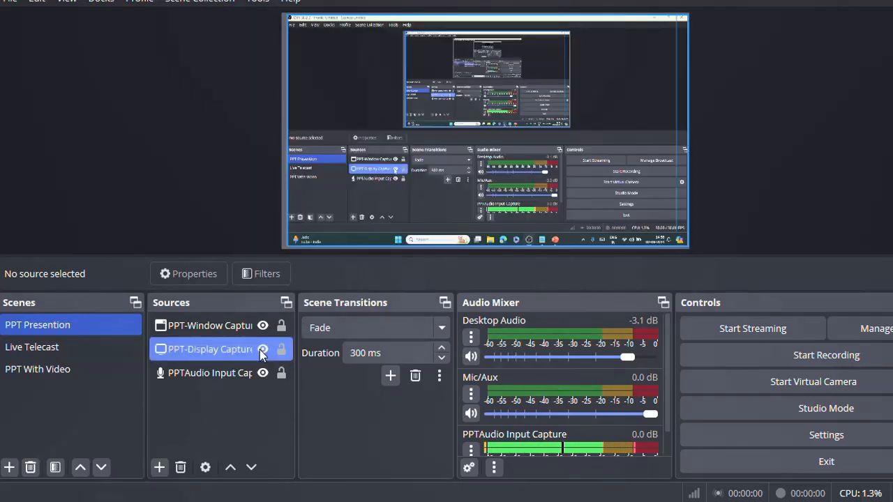
pyautogui.click(263, 326)
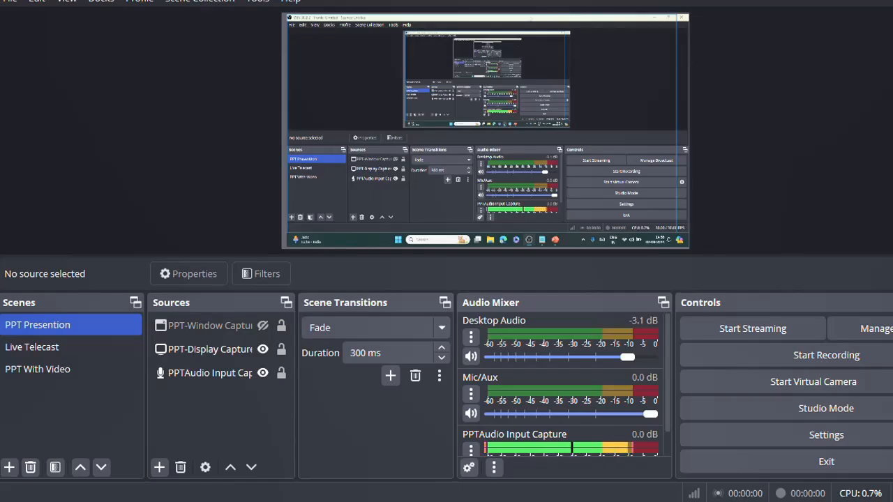
pyautogui.moveTo(588, 0); pyautogui.dragTo(475, 1)
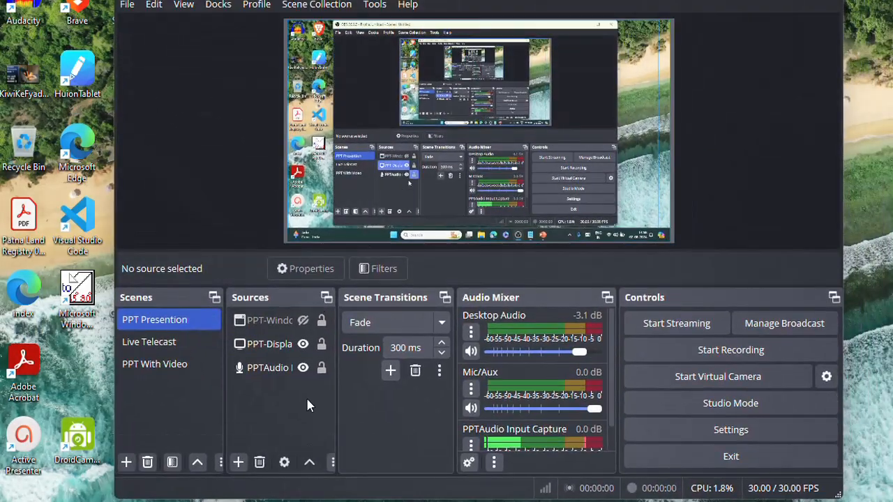
pyautogui.click(305, 324)
pyautogui.click(305, 342)
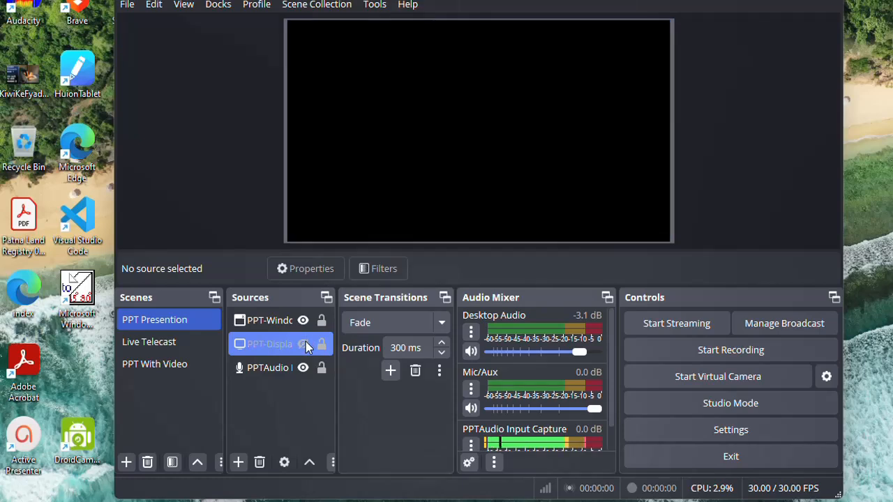
pyautogui.click(304, 345)
pyautogui.click(305, 324)
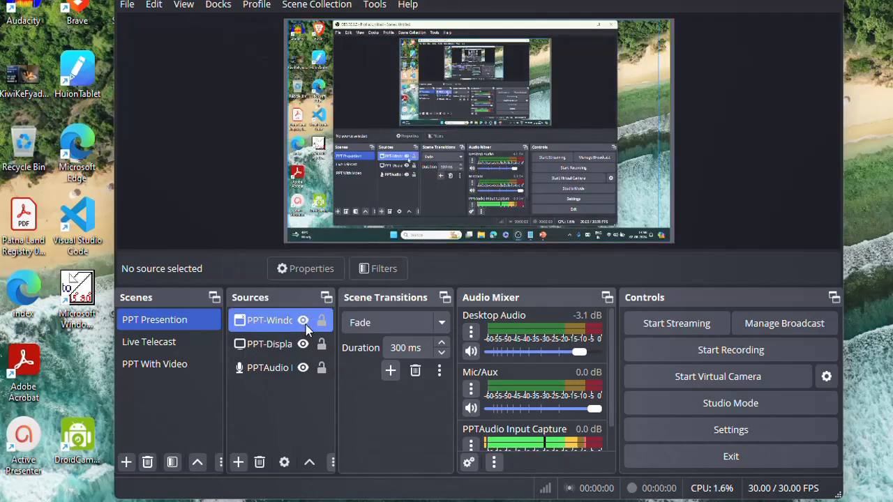
pyautogui.click(304, 321)
pyautogui.click(305, 325)
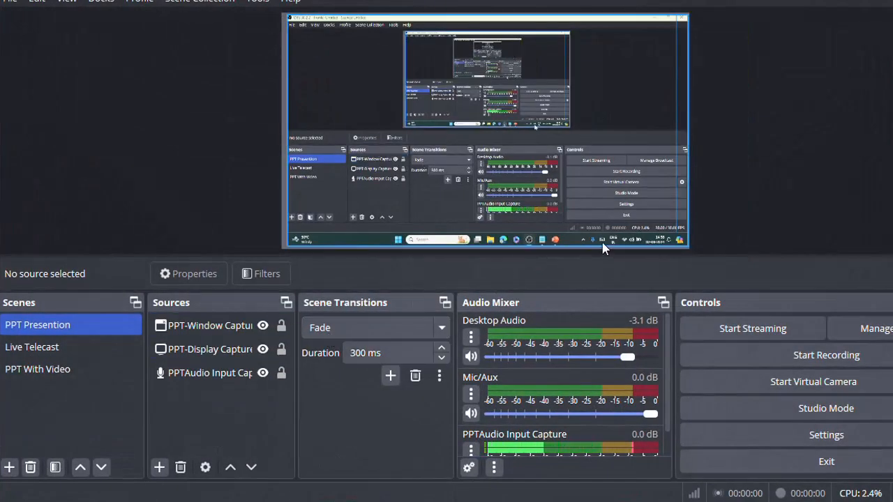
pyautogui.click(201, 326)
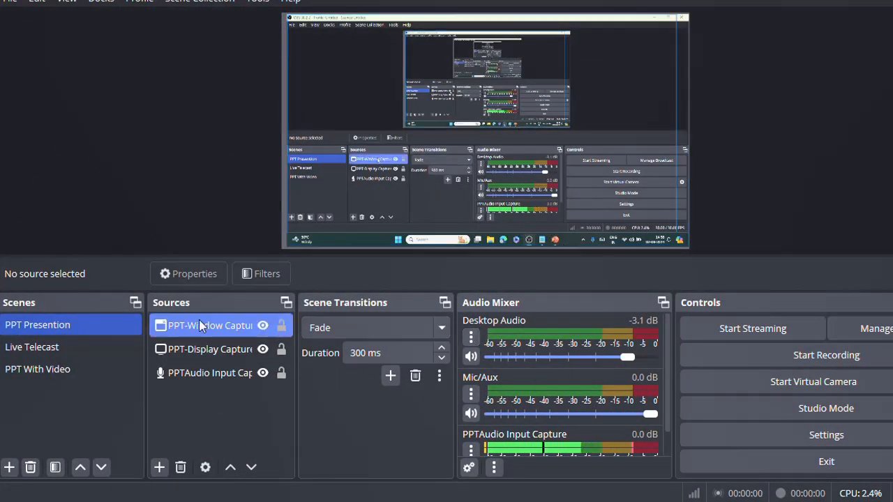
pyautogui.click(223, 375)
pyautogui.click(230, 324)
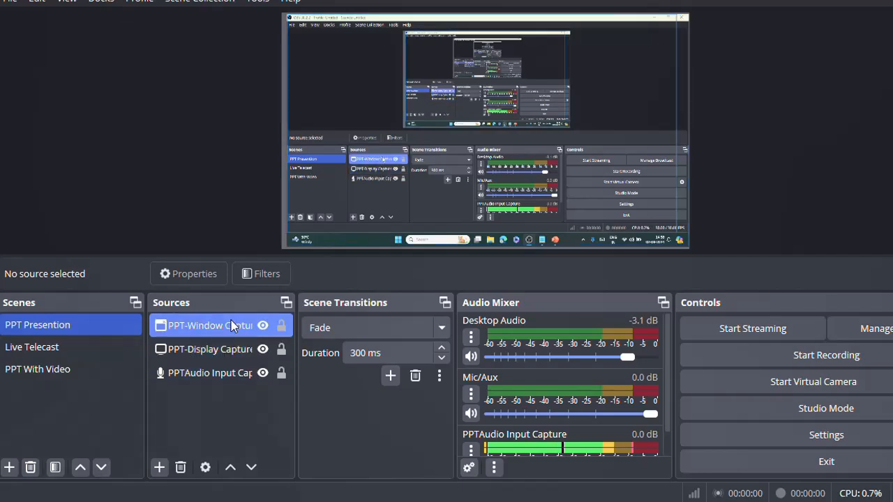
pyautogui.doubleClick(221, 324)
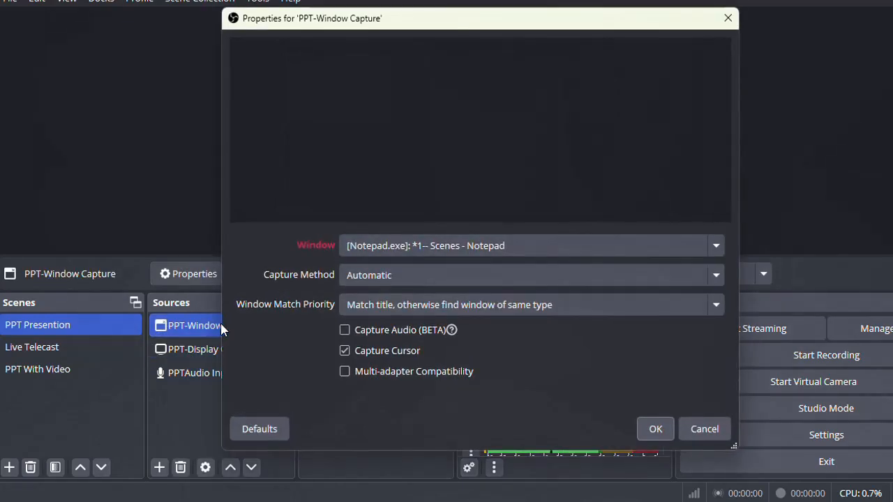
pyautogui.click(440, 251)
pyautogui.click(442, 279)
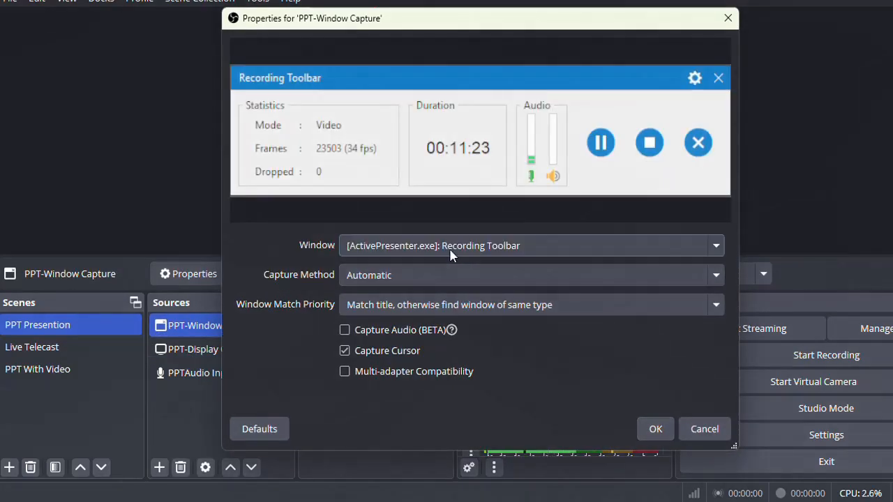
pyautogui.click(451, 252)
pyautogui.press('Escape')
pyautogui.click(456, 249)
pyautogui.press('Escape')
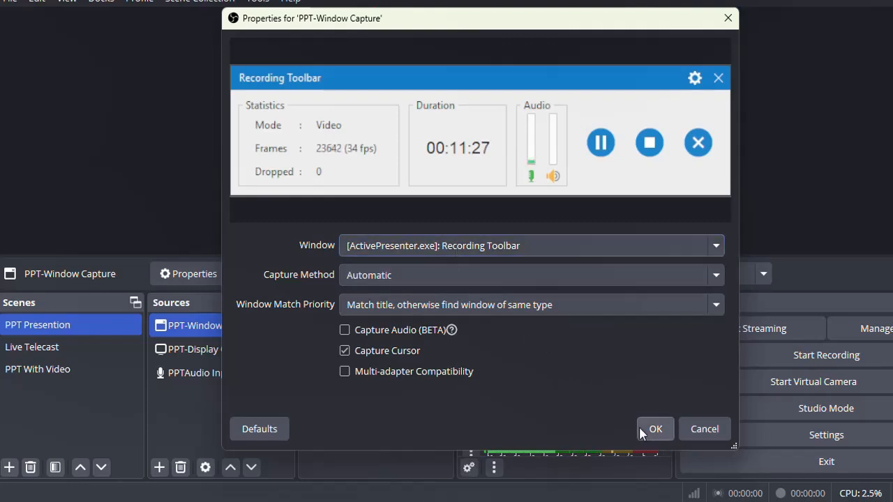
pyautogui.click(506, 244)
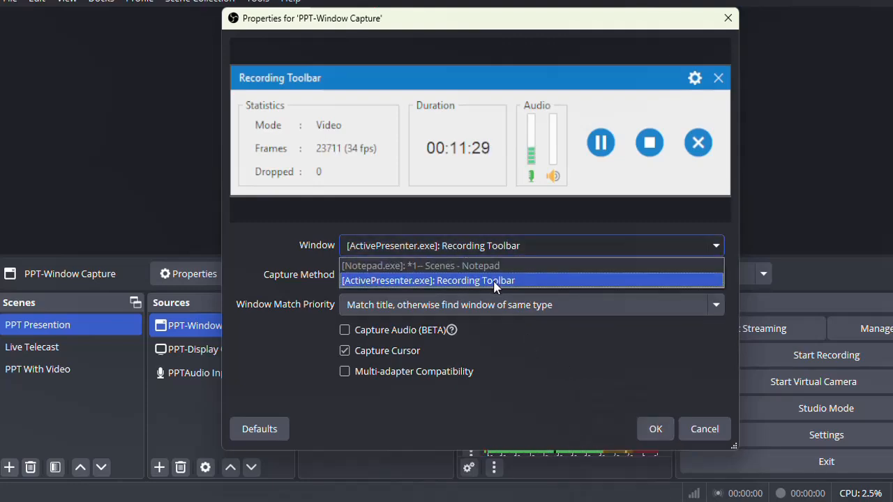
pyautogui.click(714, 432)
# - Bring Notepad up and move it over OBS Studio to examine its window capture in the preview, and return to OBS Studio
pyautogui.click(620, 501)
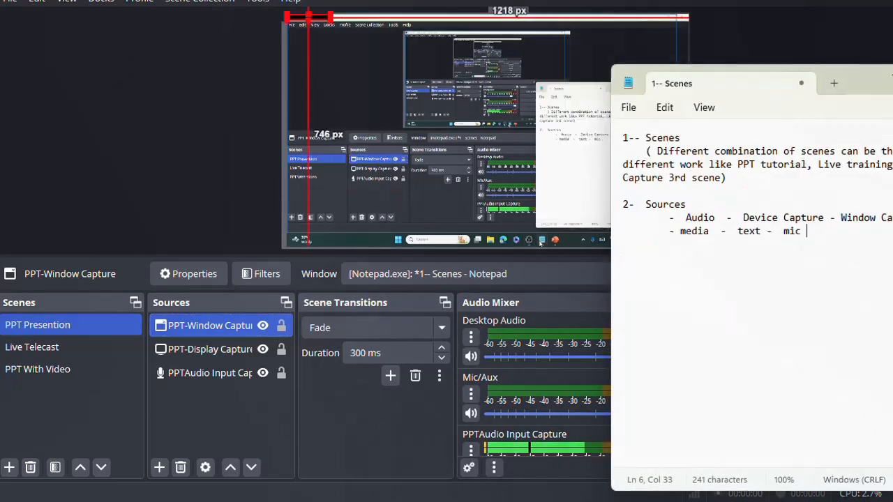
pyautogui.moveTo(847, 85); pyautogui.dragTo(714, 95)
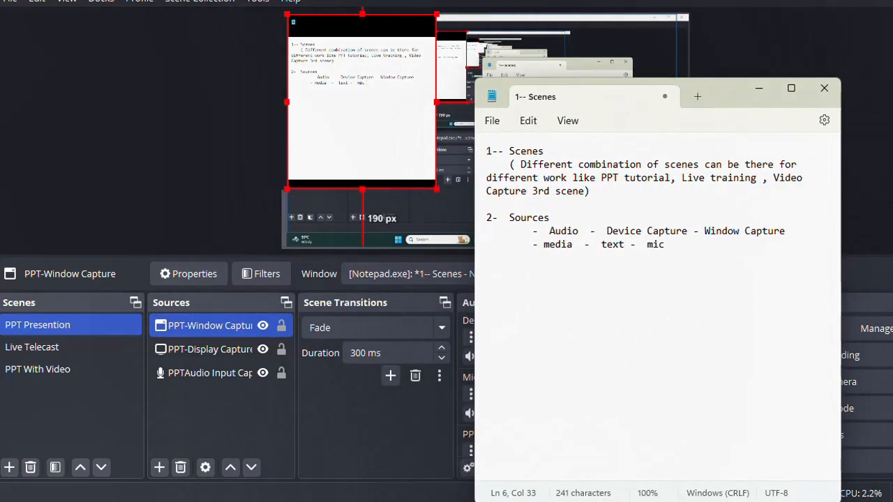
pyautogui.click(457, 326)
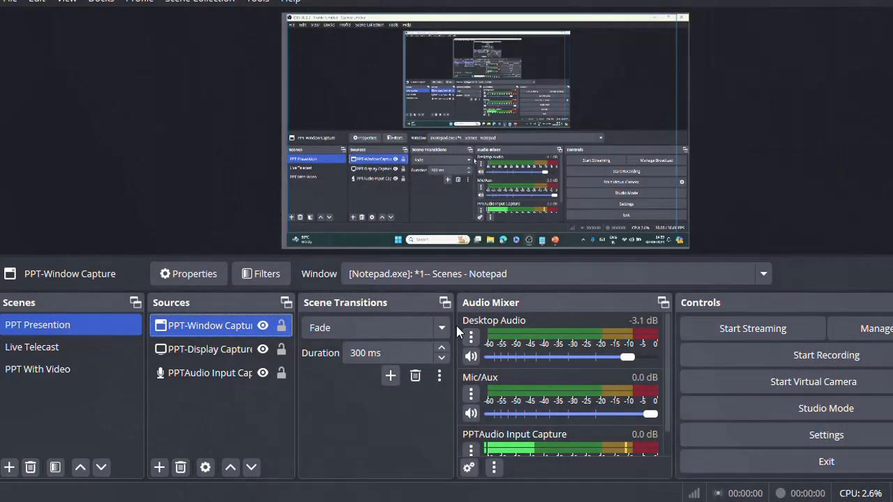
# - Set the captured window of PPT-Window Capture to "[ActivePresenter.exe]: Recording Toolbar"
pyautogui.doubleClick(230, 328)
pyautogui.click(405, 245)
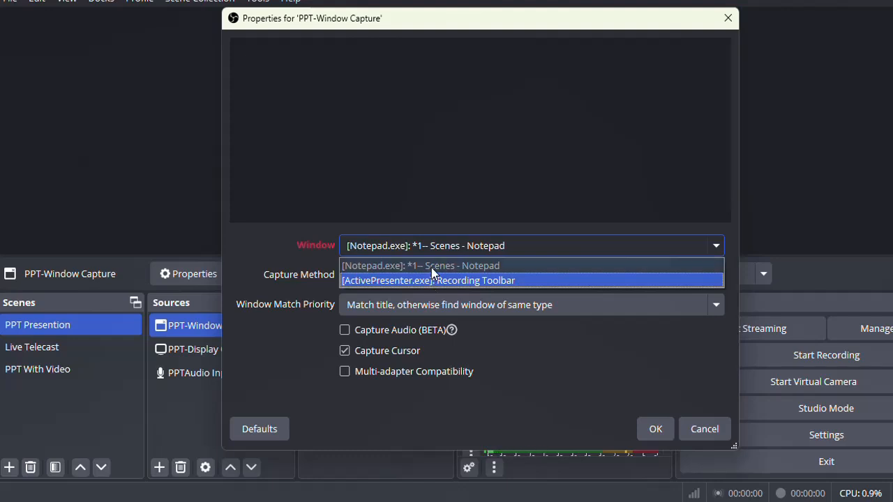
pyautogui.click(432, 279)
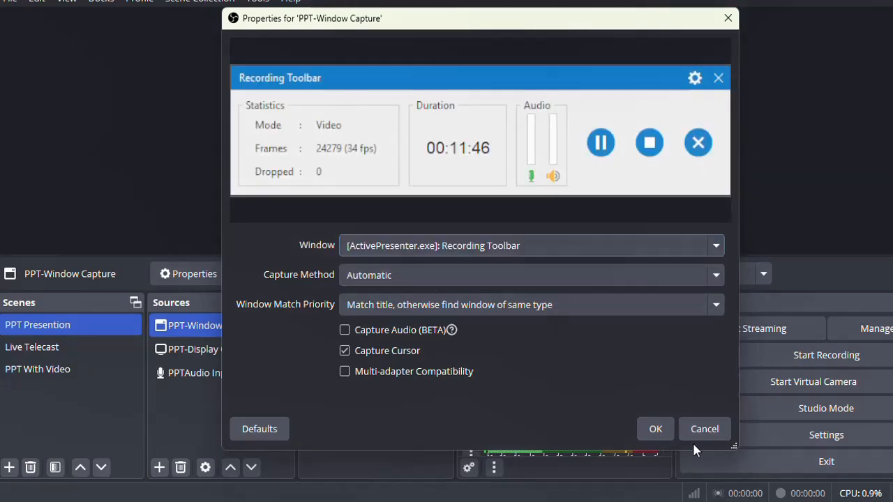
pyautogui.click(654, 429)
# - Try the SMB2030: 1600x900 display for PPT-Display Capture, and set it back to the 1366x768 primary monitor
pyautogui.doubleClick(215, 354)
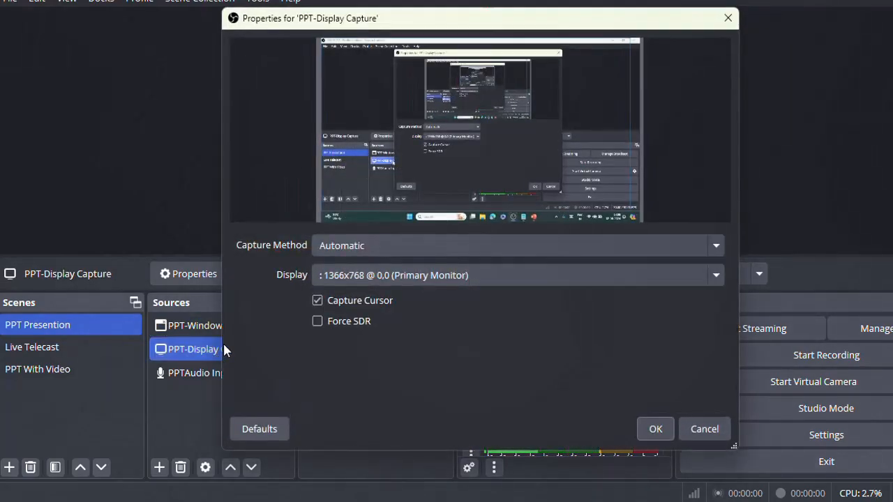
pyautogui.click(416, 246)
pyautogui.click(413, 251)
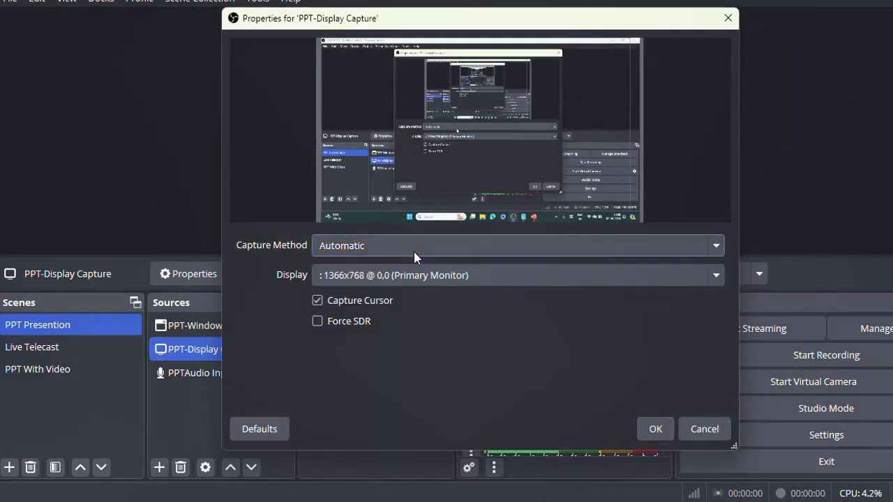
pyautogui.click(414, 275)
pyautogui.click(422, 310)
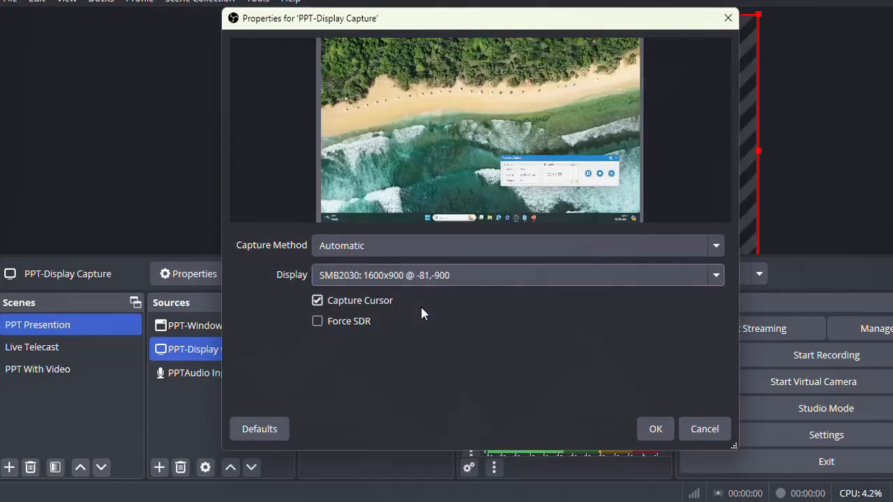
pyautogui.click(465, 278)
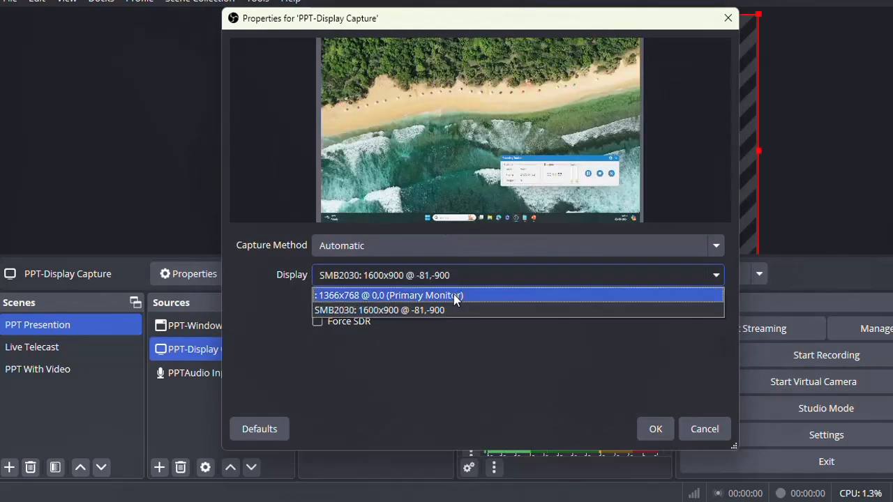
pyautogui.click(458, 297)
pyautogui.click(655, 429)
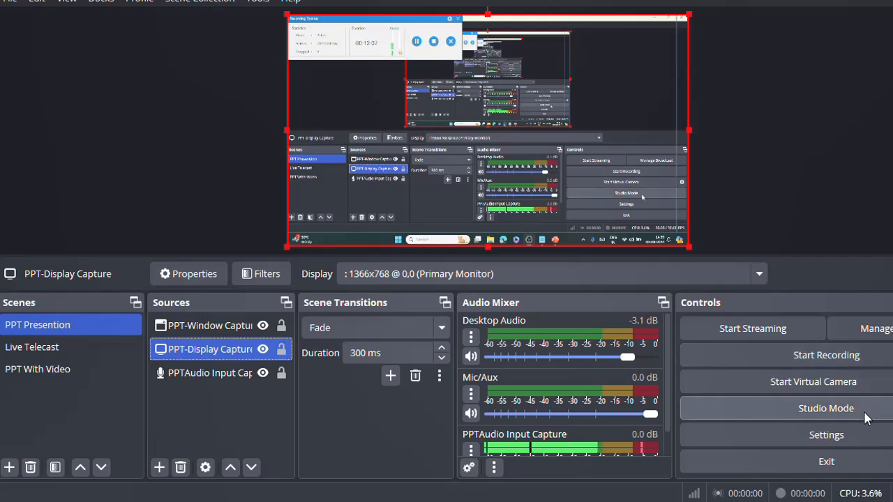
# - Start recording, and add the lines "Start Recording" and "Stop Recording" below the sources in the Notepad outline
pyautogui.click(823, 359)
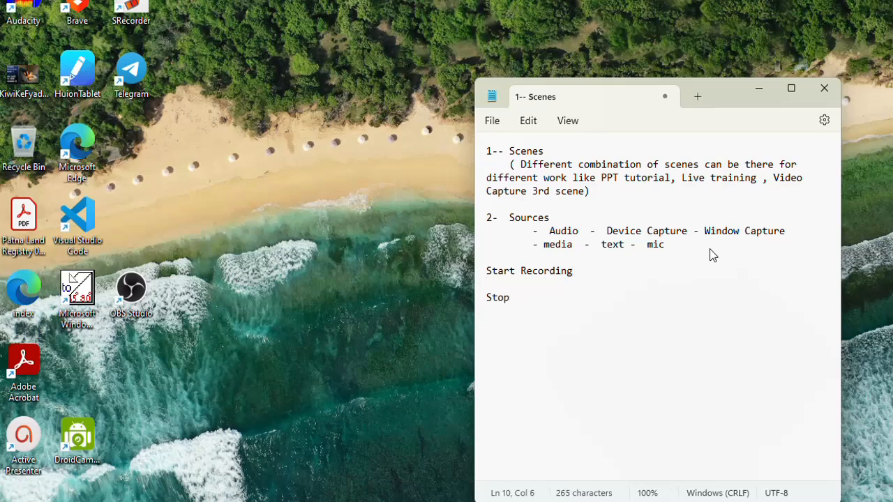
pyautogui.write('ding')
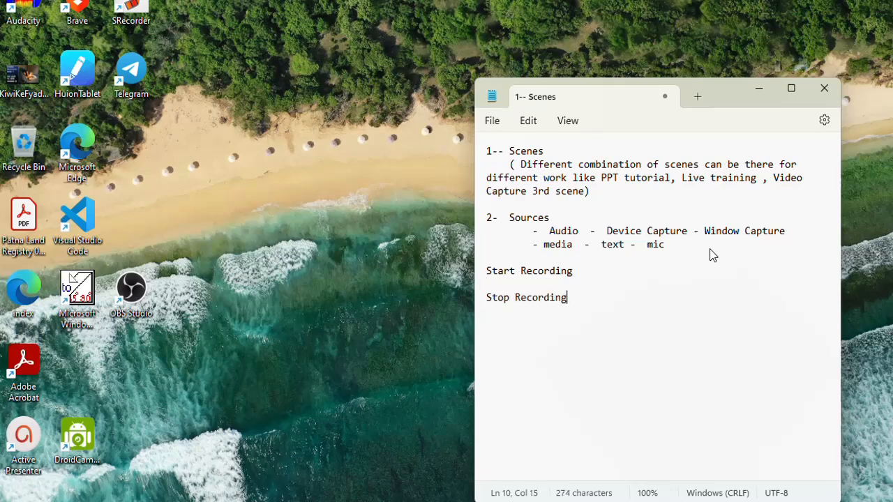
# - Minimize Notepad without saving the outline, and switch back to OBS Studio
pyautogui.hotkey('alt', 'f')
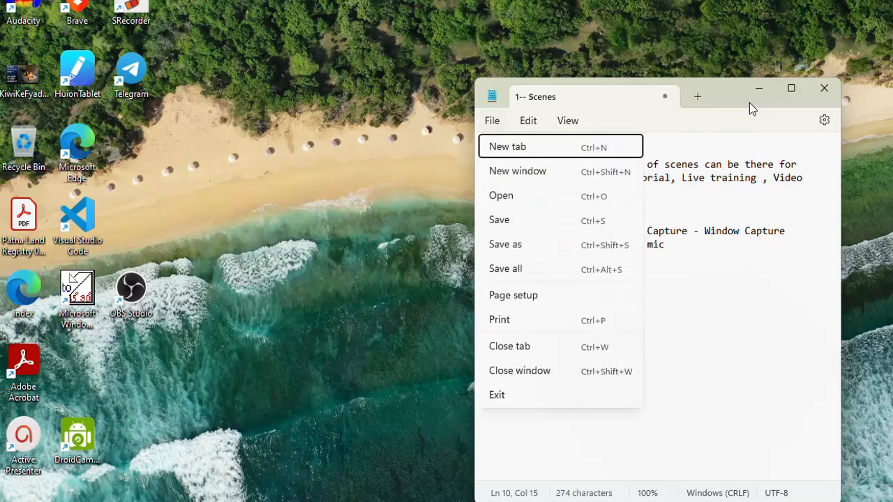
pyautogui.press('Escape')
pyautogui.click(760, 89)
pyautogui.hotkey('ctrl', 's')
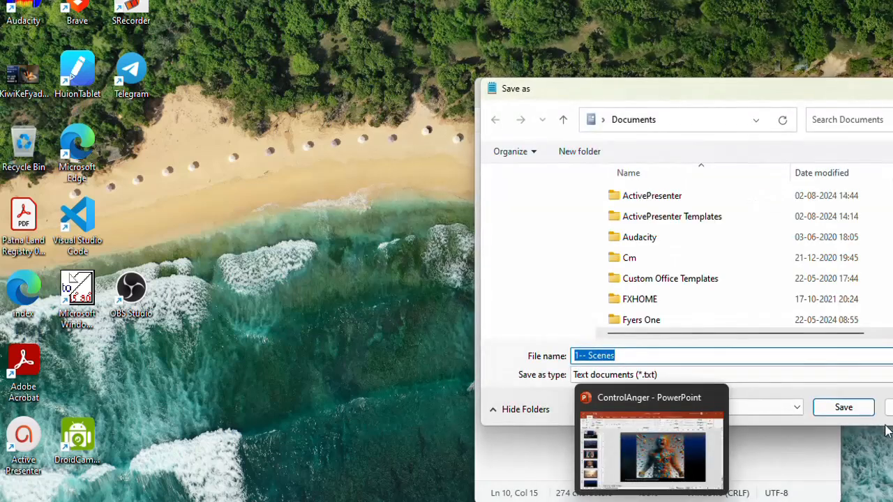
pyautogui.press('Escape')
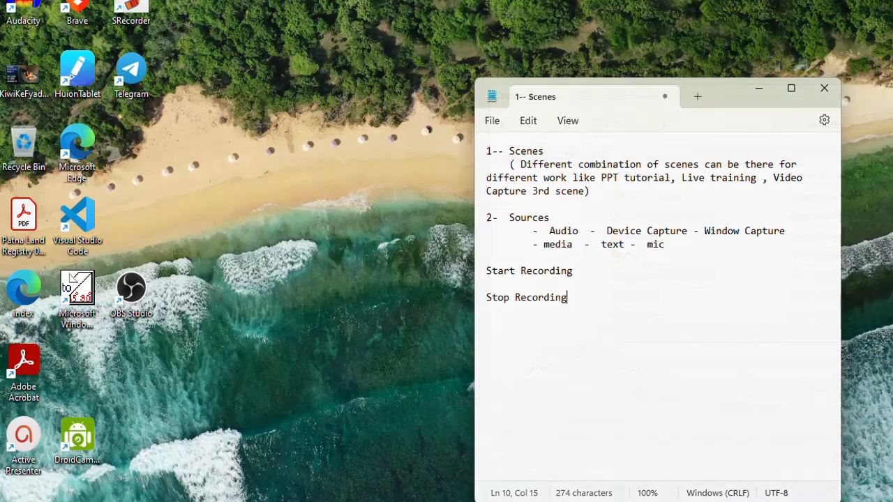
pyautogui.click(758, 89)
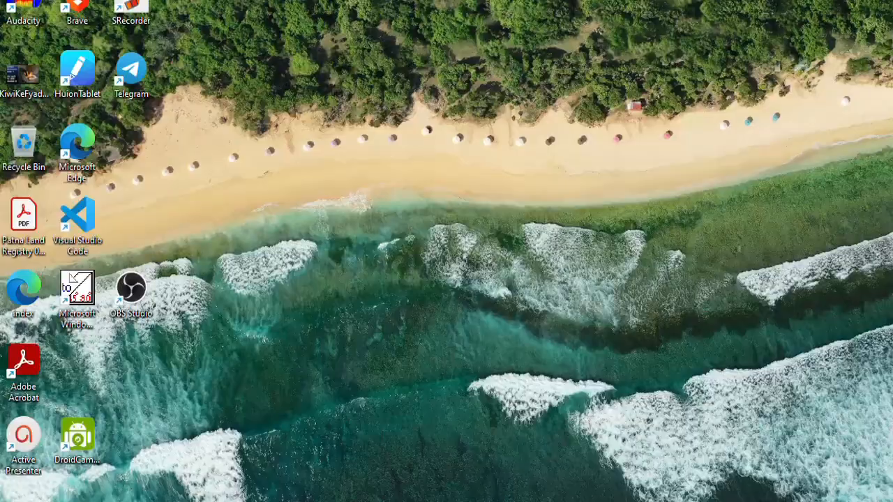
pyautogui.hotkey('alt', 'Tab')
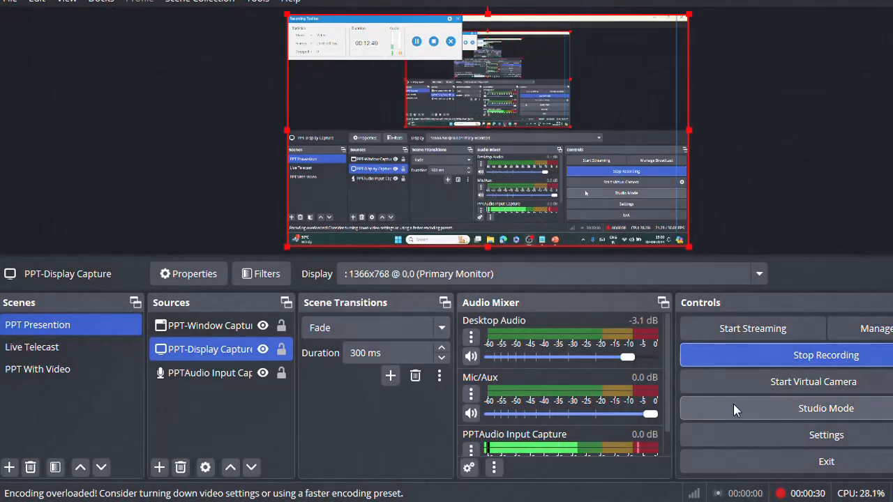
# - Stop the recording, confirm the stop, and open the folder with the saved recordings
pyautogui.click(795, 361)
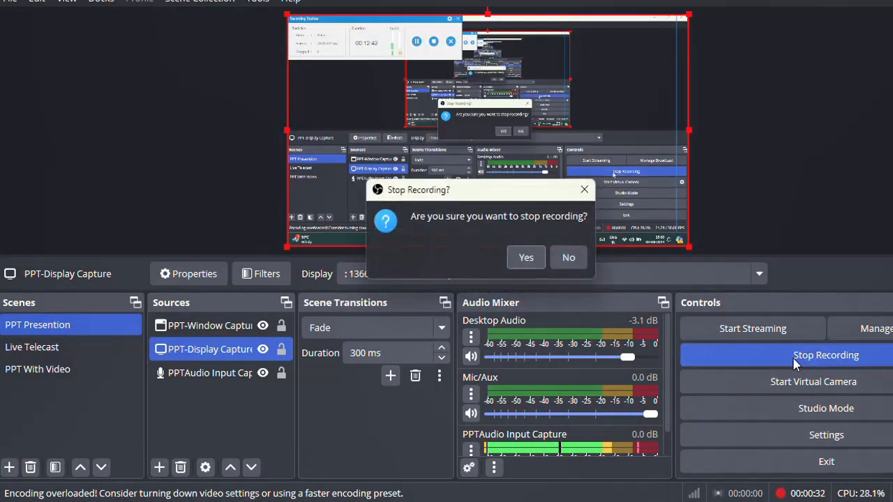
pyautogui.click(524, 256)
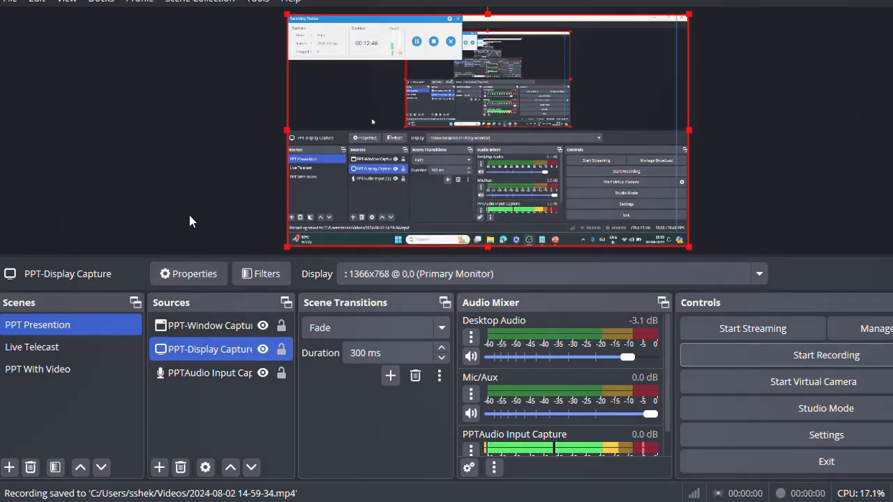
pyautogui.click(11, 5)
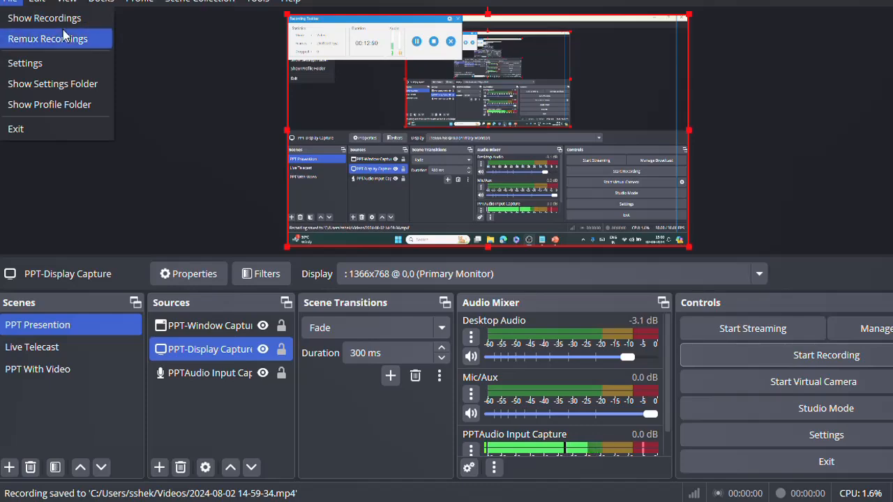
pyautogui.click(25, 20)
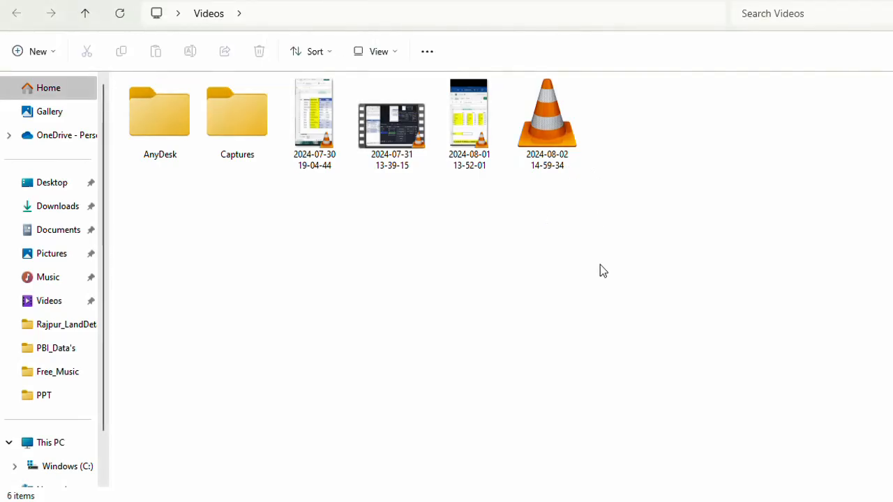
pyautogui.click(552, 143)
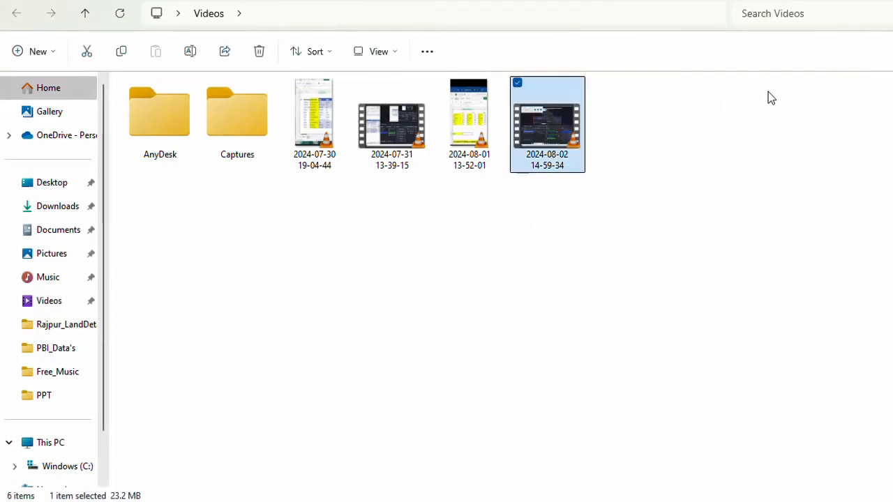
pyautogui.press('Return')
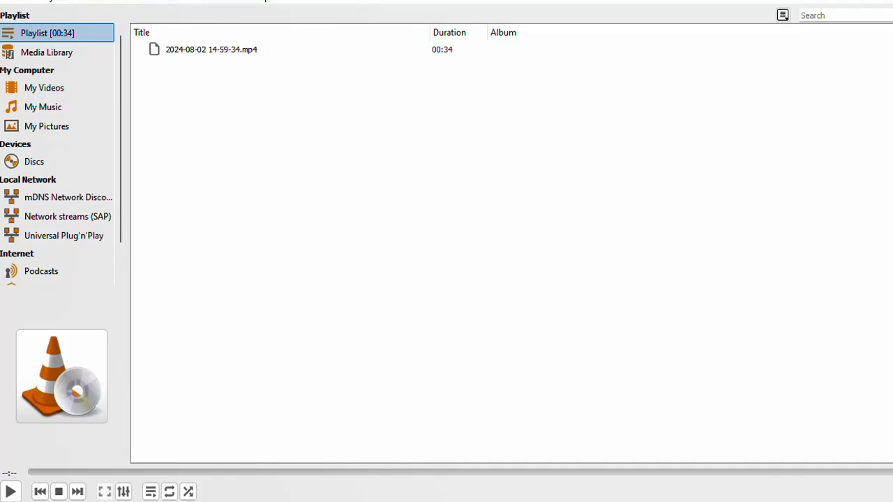
pyautogui.hotkey('alt', 'F4')
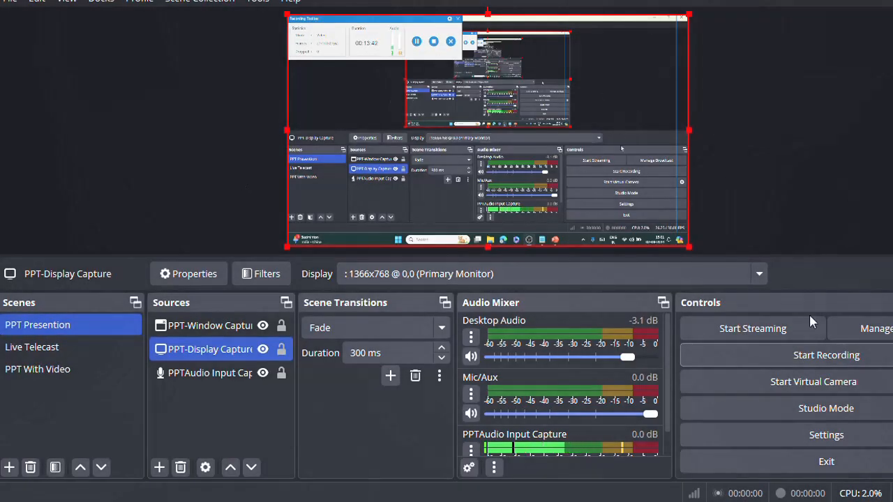
# - Switch between the PPT Presention, Live Telecast and PPT With Video scenes to compare their sources
pyautogui.click(37, 345)
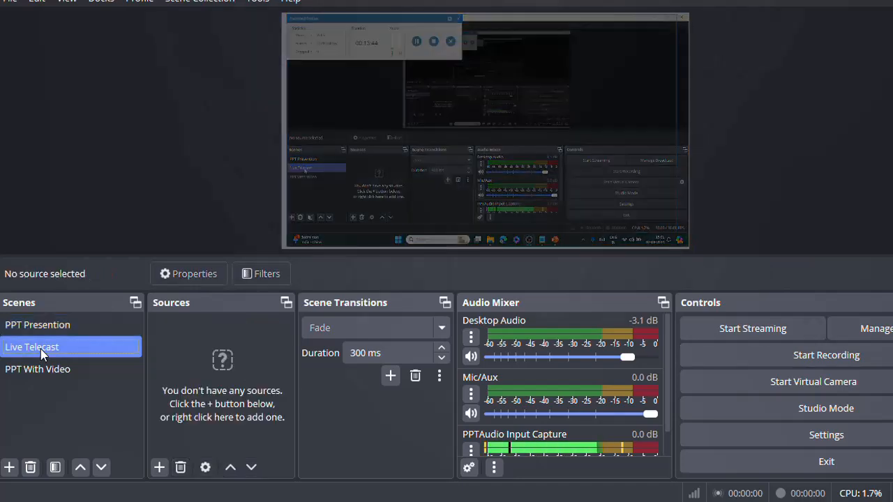
pyautogui.click(46, 365)
pyautogui.click(47, 330)
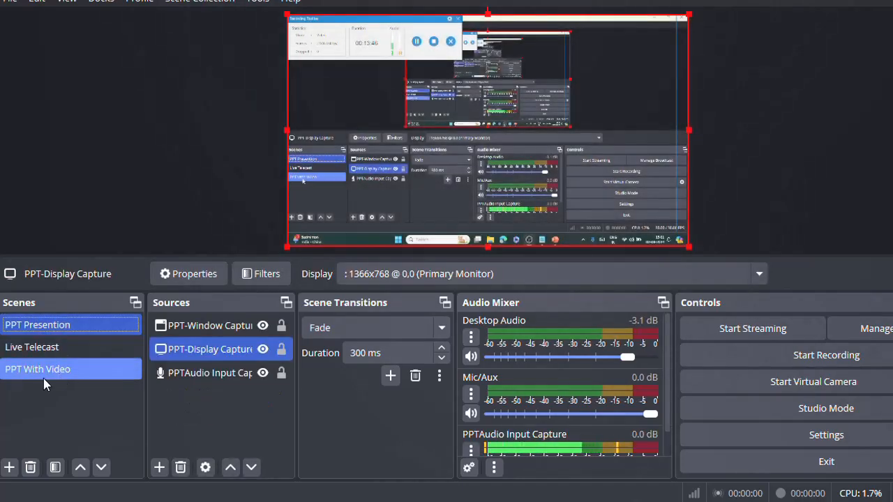
pyautogui.click(39, 377)
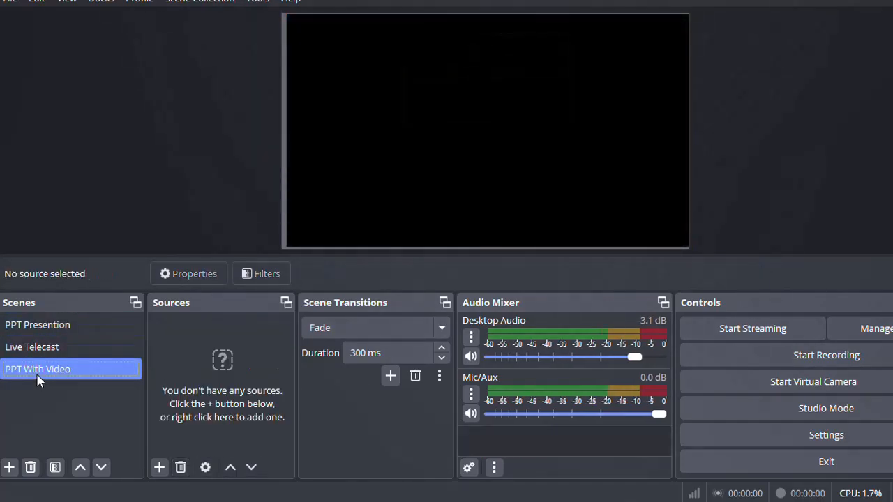
pyautogui.click(39, 325)
# - Add an Audio Input Capture source named "PPTVAudio Input Capture" with the Default device to the PPT With Video scene
pyautogui.click(47, 366)
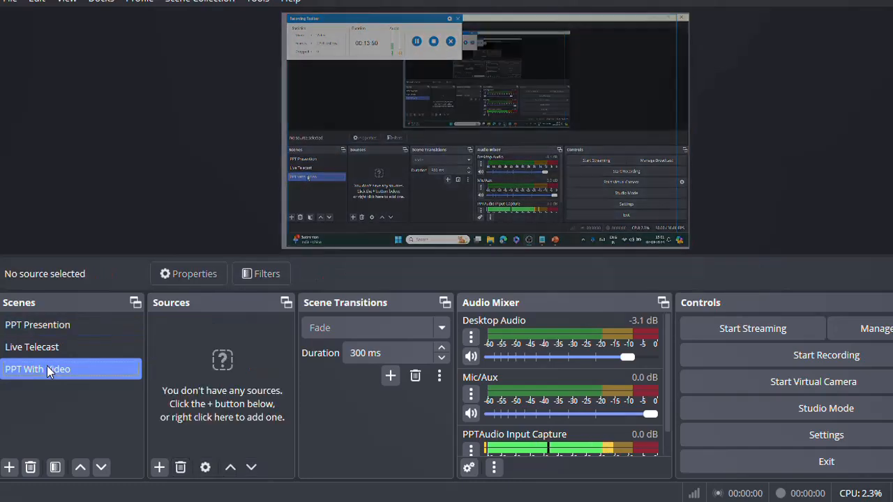
pyautogui.click(159, 469)
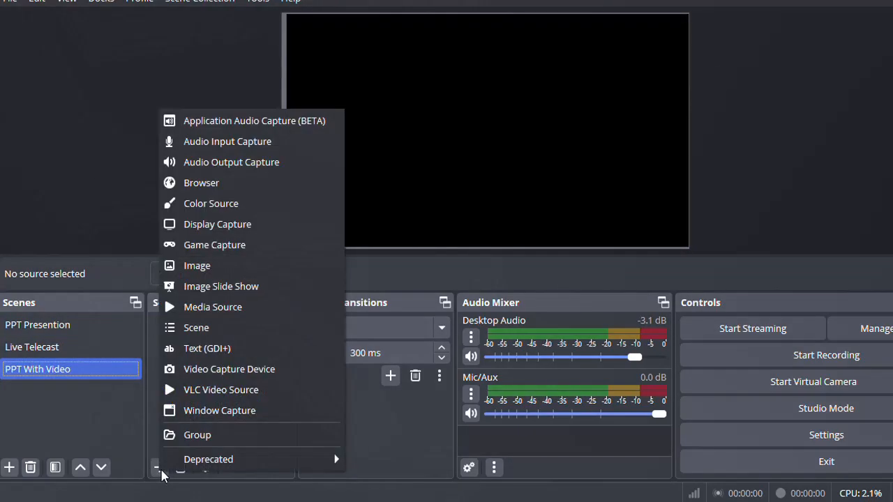
pyautogui.click(220, 143)
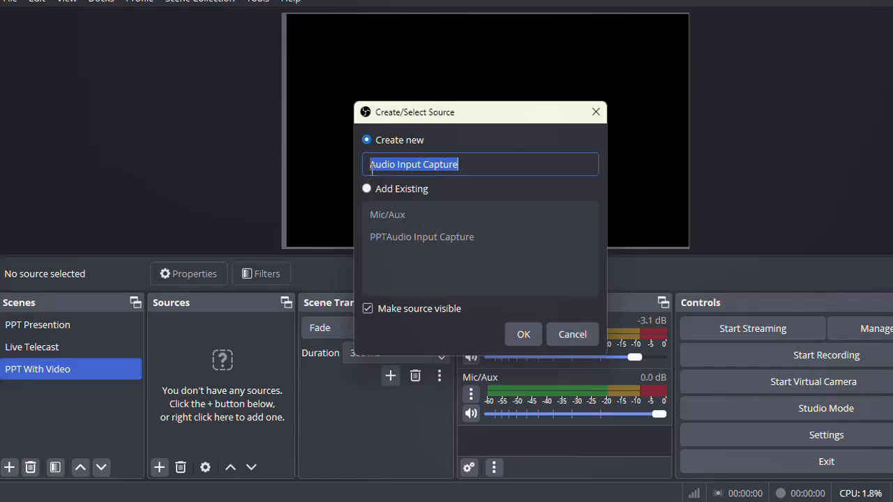
pyautogui.click(367, 164)
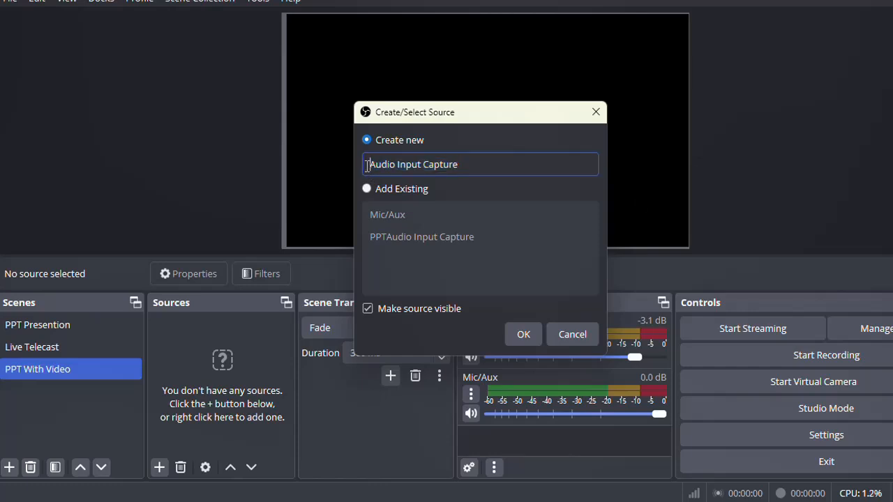
pyautogui.write('PPT')
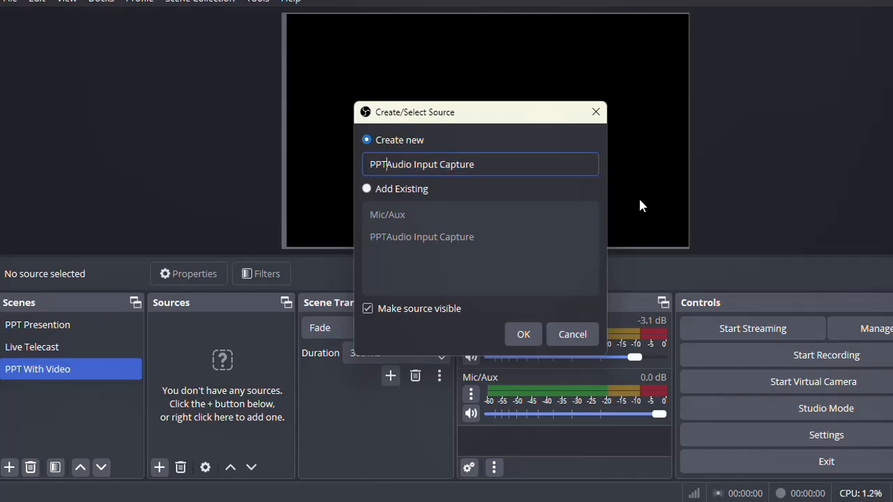
pyautogui.write('V')
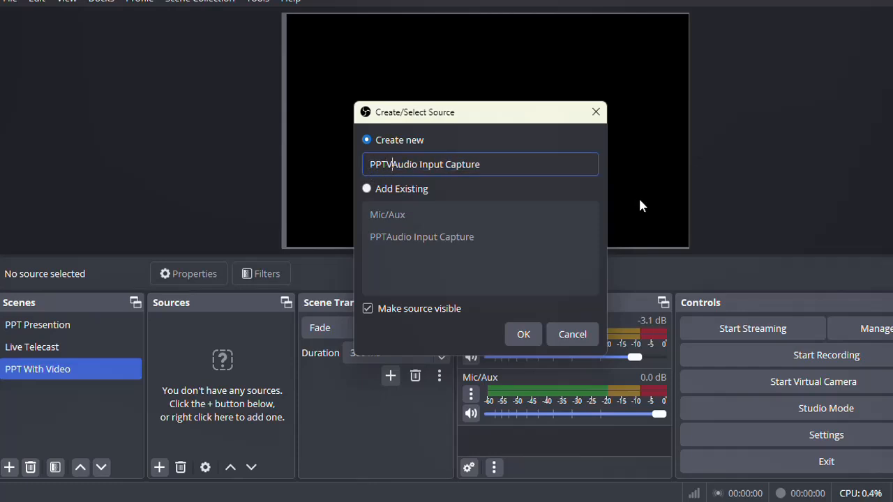
pyautogui.click(524, 335)
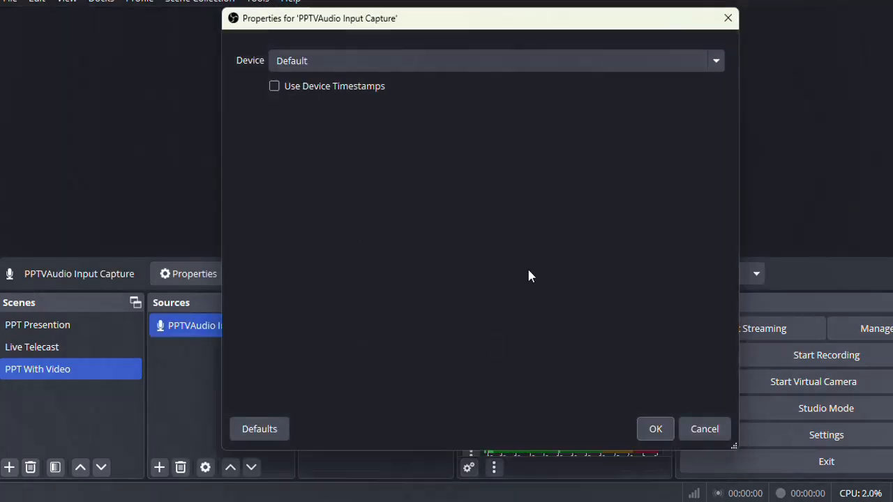
pyautogui.click(646, 428)
# - Add a Display Capture source named "PPTV-Display Capture" with the Automatic capture method and the 1366x768 primary monitor
pyautogui.click(160, 469)
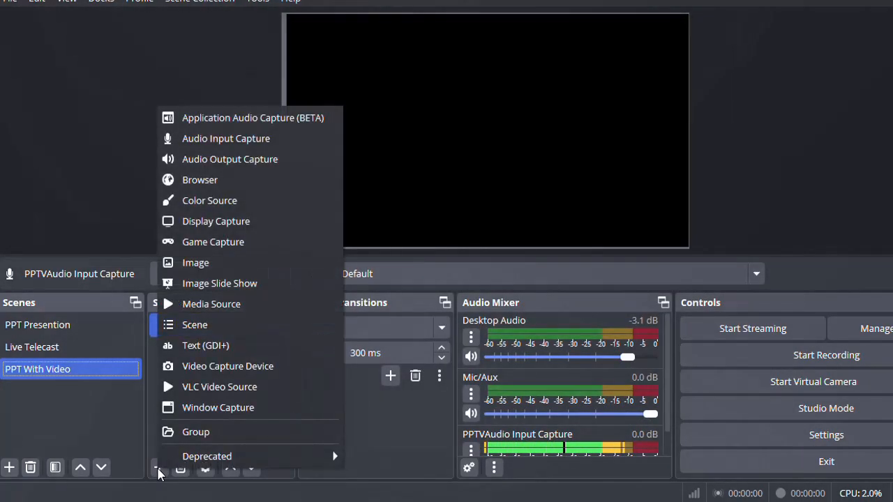
pyautogui.click(197, 222)
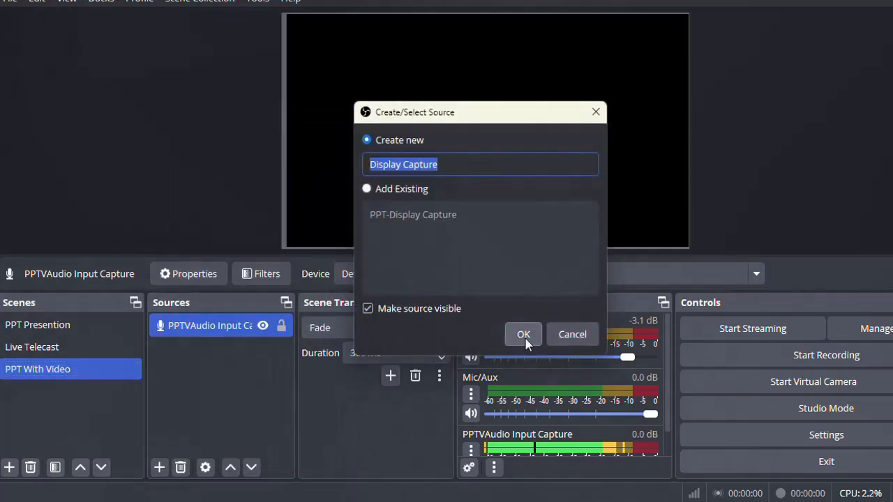
pyautogui.click(372, 167)
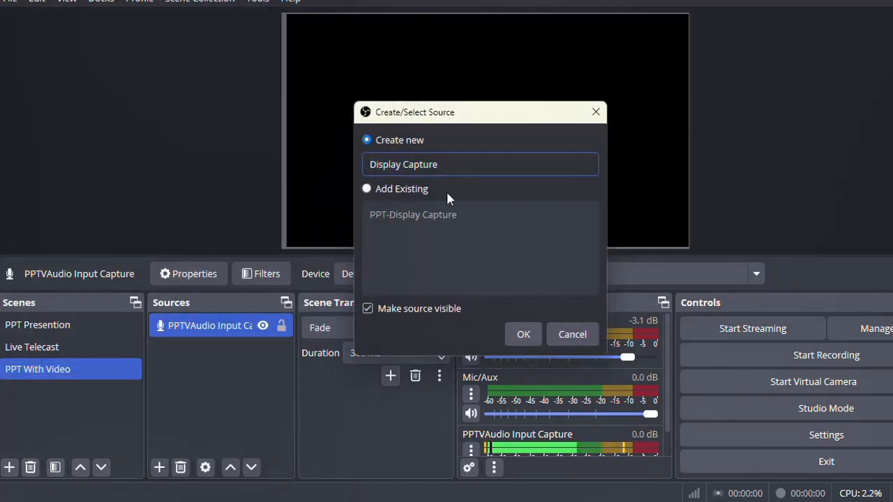
pyautogui.write('PPTV-')
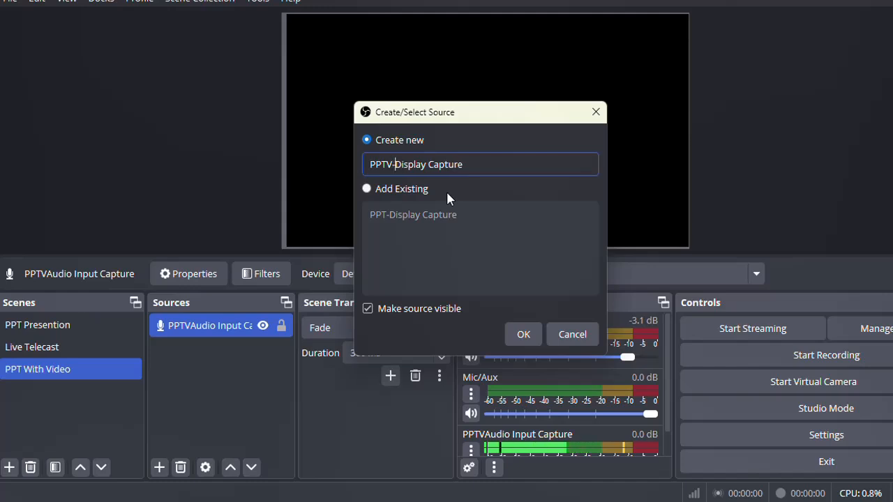
pyautogui.click(525, 335)
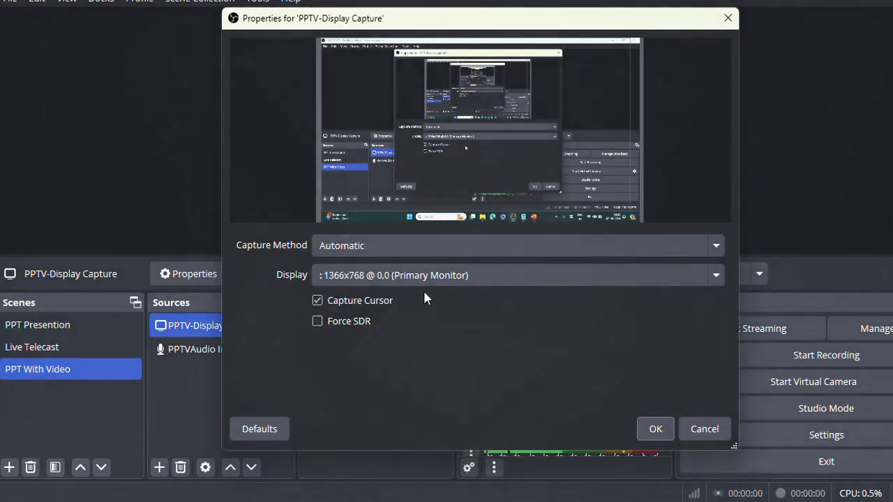
pyautogui.click(399, 247)
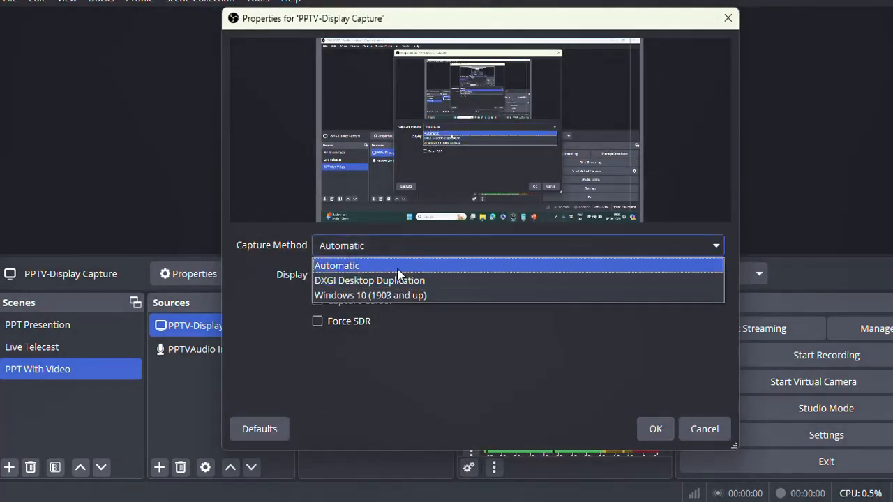
pyautogui.click(398, 268)
pyautogui.click(398, 275)
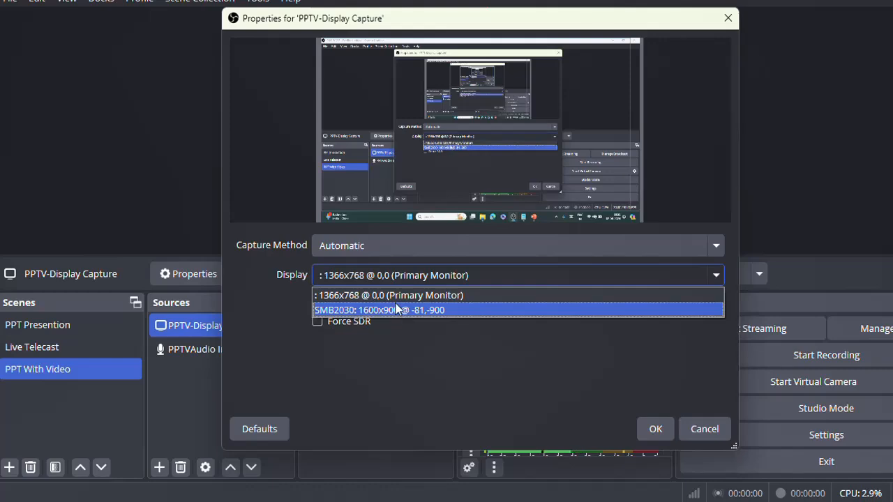
pyautogui.click(397, 297)
pyautogui.click(651, 427)
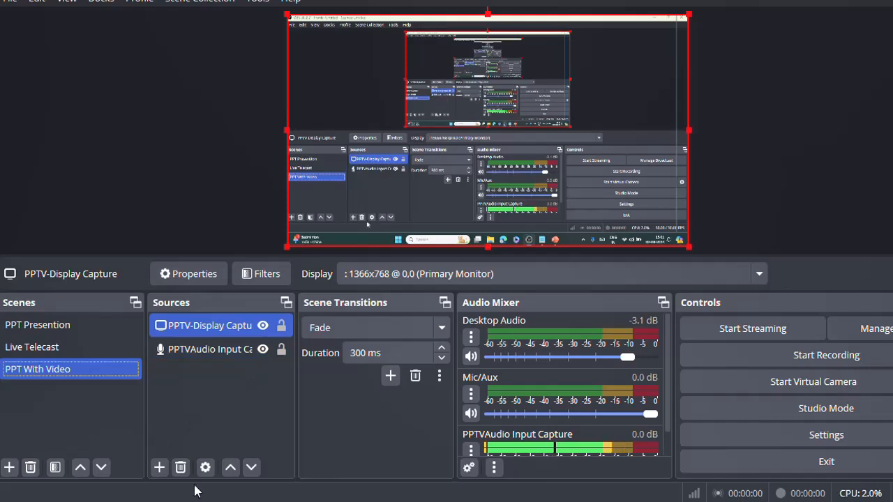
# - Add a Window Capture source named "PPTV-Window Capture" that captures the window "[ActivePresenter.exe]: Recording Toolbar"
pyautogui.click(159, 468)
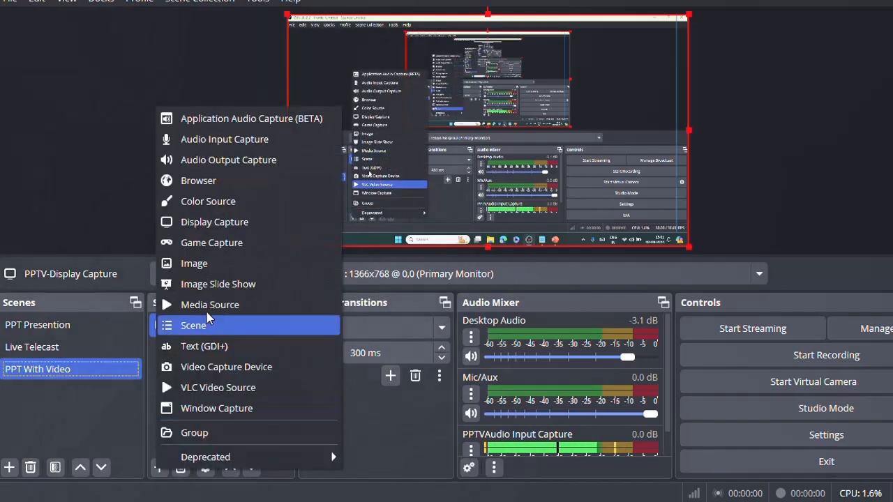
pyautogui.click(215, 409)
pyautogui.click(371, 167)
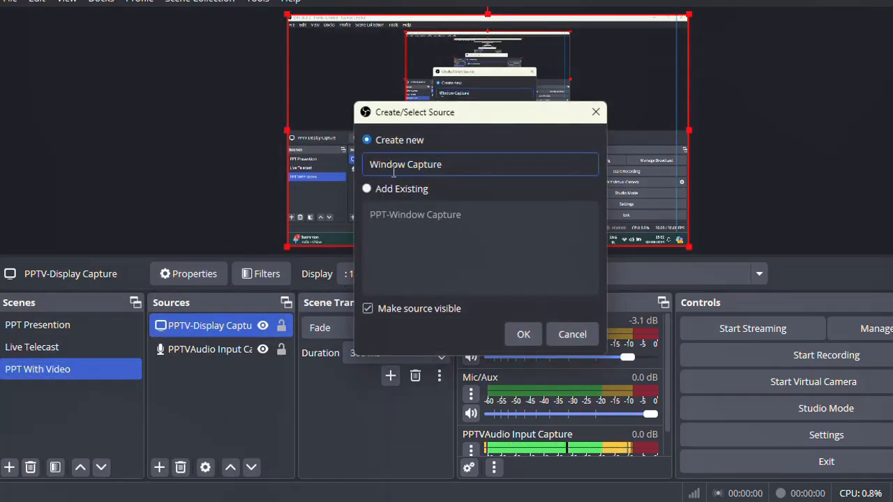
pyautogui.write('PPTV-')
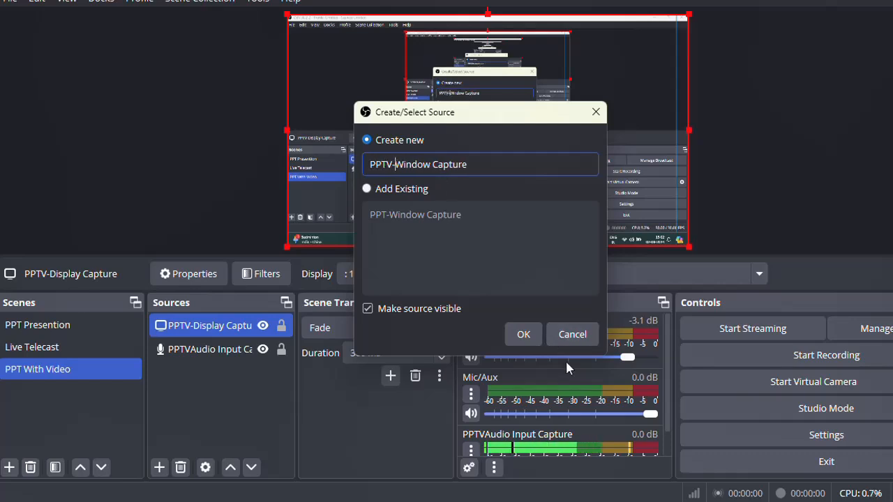
pyautogui.click(524, 334)
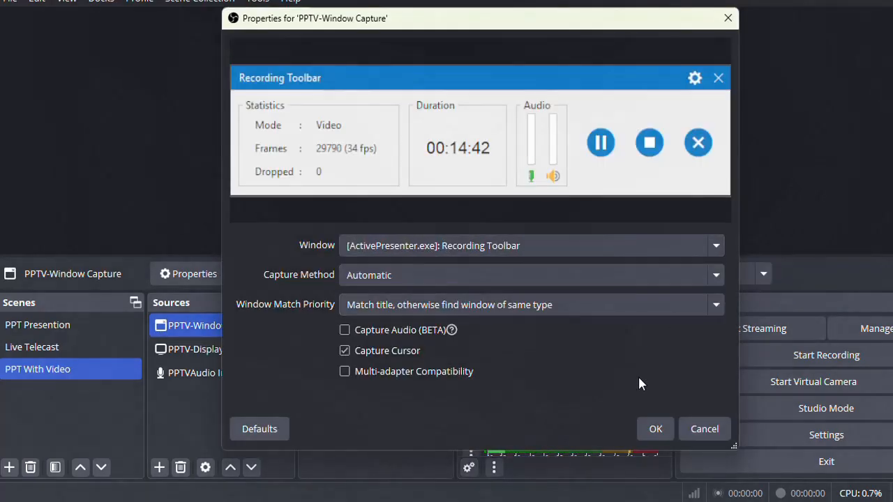
pyautogui.click(438, 256)
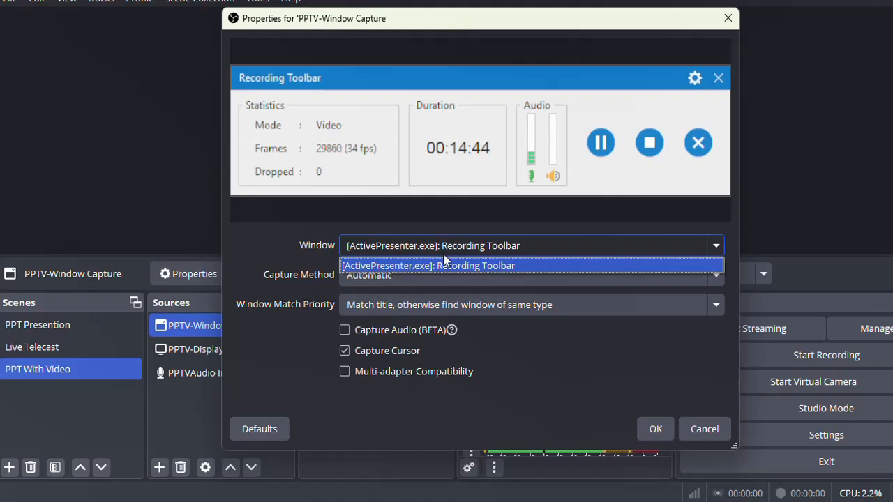
pyautogui.click(461, 261)
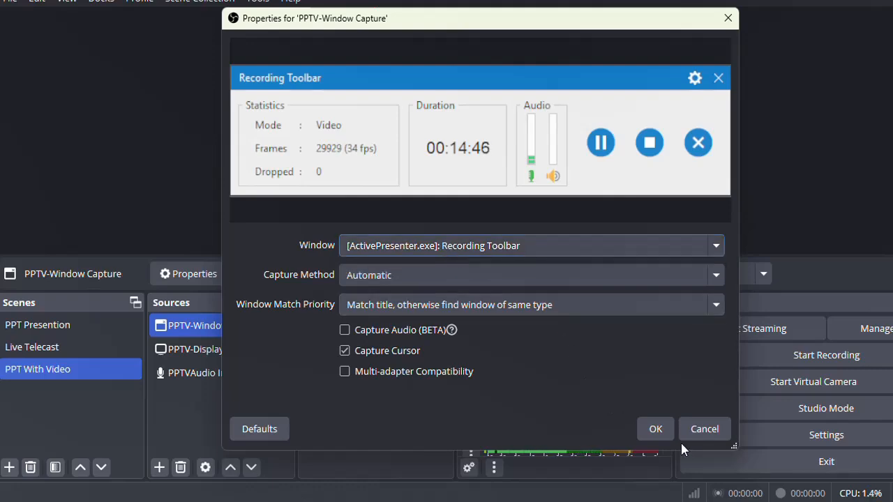
pyautogui.click(654, 428)
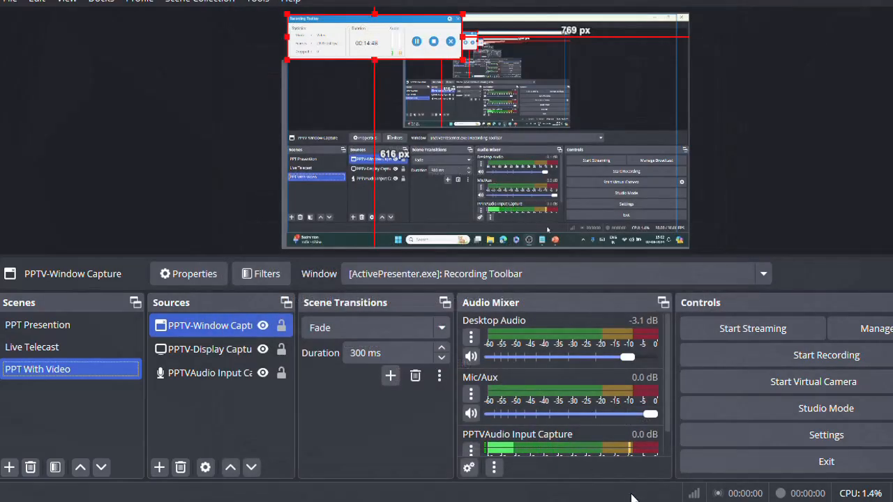
# - Bring the Notepad window forward and change PPTV-Window Capture to capture "[Notepad.exe]: *1-- Scenes - Notepad"
pyautogui.hotkey('alt', 'Tab')
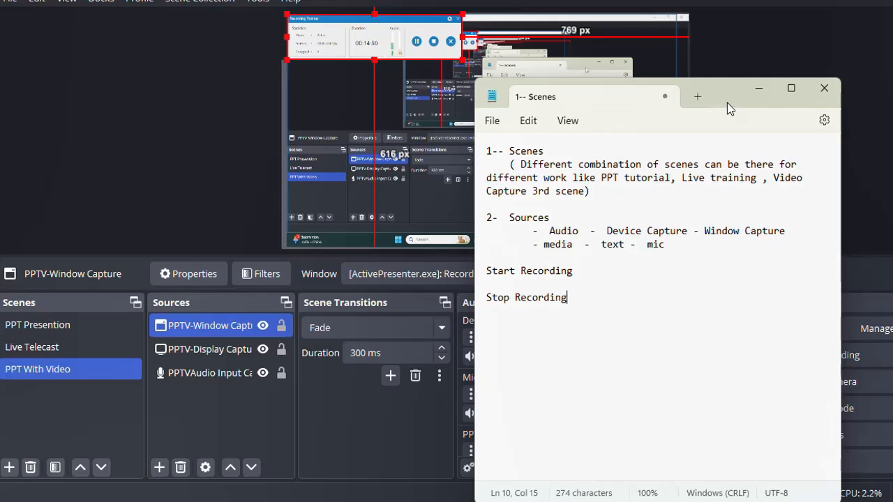
pyautogui.moveTo(727, 103); pyautogui.dragTo(645, 0)
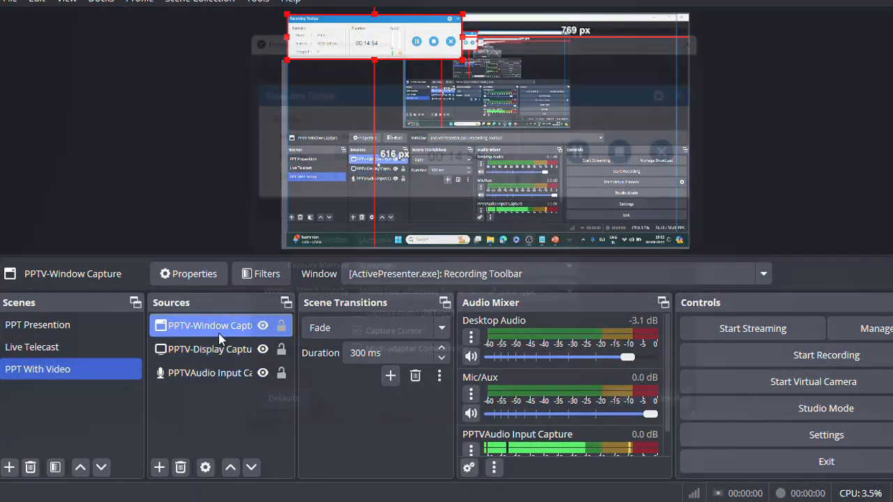
pyautogui.doubleClick(218, 332)
pyautogui.click(484, 246)
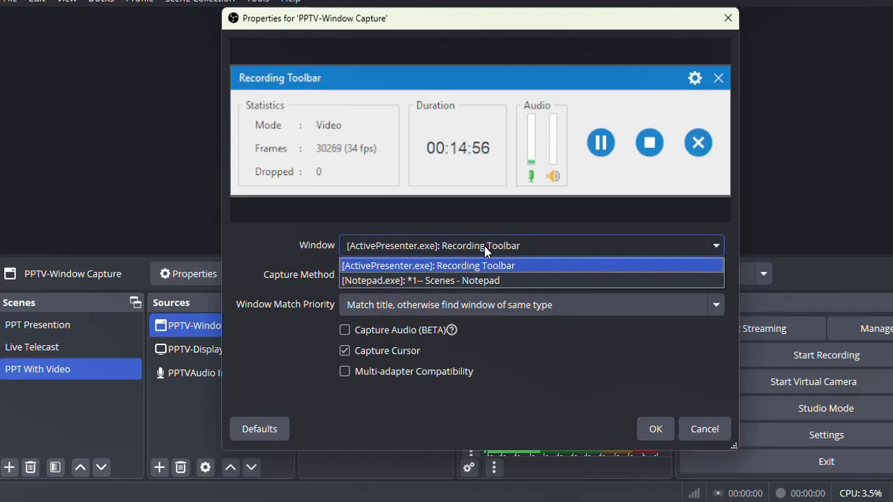
pyautogui.click(489, 280)
pyautogui.click(488, 251)
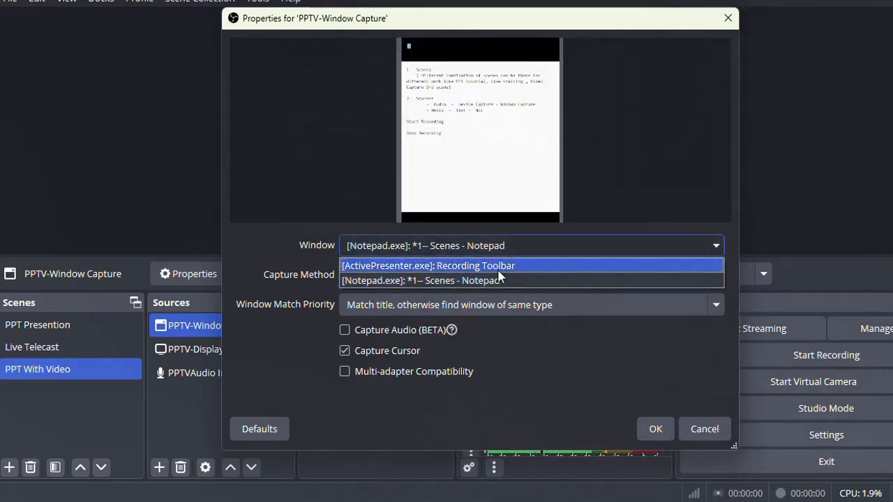
pyautogui.click(498, 279)
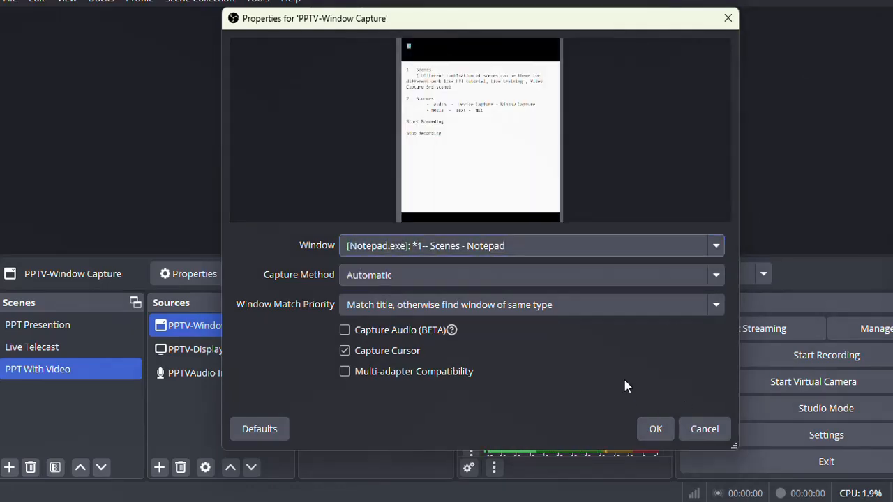
pyautogui.click(655, 430)
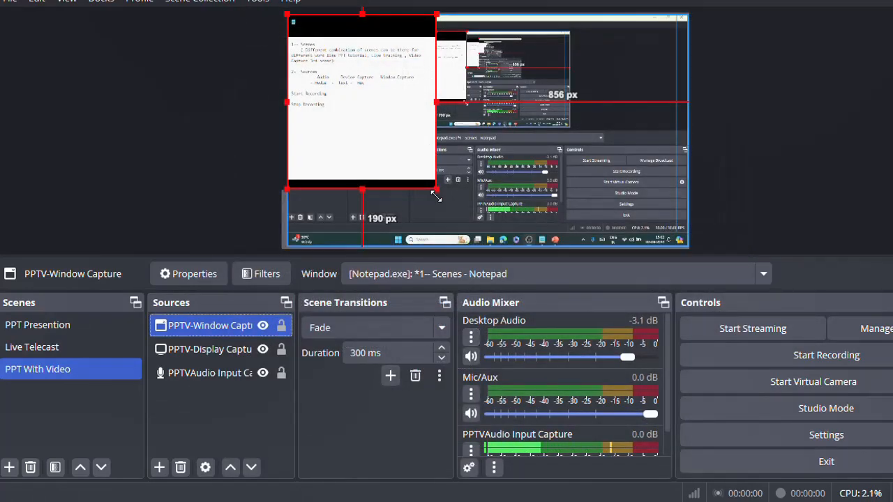
# - Enlarge the Notepad capture over most of the canvas, about 83 px from its left edge and 142 px from its right, hiding the black title strip
pyautogui.moveTo(436, 189); pyautogui.dragTo(483, 164)
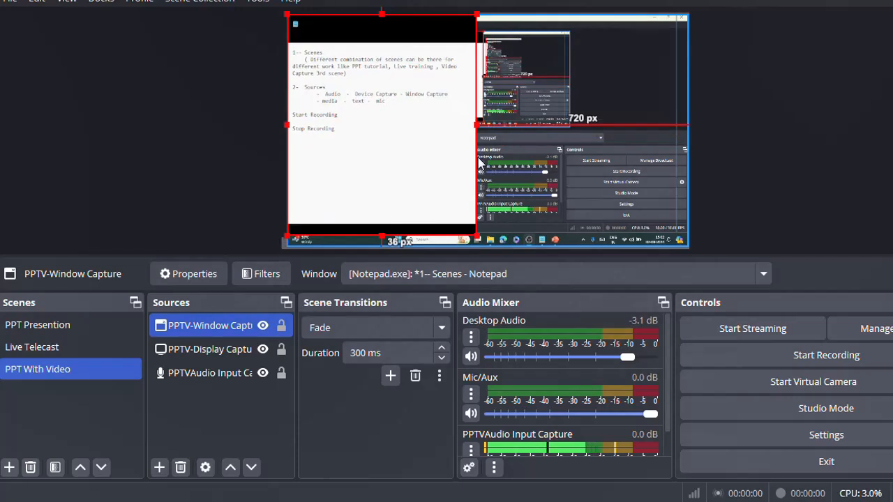
pyautogui.moveTo(477, 129); pyautogui.dragTo(669, 126)
pyautogui.moveTo(479, 15); pyautogui.dragTo(483, 69)
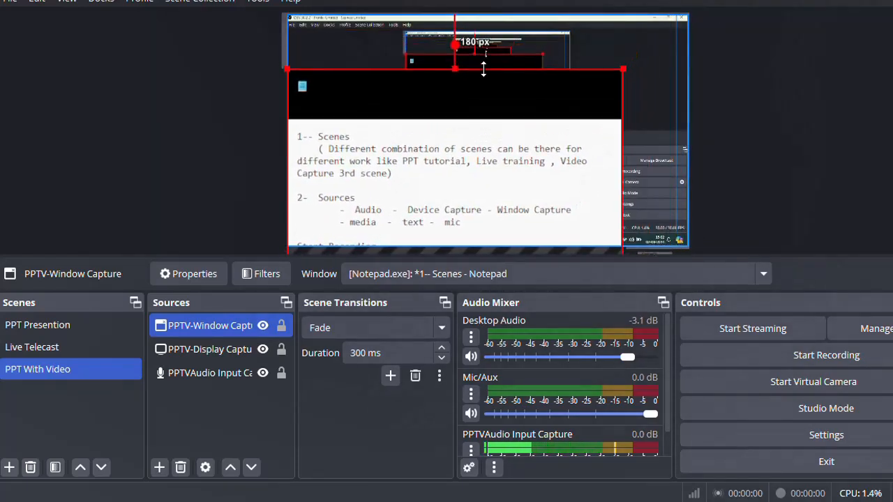
pyautogui.moveTo(479, 144); pyautogui.dragTo(491, 53)
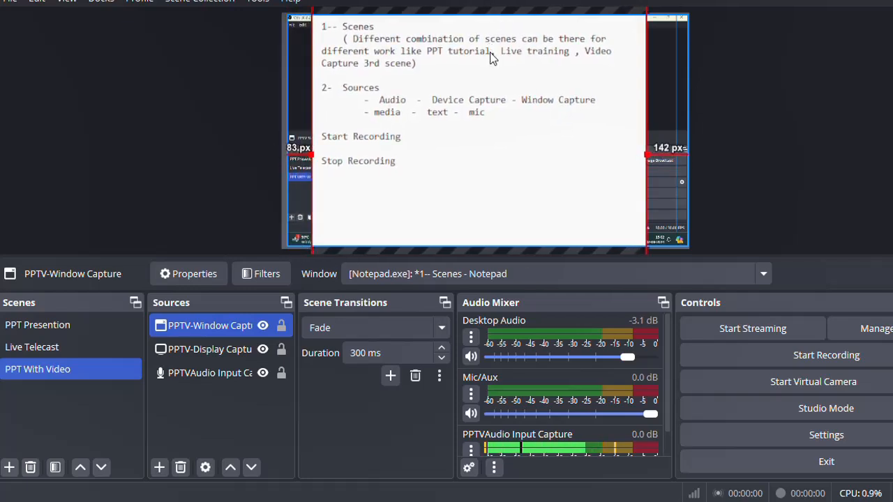
pyautogui.click(768, 148)
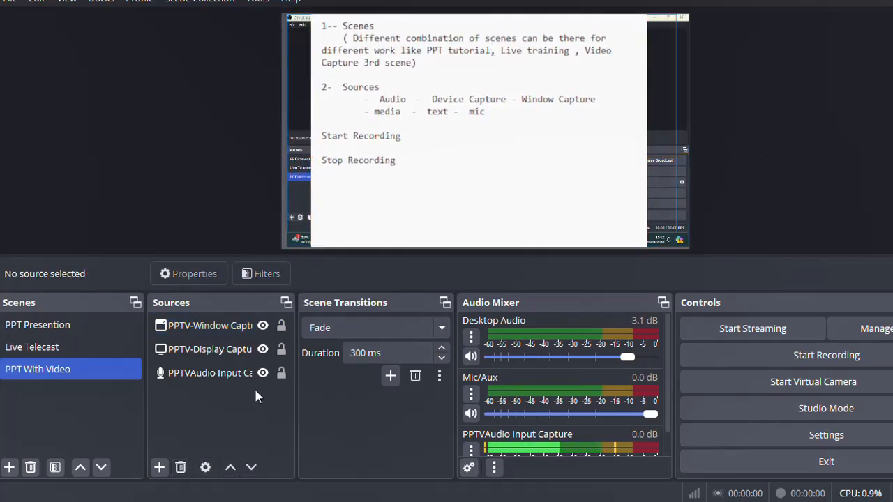
# - Toggle the visibility of PPTV-Display Capture and PPTV-Window Capture to compare the preview, leaving the display capture hidden
pyautogui.click(263, 349)
pyautogui.click(263, 349)
pyautogui.click(263, 326)
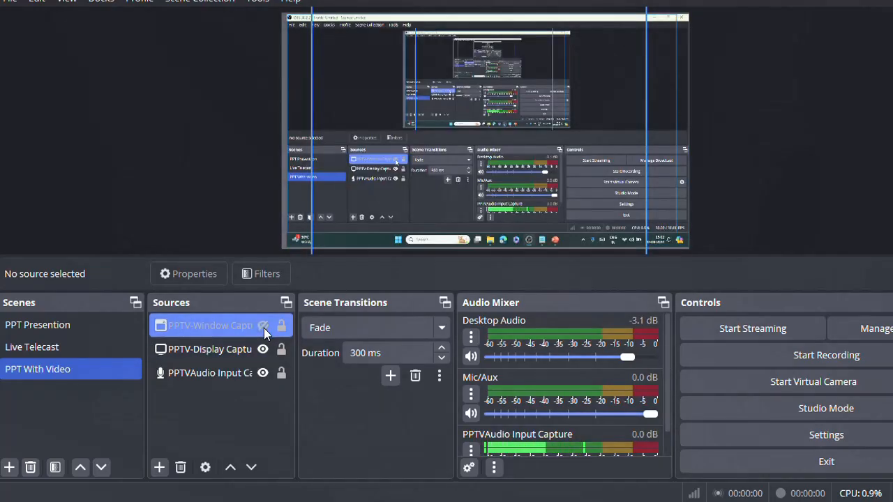
pyautogui.click(263, 326)
pyautogui.click(265, 348)
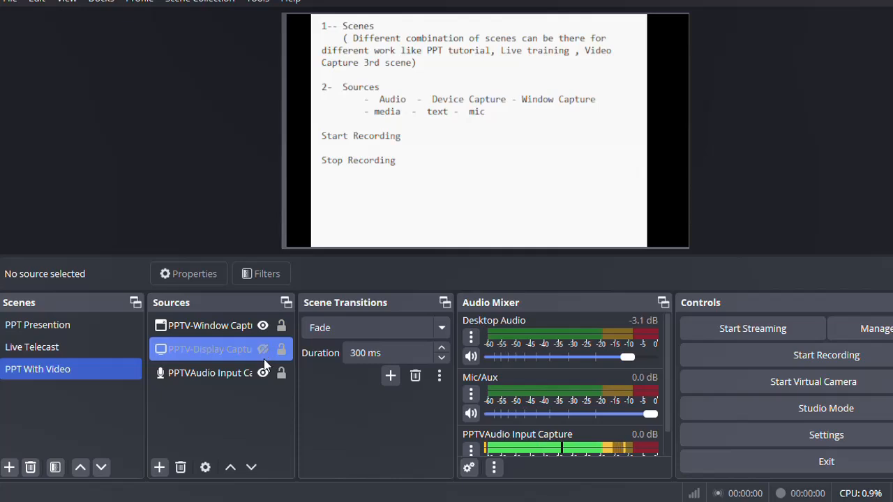
pyautogui.click(263, 351)
pyautogui.click(263, 352)
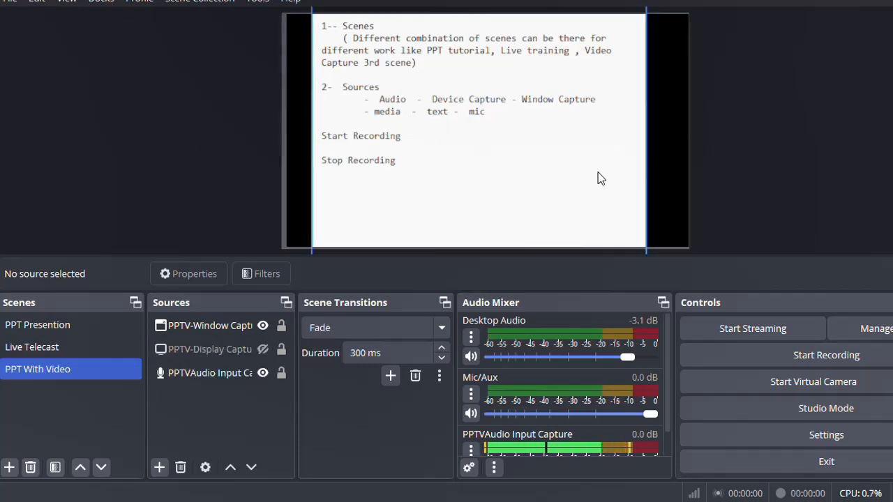
# - Shift the Notepad capture to about 70 px from the canvas's left edge and 155 px from its right, and show PPTV-Display Capture again
pyautogui.click(591, 154)
pyautogui.moveTo(518, 96); pyautogui.dragTo(514, 115)
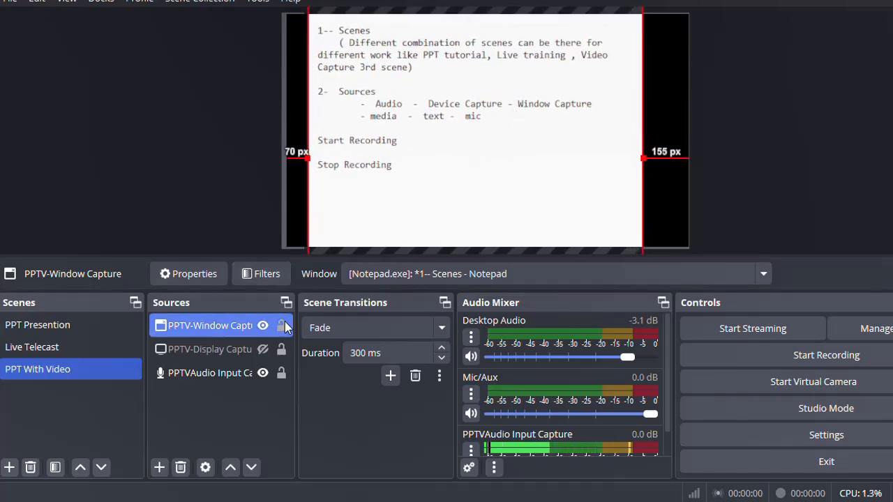
pyautogui.click(263, 349)
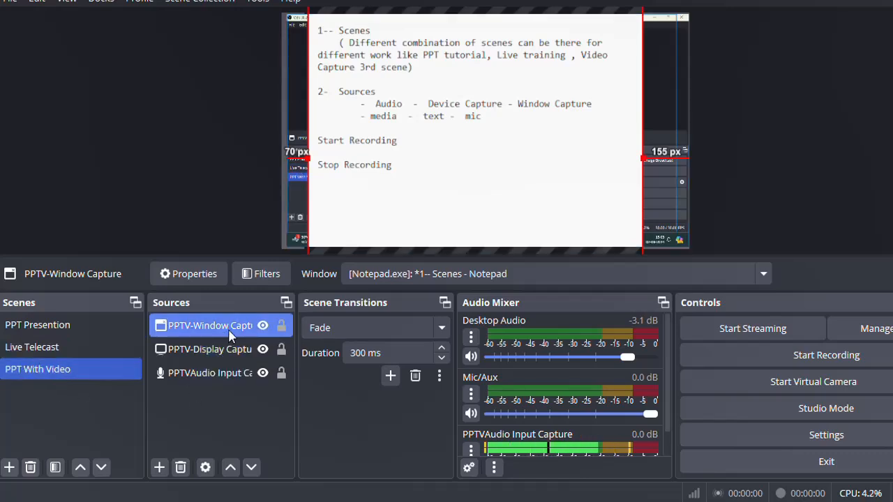
# - Create a Media Source named "PPTV-Media Source" in the PPT With Video scene
pyautogui.click(159, 467)
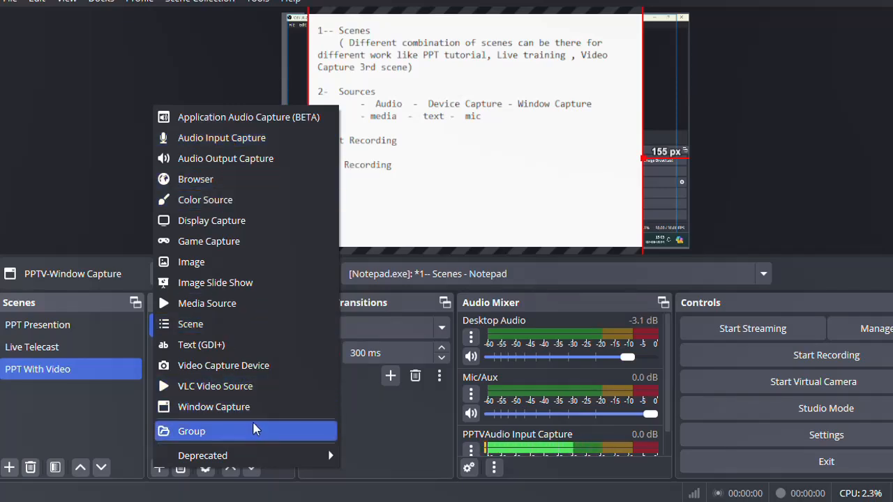
pyautogui.click(107, 153)
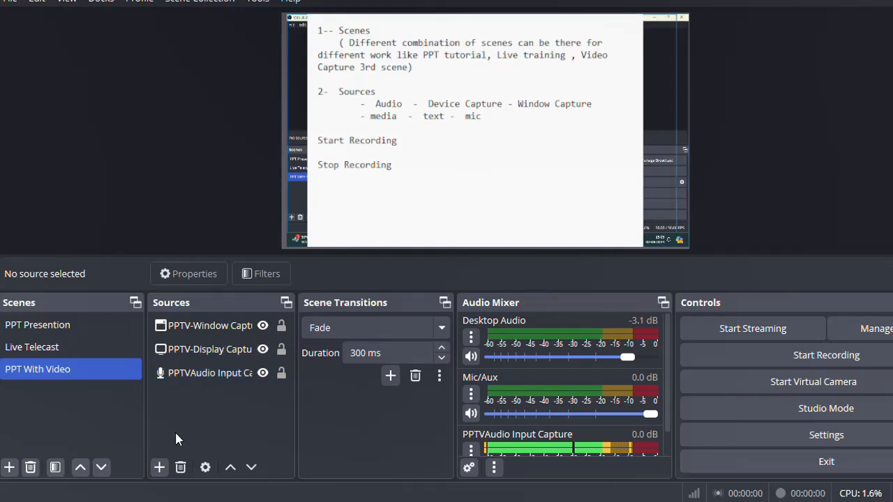
pyautogui.click(159, 467)
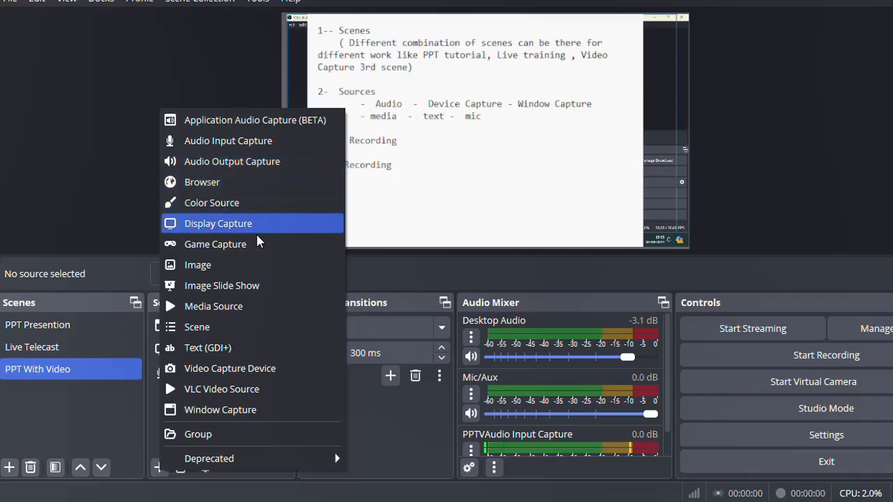
pyautogui.click(234, 308)
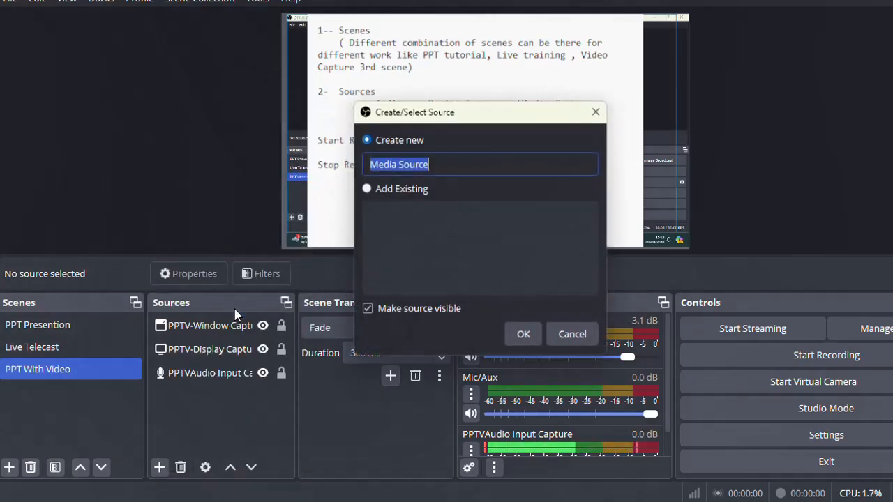
pyautogui.press('Left')
pyautogui.press('Left')
pyautogui.press('Left')
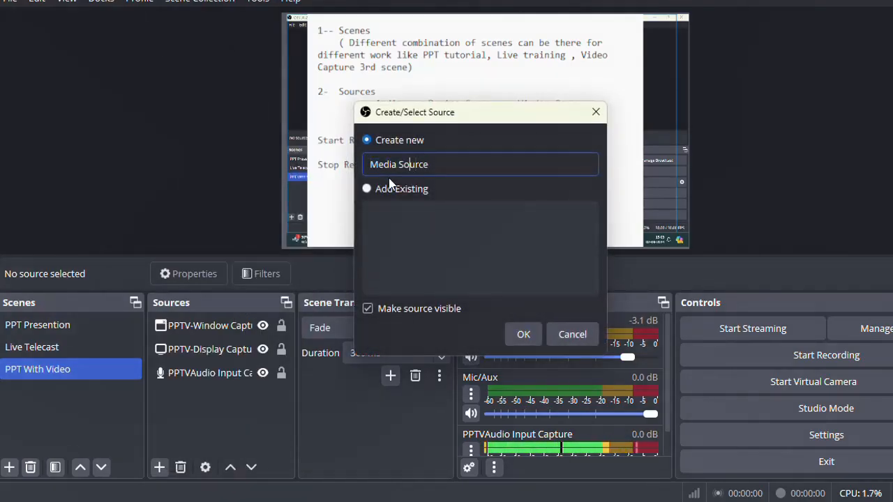
pyautogui.write('PPT')
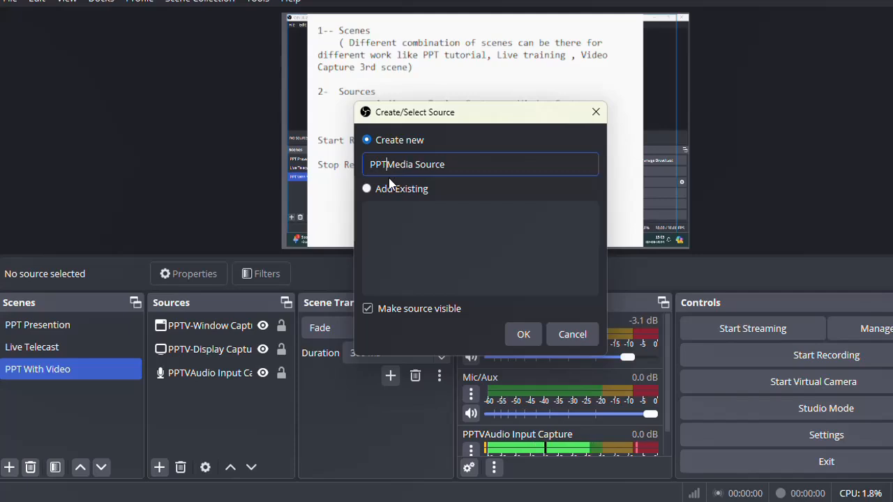
pyautogui.write('V-')
pyautogui.click(524, 336)
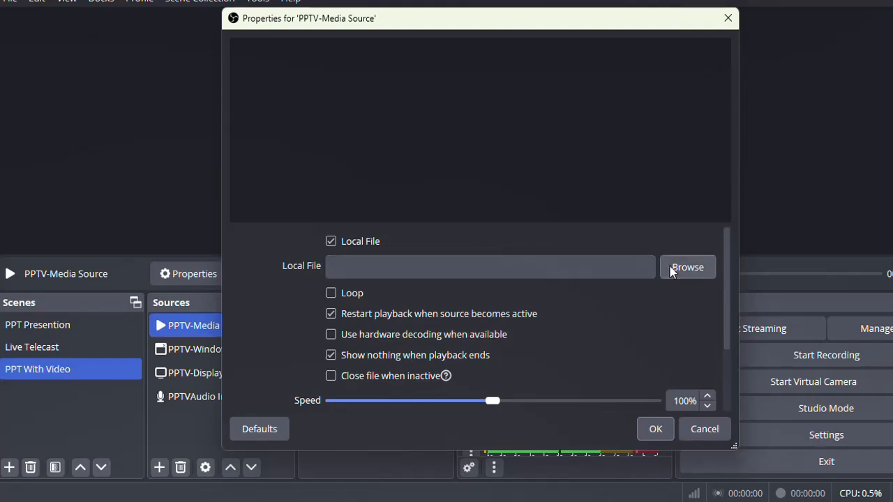
# - Look through the local file chooser, accept PPTV-Media Source without a file, and hide the source
pyautogui.click(674, 268)
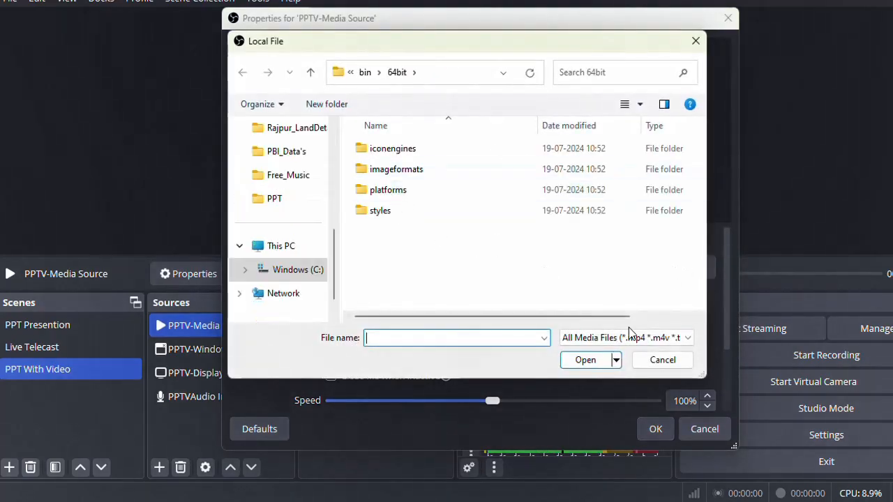
pyautogui.click(658, 362)
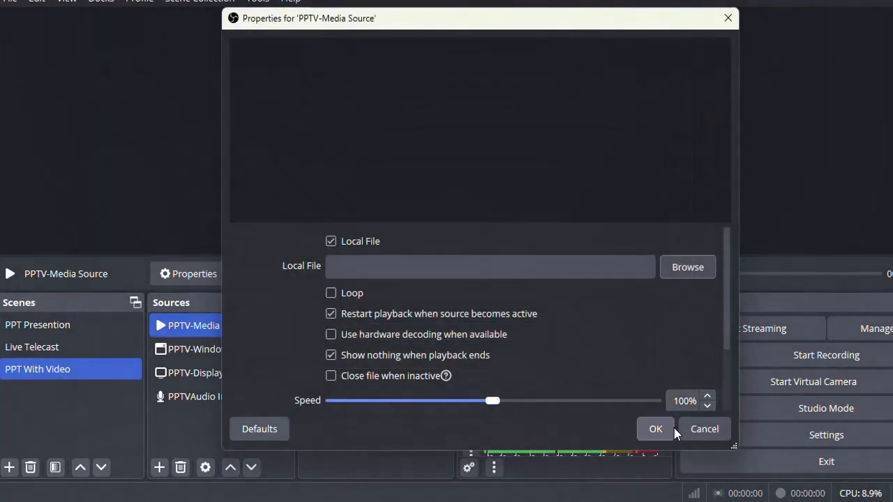
pyautogui.click(656, 430)
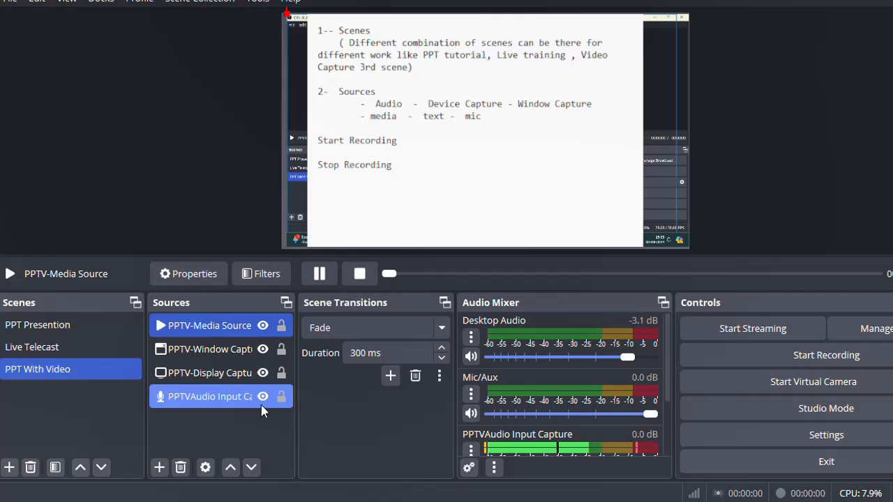
pyautogui.click(263, 325)
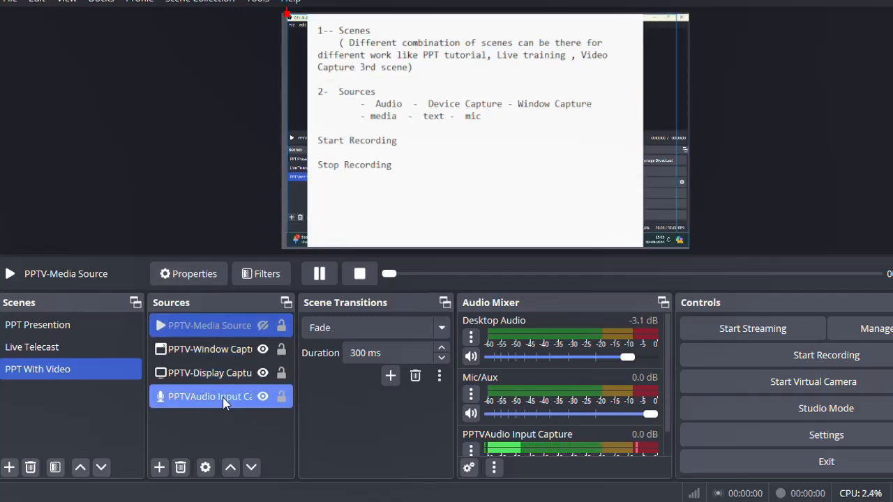
# - Create a Video Capture Device source named "PPTV-Video Capture Device" in the PPT With Video scene
pyautogui.click(159, 468)
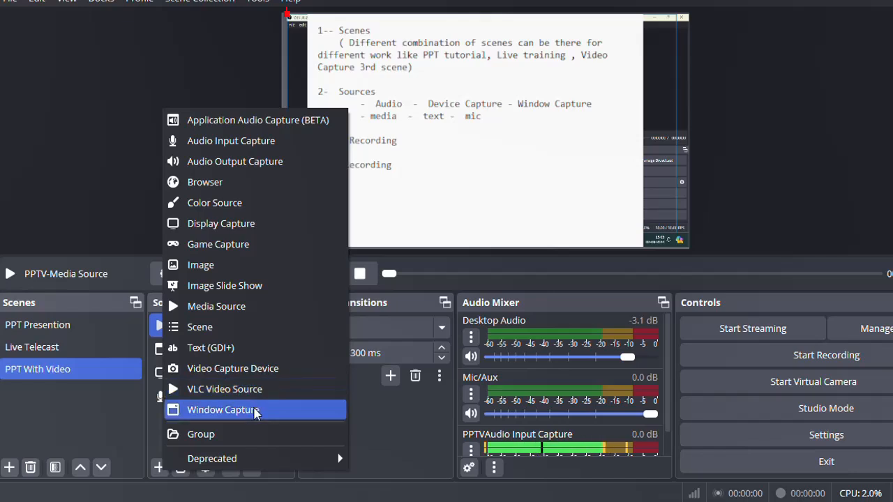
pyautogui.click(258, 374)
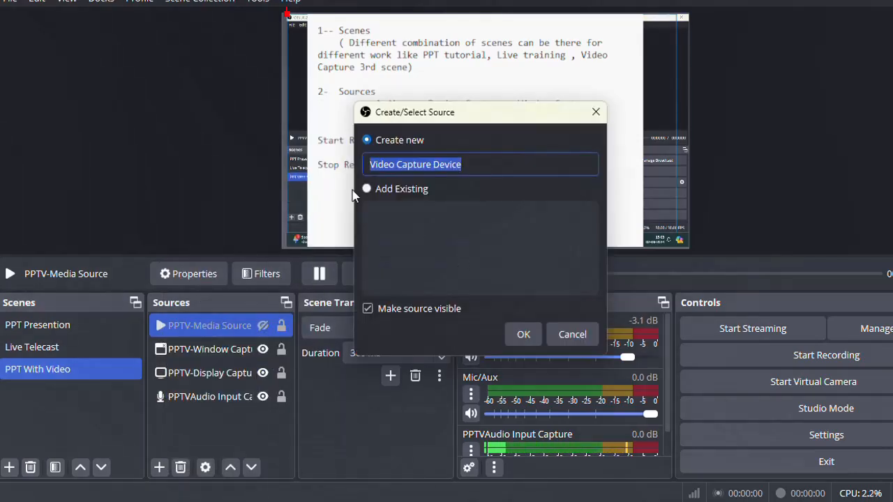
pyautogui.click(371, 165)
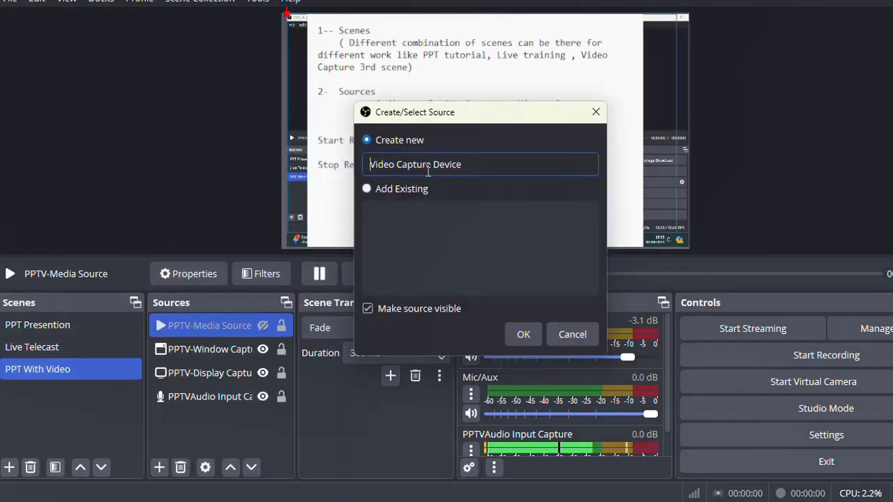
pyautogui.write('PPTV-')
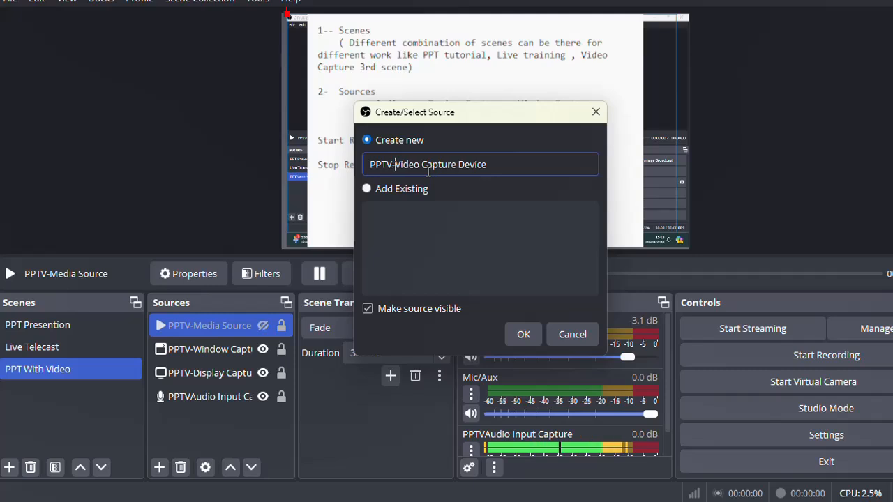
pyautogui.click(528, 333)
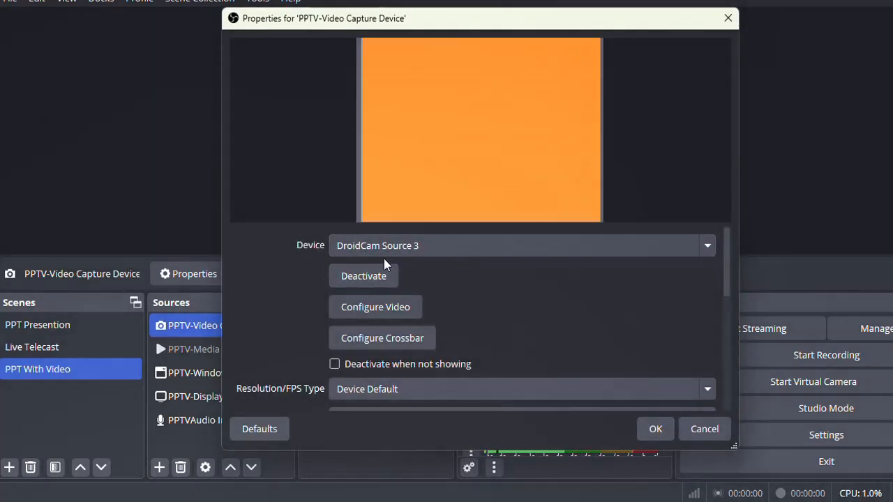
# - Try DroidCam Source 2 and HP Wide Vision HD Camera as the device for PPTV-Video Capture Device
pyautogui.click(384, 248)
pyautogui.click(398, 277)
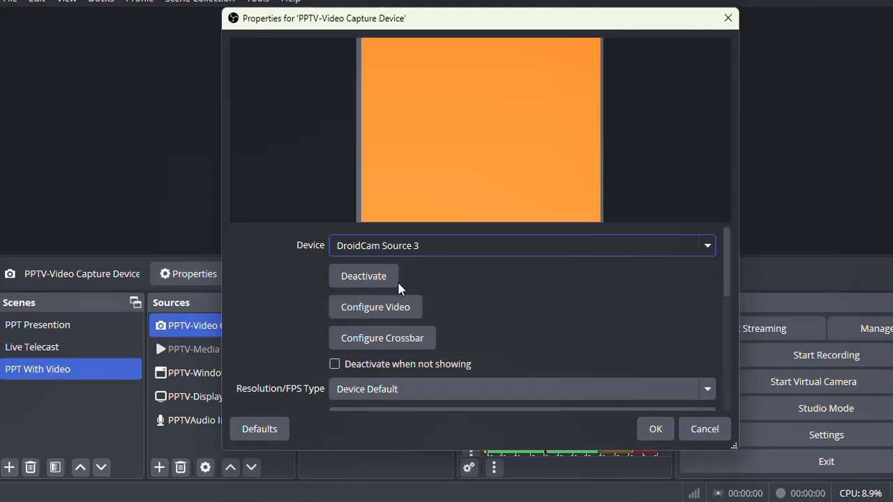
pyautogui.click(399, 248)
pyautogui.click(399, 295)
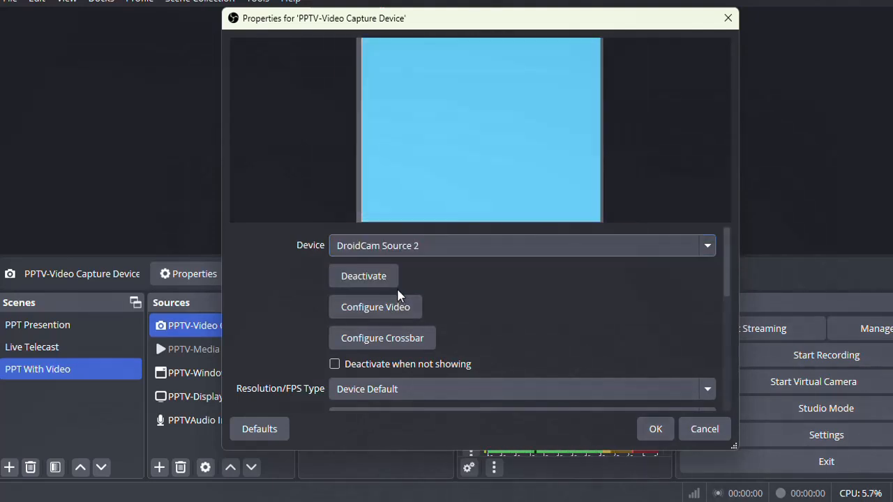
pyautogui.click(427, 255)
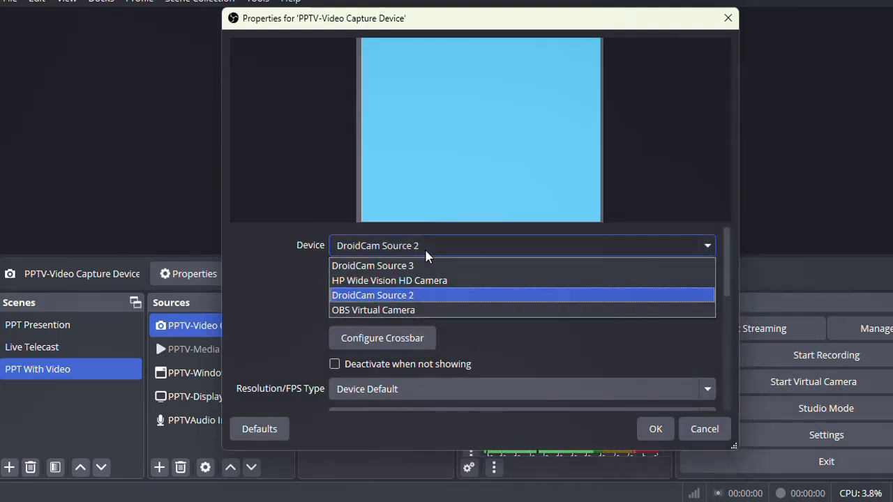
pyautogui.click(426, 250)
pyautogui.click(426, 249)
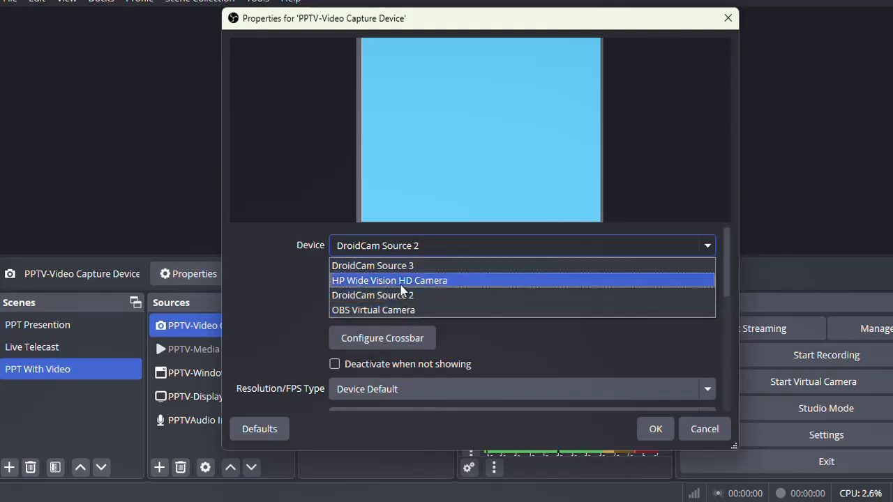
pyautogui.click(400, 280)
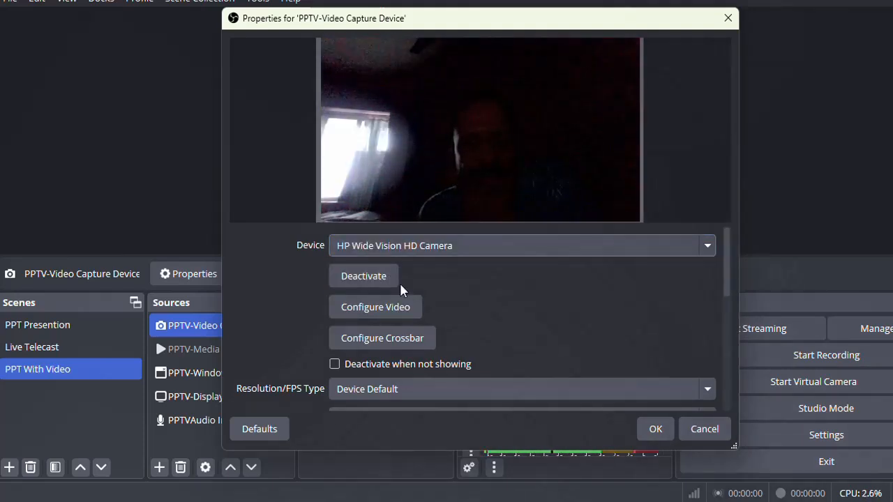
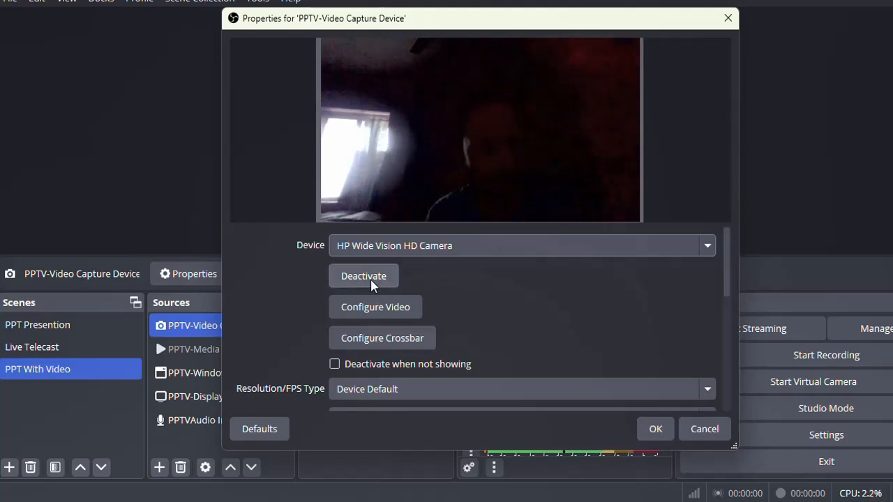
# - Try OBS Virtual Camera and DroidCam Source 3 as the capture device
pyautogui.click(378, 256)
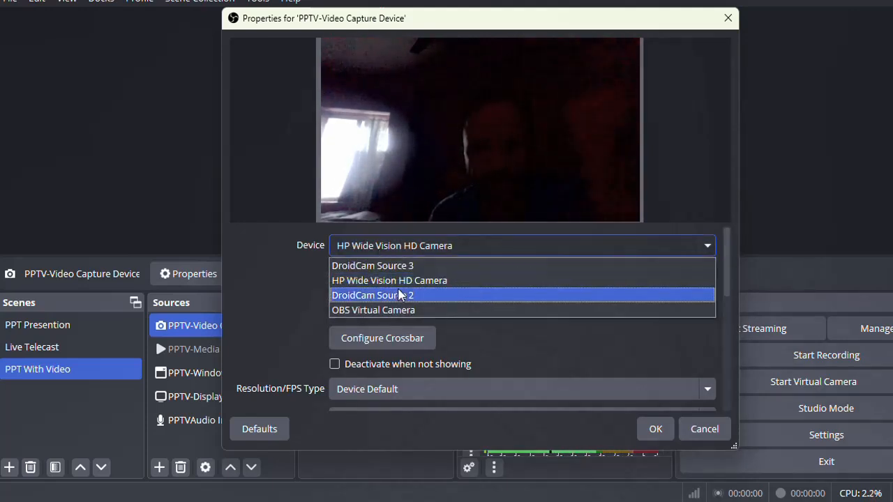
pyautogui.click(399, 310)
pyautogui.click(399, 254)
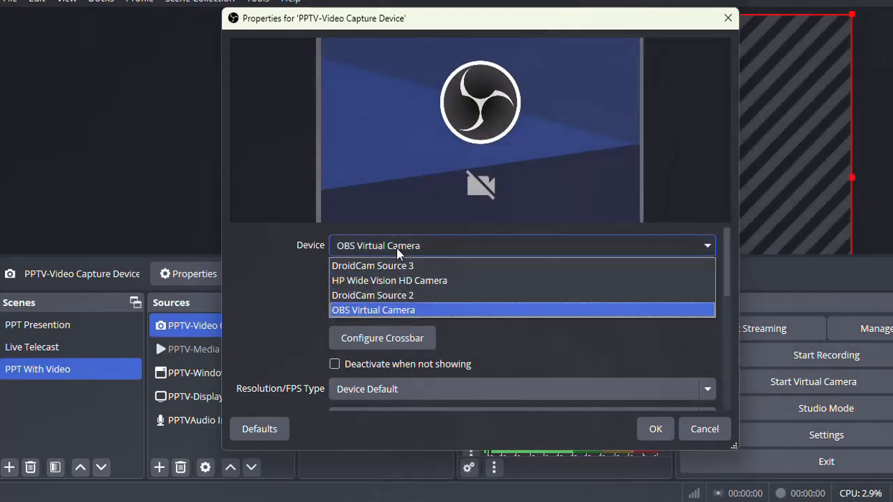
pyautogui.click(398, 263)
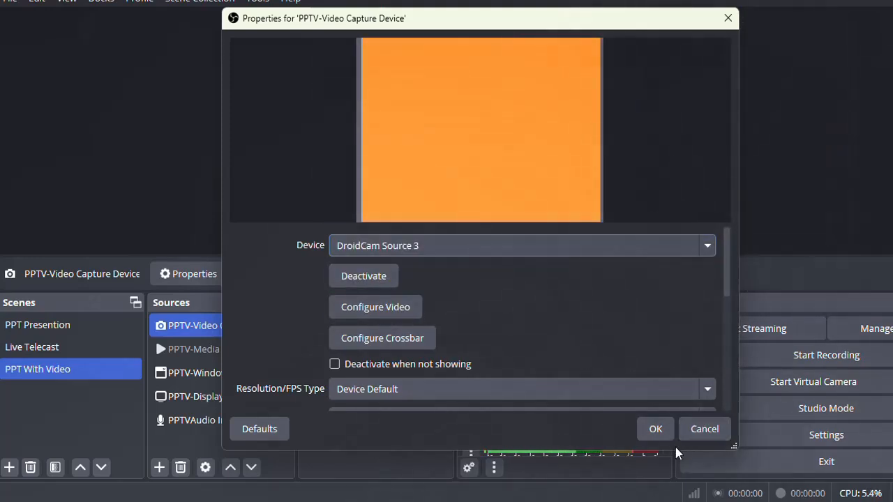
# - Set the capture device to HP Wide Vision HD Camera and accept the source properties
pyautogui.click(430, 247)
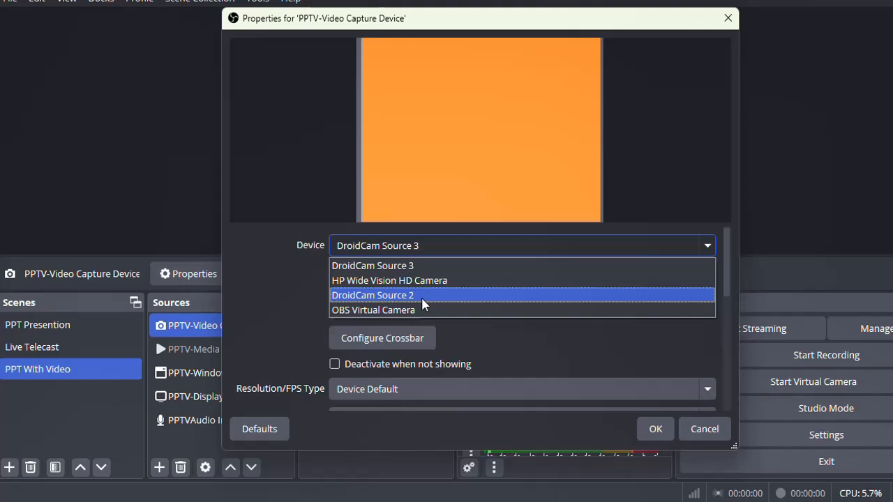
pyautogui.click(421, 281)
pyautogui.click(656, 430)
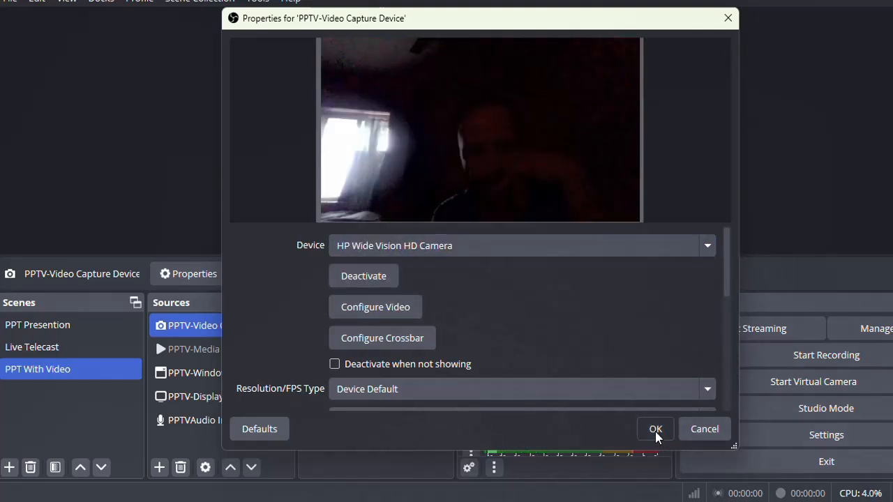
# - Shrink the camera feed in the canvas's upper-left corner, leaving about 958 px to its right and 539 px below it
pyautogui.click(261, 427)
pyautogui.click(390, 86)
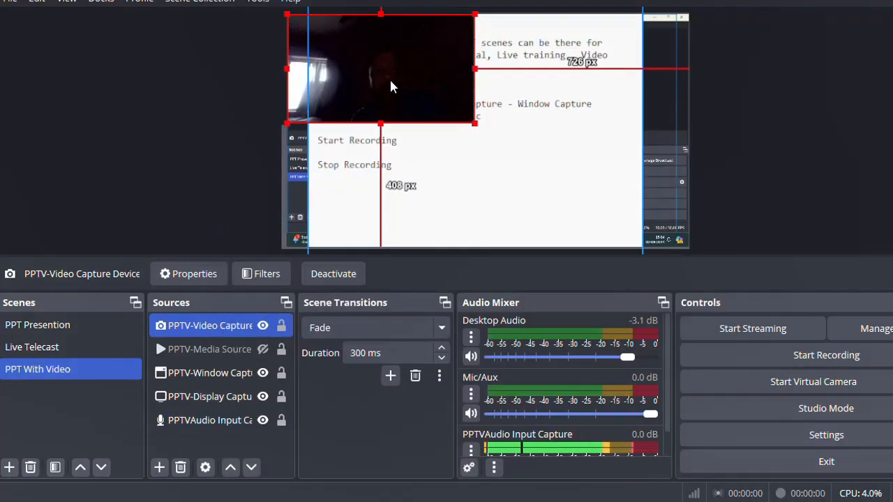
pyautogui.moveTo(477, 124); pyautogui.dragTo(407, 84)
# - Hide PPTV-Window Capture and move it to the end of the source order
pyautogui.click(393, 140)
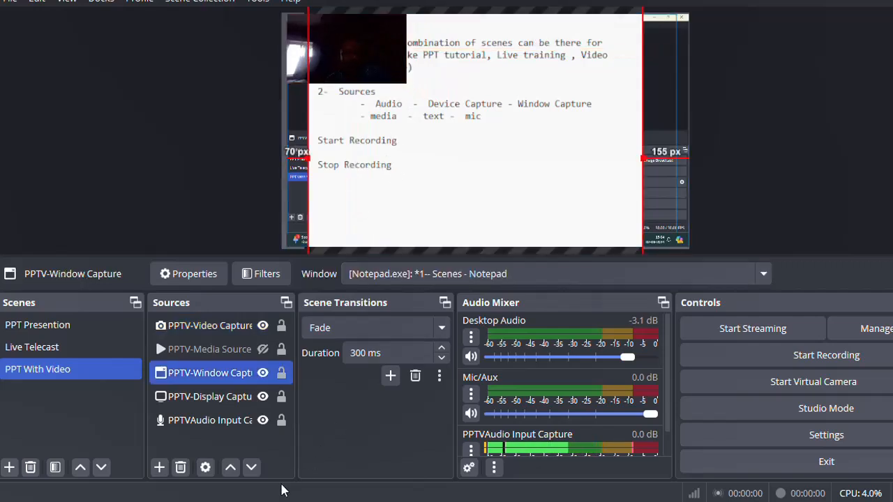
pyautogui.click(263, 374)
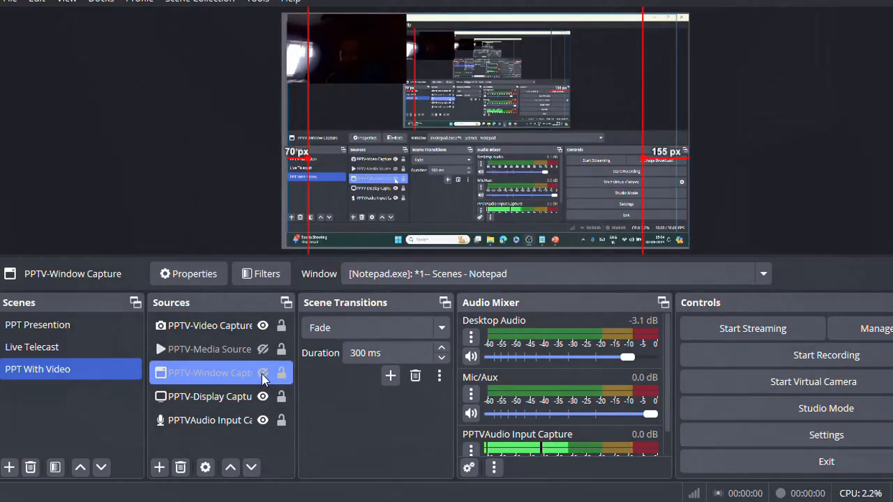
pyautogui.click(251, 467)
pyautogui.click(251, 468)
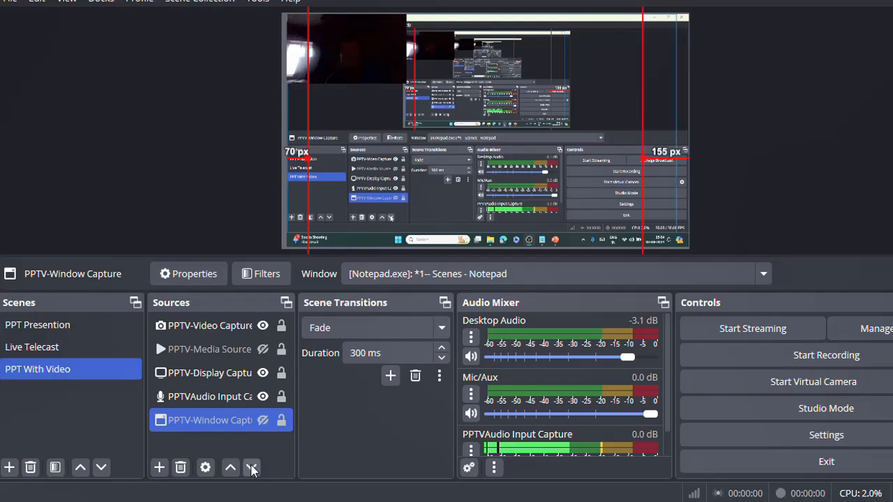
# - Move PPTVAudio Input Capture to the first place in the source order
pyautogui.click(221, 351)
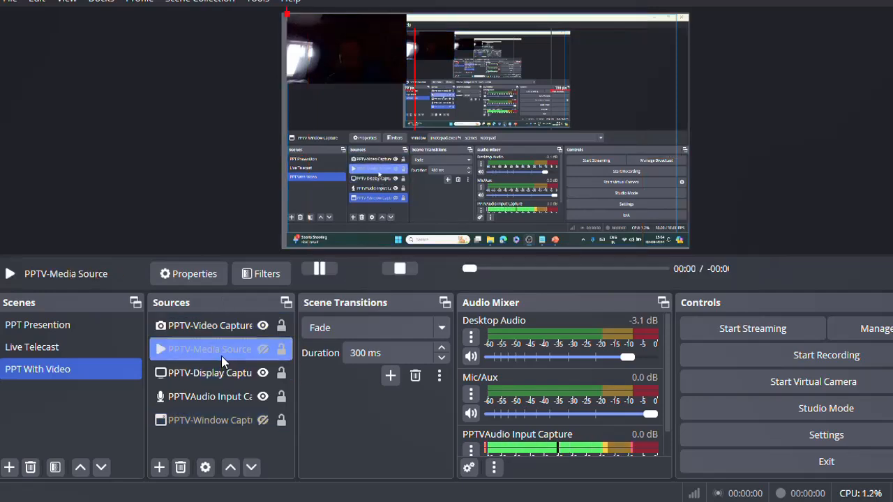
pyautogui.click(223, 404)
pyautogui.click(230, 469)
pyautogui.click(231, 468)
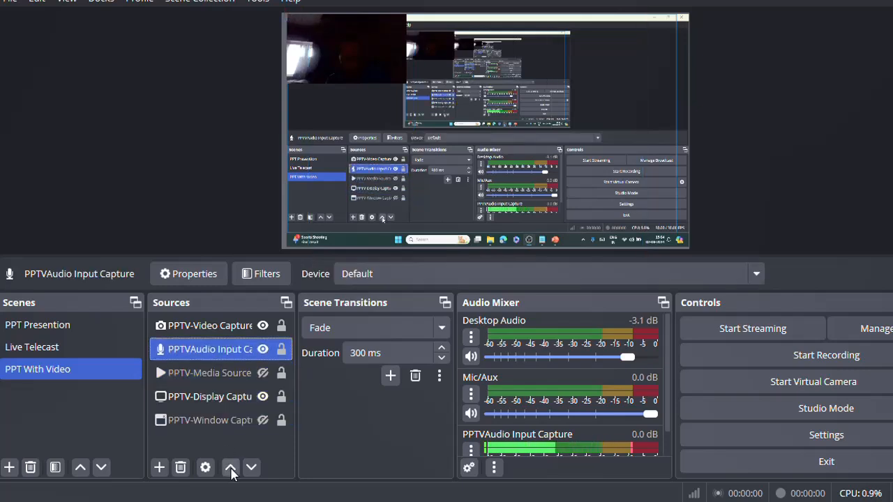
pyautogui.click(230, 469)
# - Move PPTV-Display Capture one place up, directly above PPTV-Media Source
pyautogui.click(195, 349)
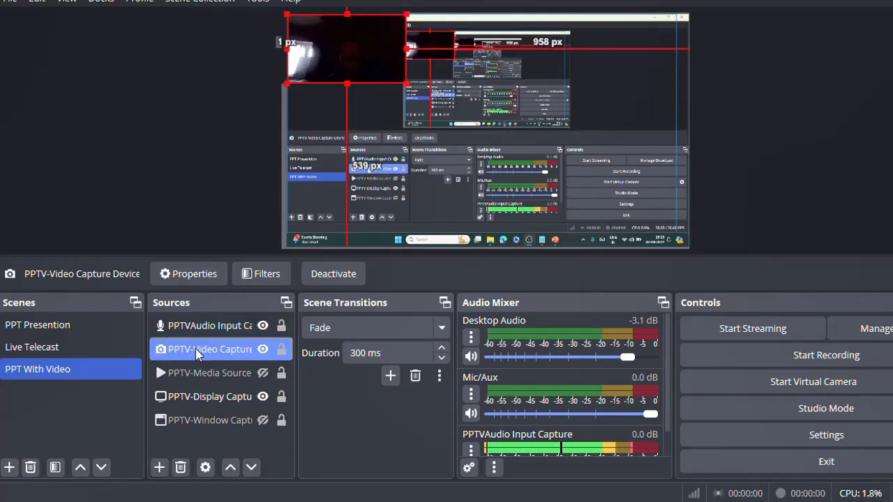
pyautogui.click(183, 398)
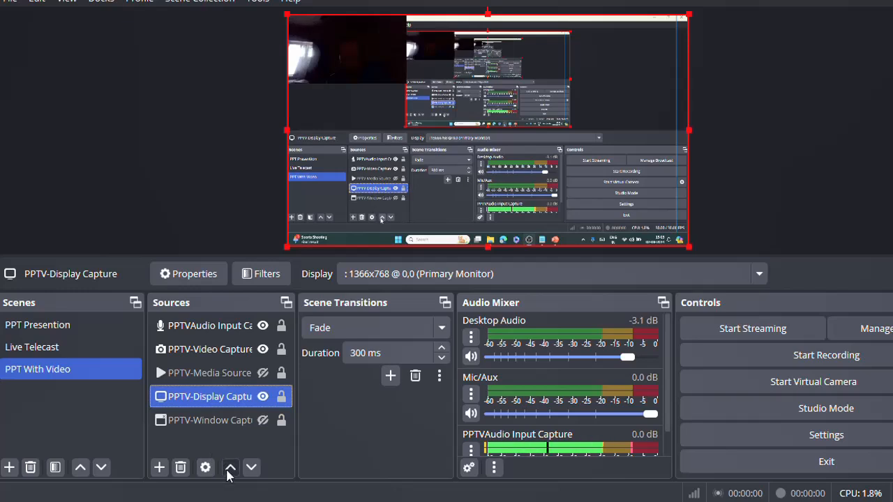
pyautogui.click(228, 468)
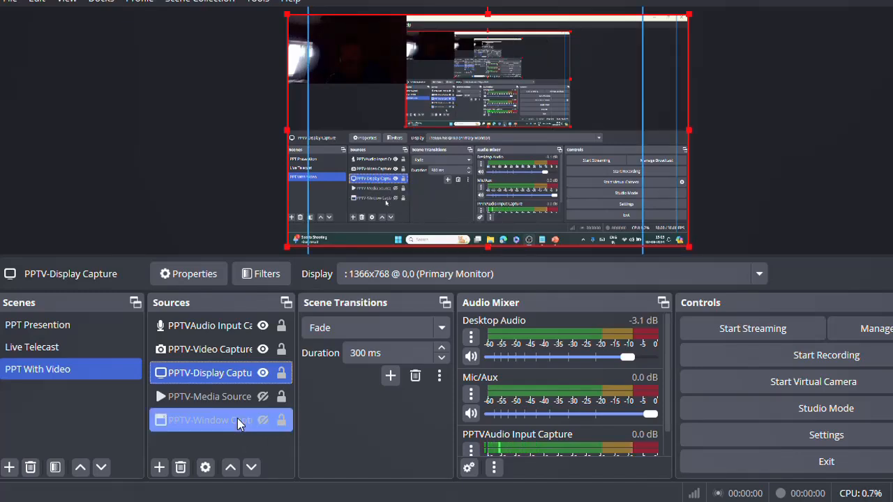
# - Move PPTV-Video Capture Device to the last place in the source order
pyautogui.click(208, 357)
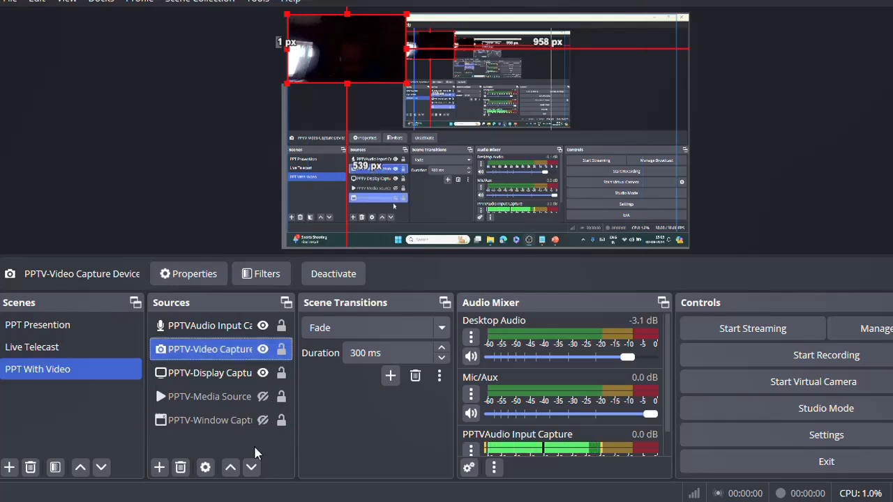
pyautogui.click(251, 468)
pyautogui.click(251, 469)
pyautogui.click(250, 469)
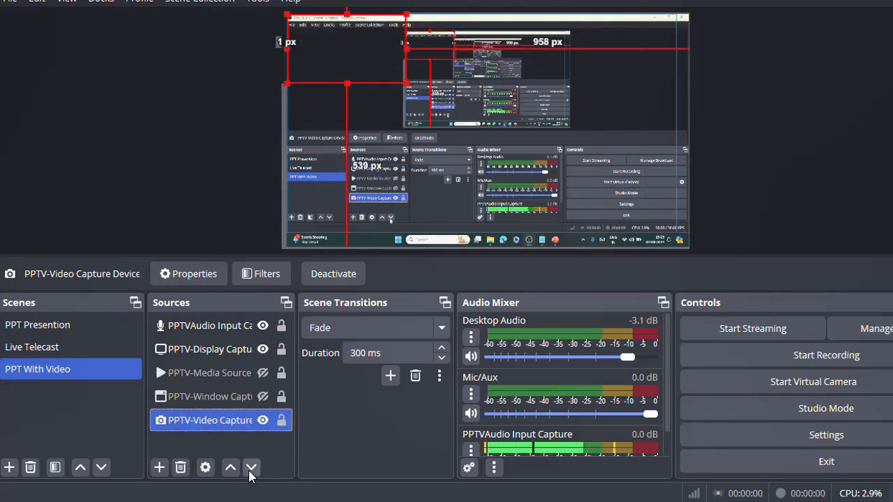
# - Move PPTV-Window Capture directly above PPTV-Media Source and clear the source selection
pyautogui.click(237, 395)
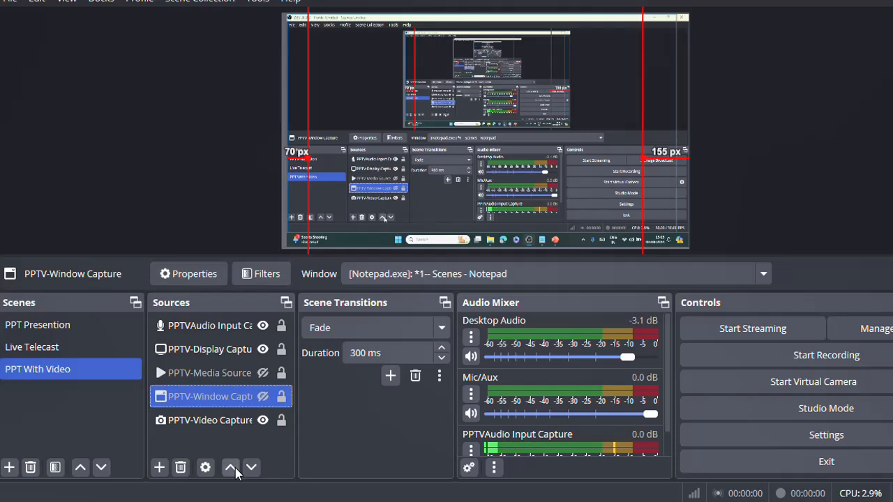
pyautogui.click(230, 468)
pyautogui.click(233, 449)
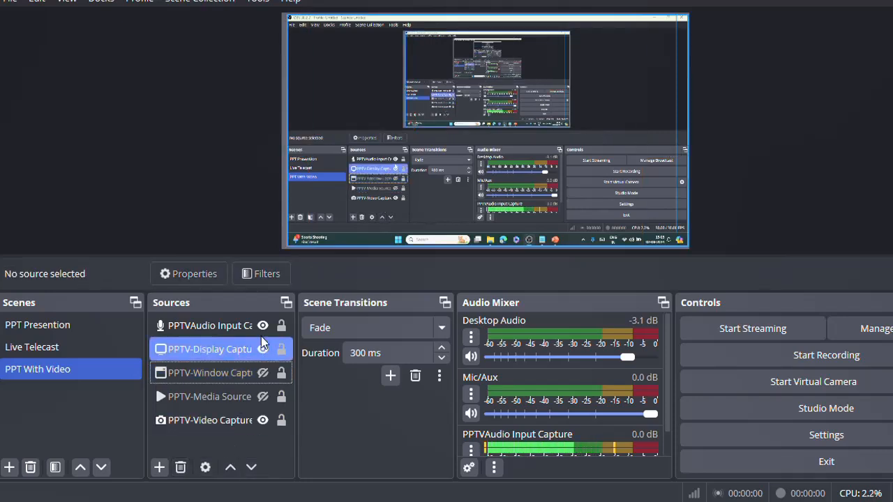
# - Hide the audio input, display capture and video capture device sources
pyautogui.click(263, 325)
pyautogui.click(262, 348)
pyautogui.click(265, 421)
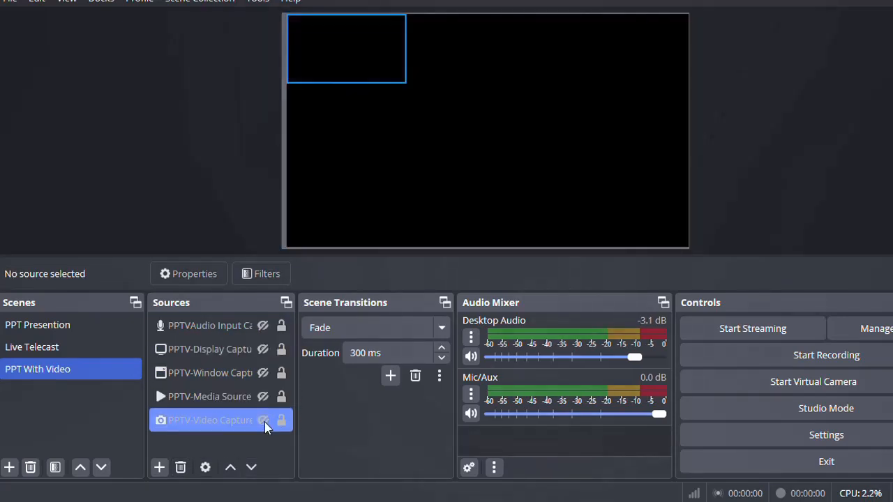
# - Show all five sources of the PPT With Video scene
pyautogui.click(264, 420)
pyautogui.click(262, 396)
pyautogui.click(262, 372)
pyautogui.click(263, 349)
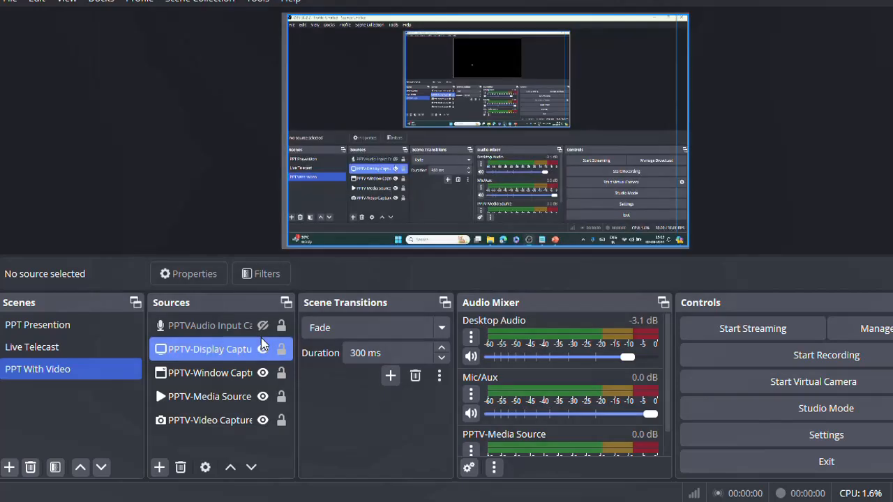
pyautogui.click(263, 326)
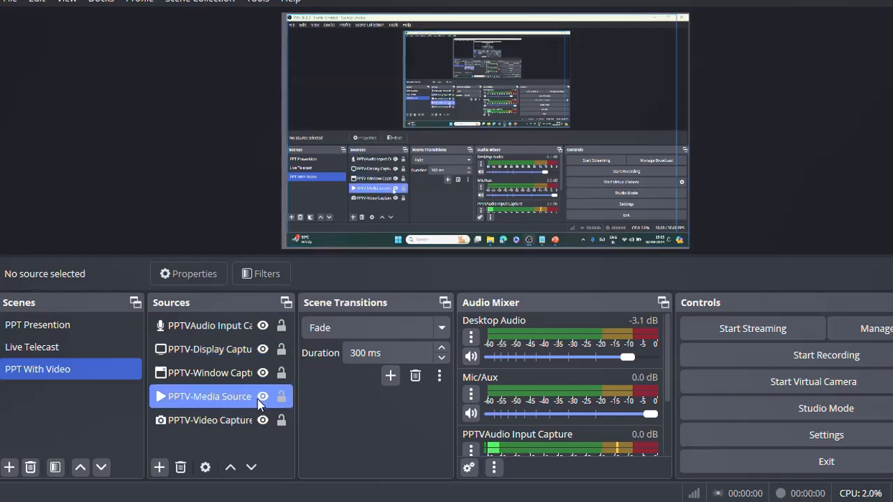
# - Hide PPTV-Display Capture and PPTV-Window Capture
pyautogui.click(257, 374)
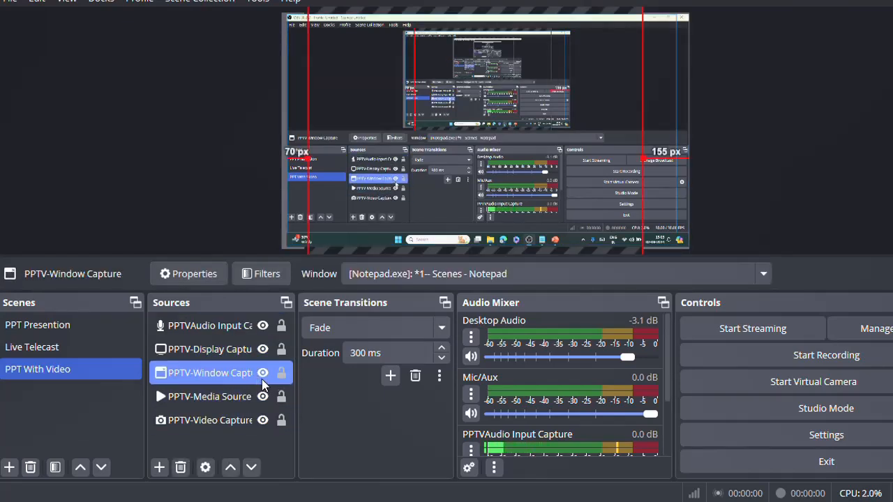
pyautogui.keyDown('ctrl'); pyautogui.click(257, 350); pyautogui.keyUp('ctrl')
pyautogui.click(263, 350)
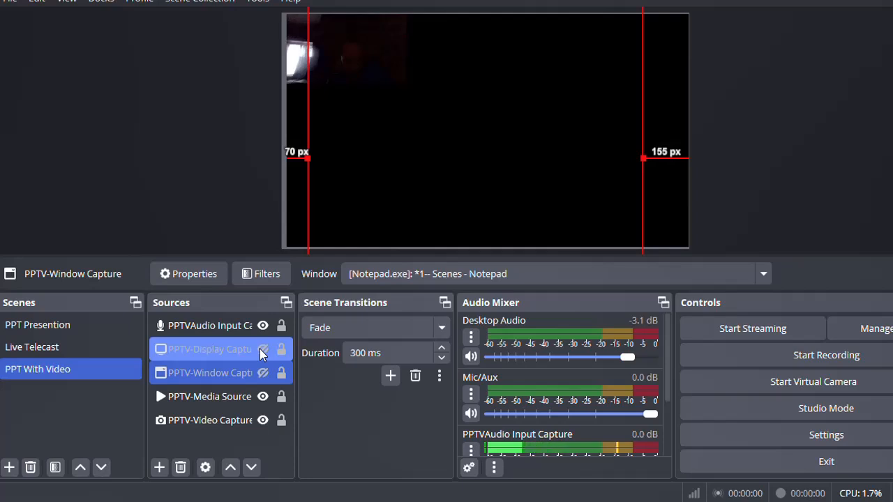
pyautogui.click(265, 373)
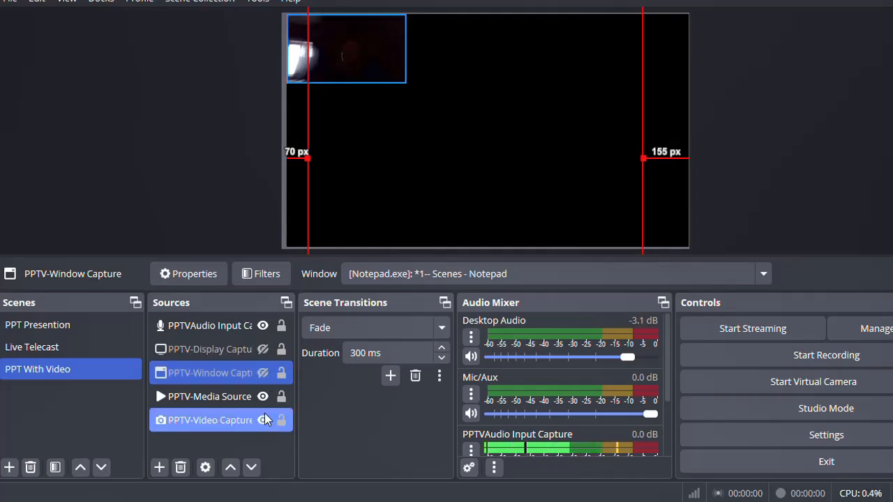
# - Show PPTV-Window Capture again and shift the Notepad capture rightward past the canvas's right edge, uncovering more of the camera feed
pyautogui.click(262, 373)
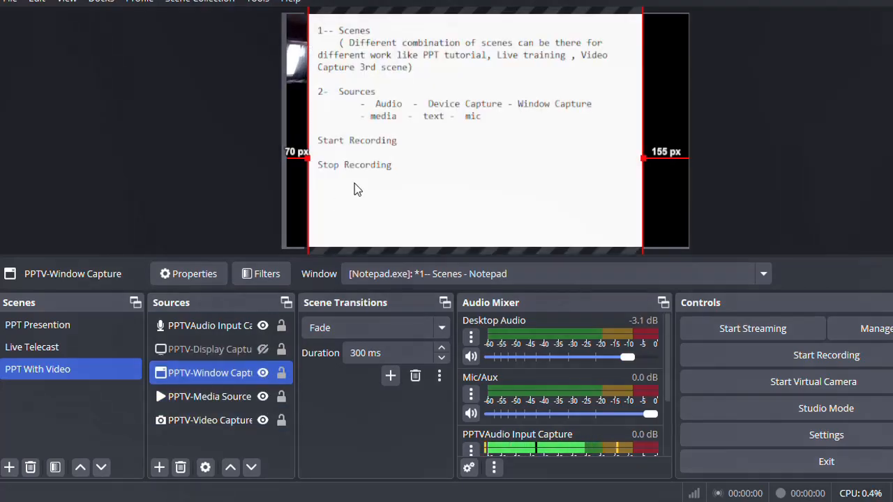
pyautogui.moveTo(355, 189); pyautogui.dragTo(411, 189)
pyautogui.click(323, 124)
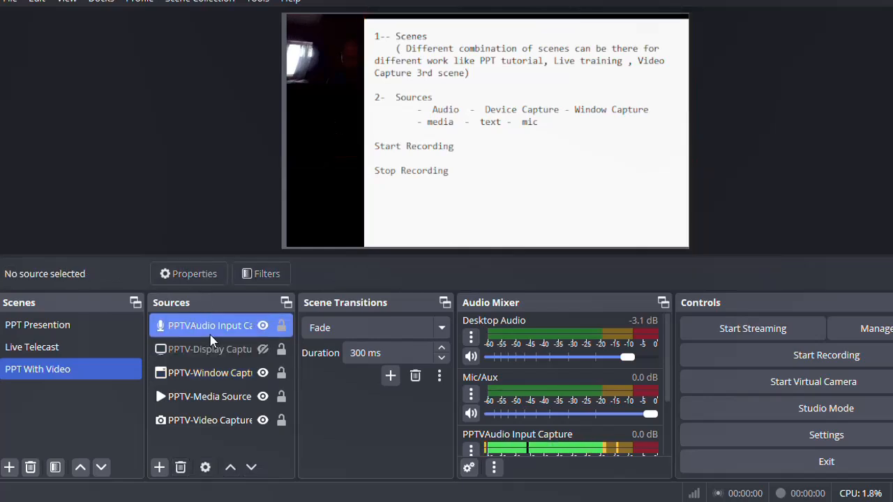
# - Shrink and shift the camera feed to about 112 px from the canvas's top and 1076 px from its right, and hide the source
pyautogui.click(224, 422)
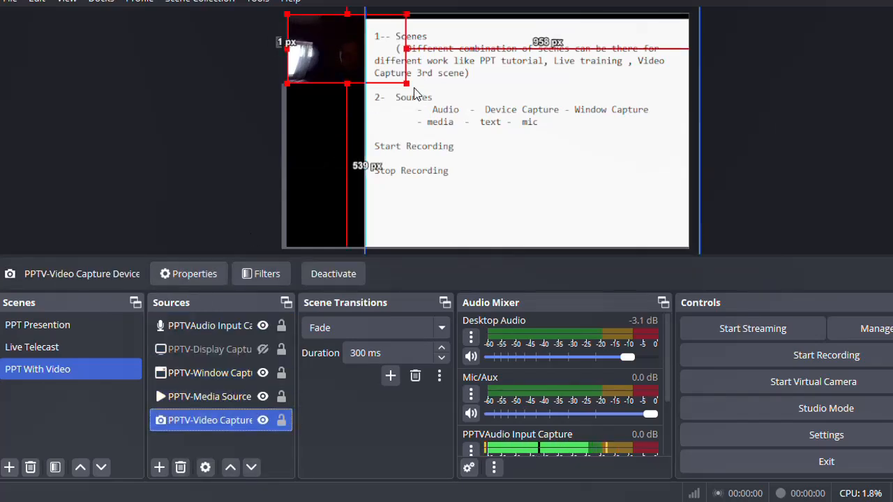
pyautogui.moveTo(406, 84); pyautogui.dragTo(329, 89)
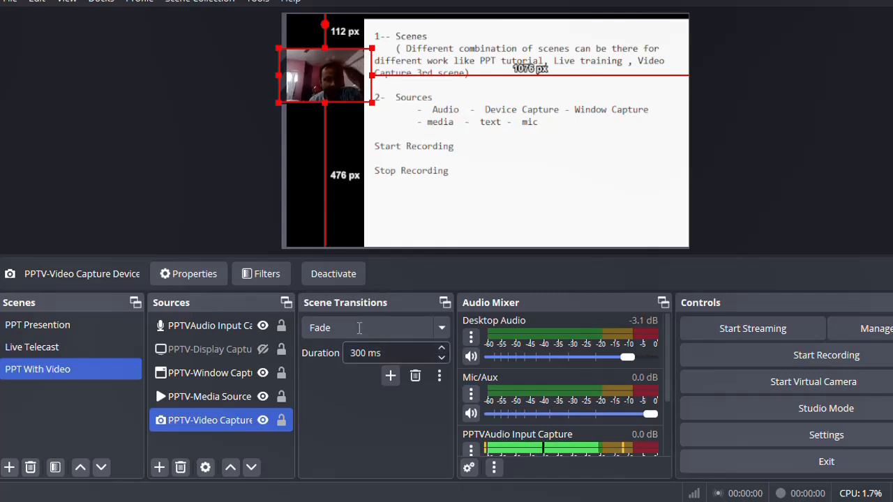
pyautogui.click(263, 421)
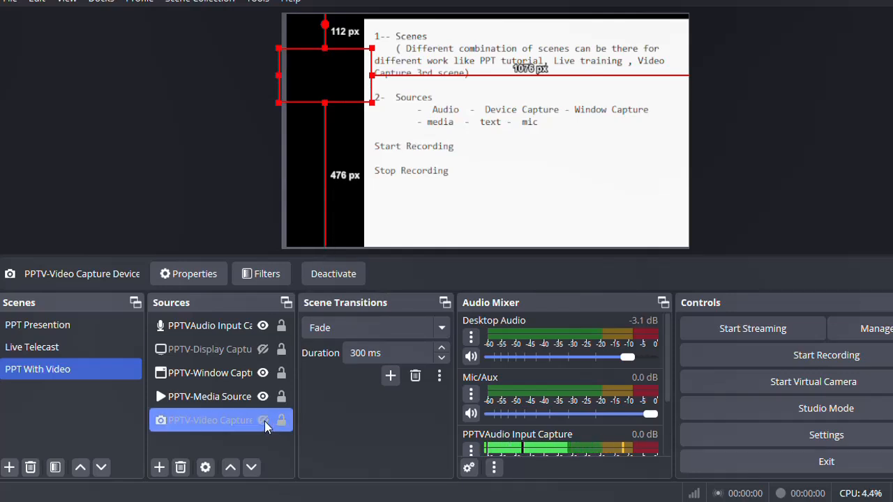
# - Show the PPTV-Video Capture Device source, clear the preview selection, and toggle the source's visibility off and on again
pyautogui.click(264, 422)
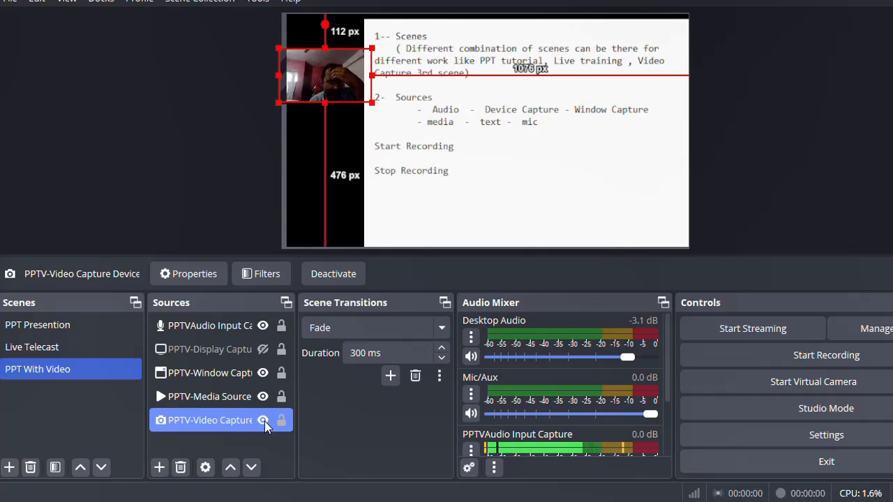
pyautogui.click(200, 215)
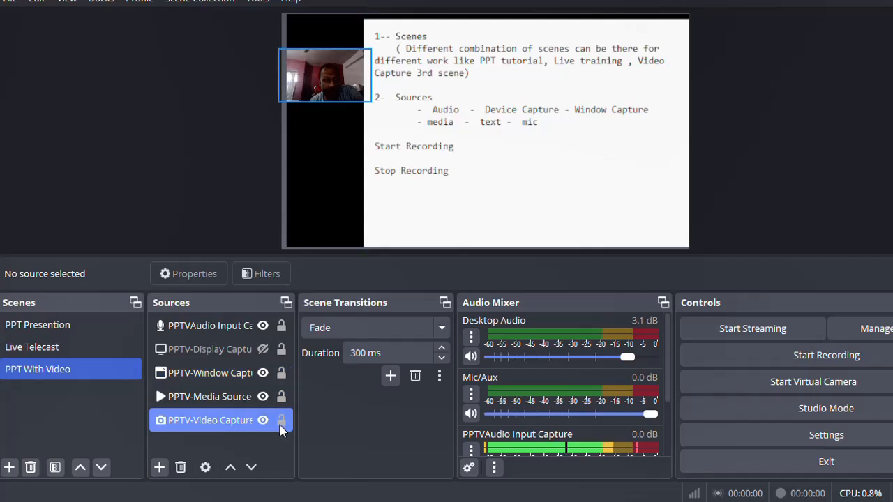
pyautogui.click(263, 422)
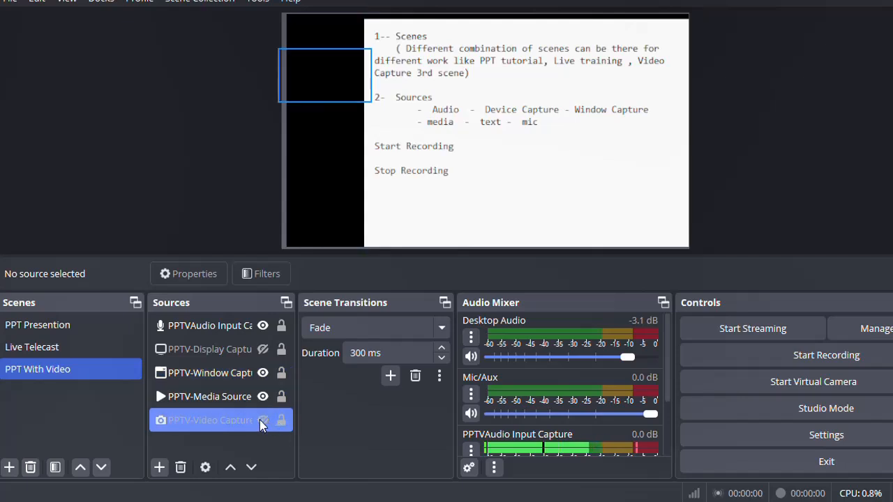
pyautogui.click(265, 422)
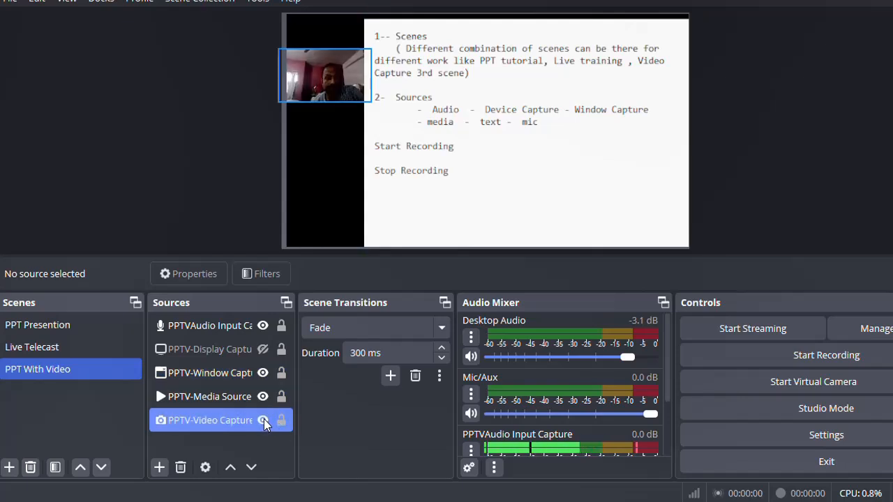
# - Compare the PPT Presention and PPT With Video scenes, ending on PPT With Video
pyautogui.click(70, 325)
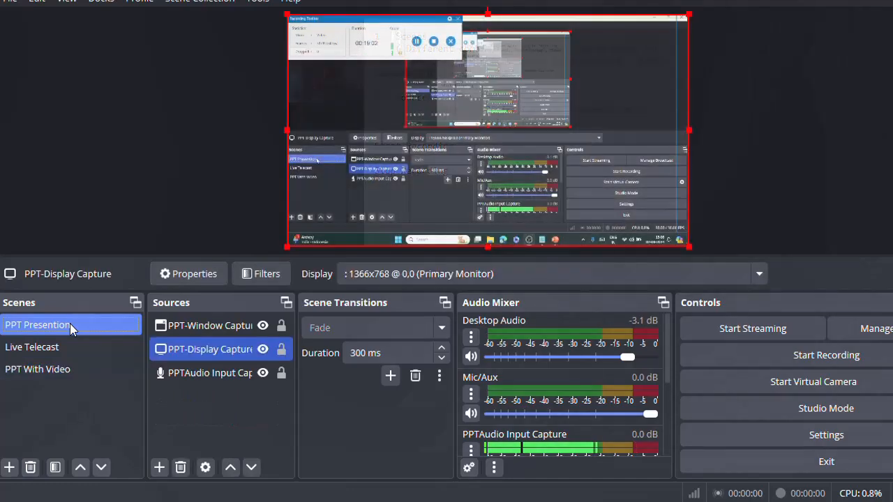
pyautogui.click(88, 369)
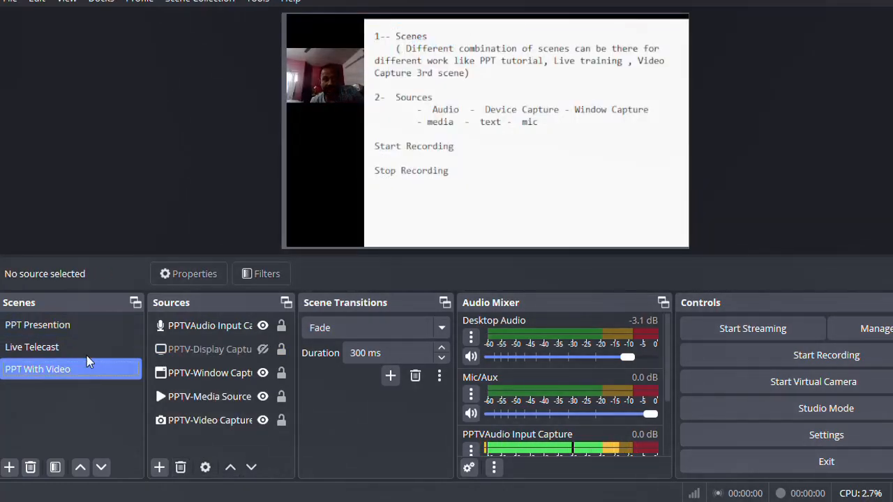
pyautogui.click(83, 327)
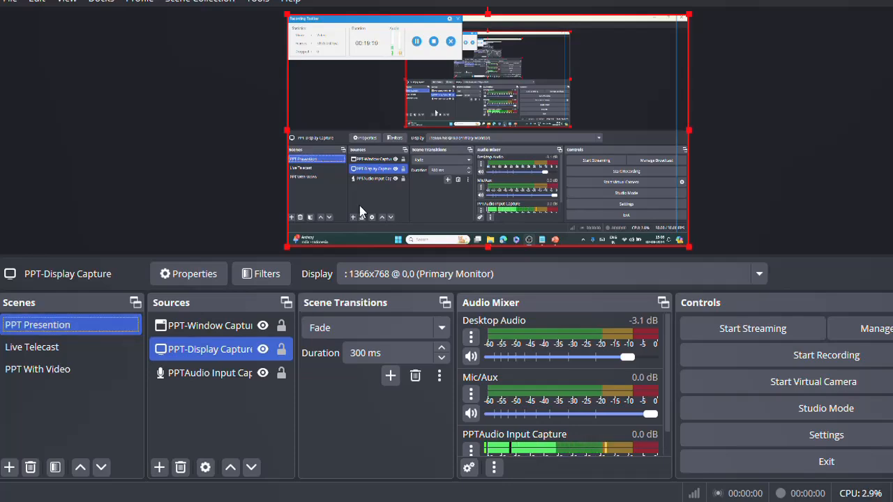
pyautogui.click(82, 364)
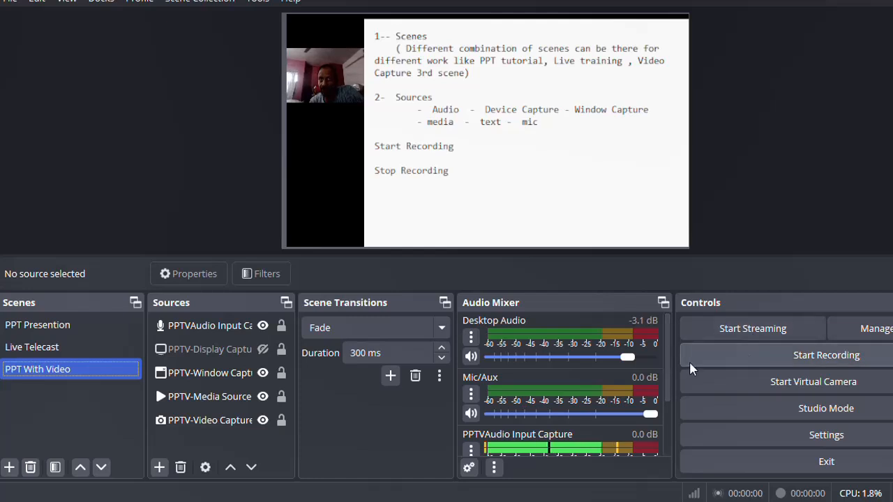
# - Start recording PPT With Video, bring Notepad forward, and add the line "New PAge Wrintinh \" below Stop Recording
pyautogui.click(793, 360)
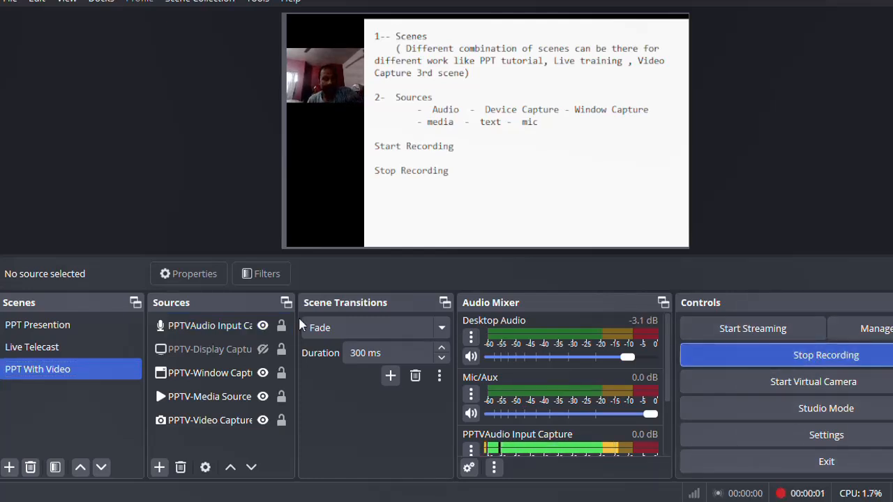
pyautogui.click(458, 178)
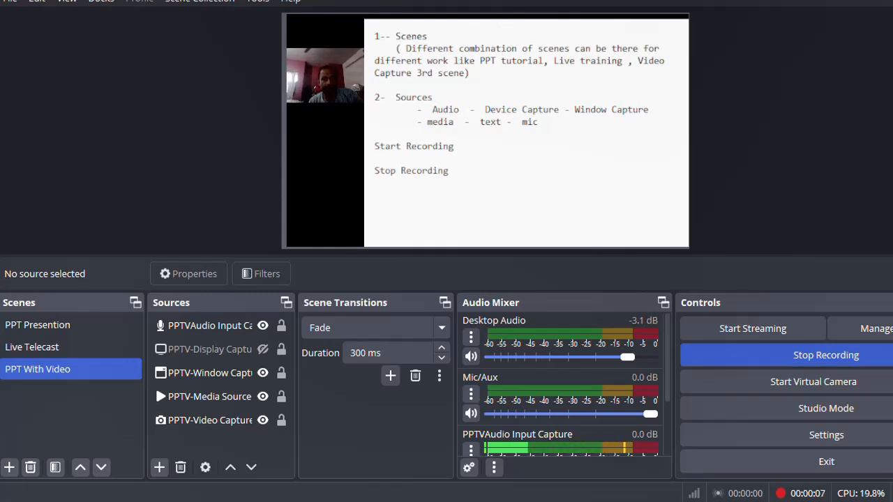
pyautogui.moveTo(383, 0); pyautogui.dragTo(269, 81)
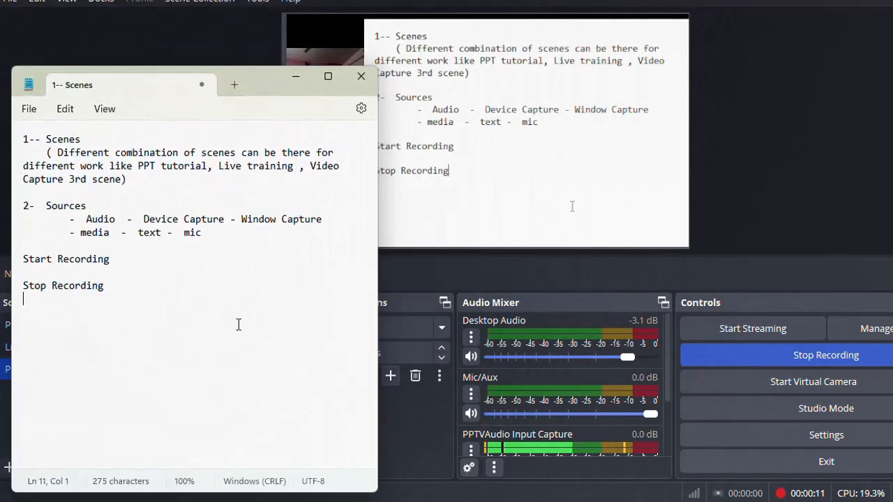
pyautogui.press('Return')
pyautogui.write('New ')
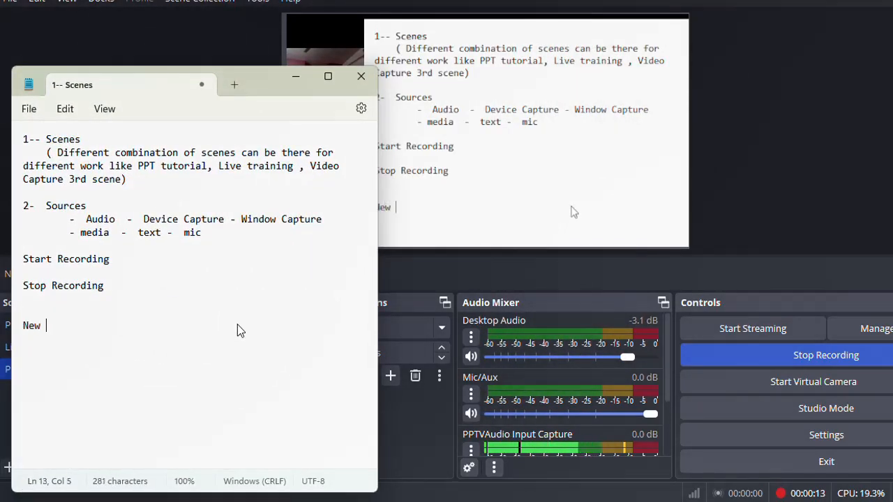
pyautogui.write('PAg')
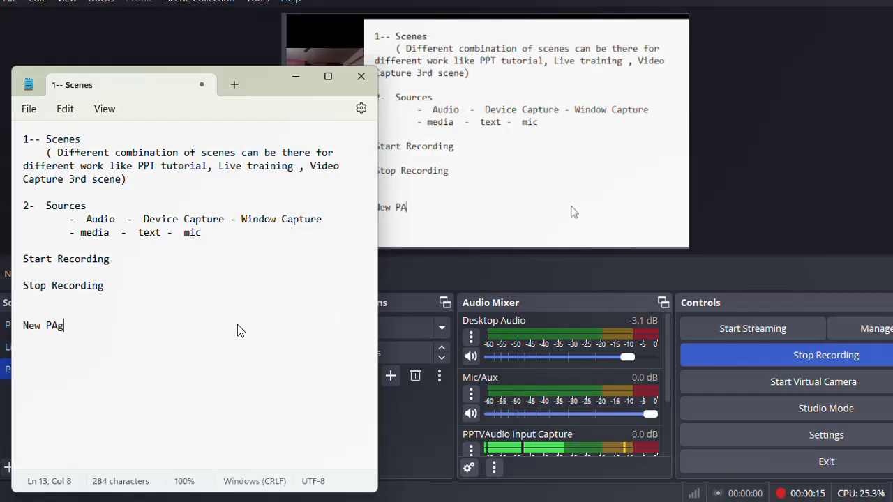
pyautogui.write('e Wrintinh')
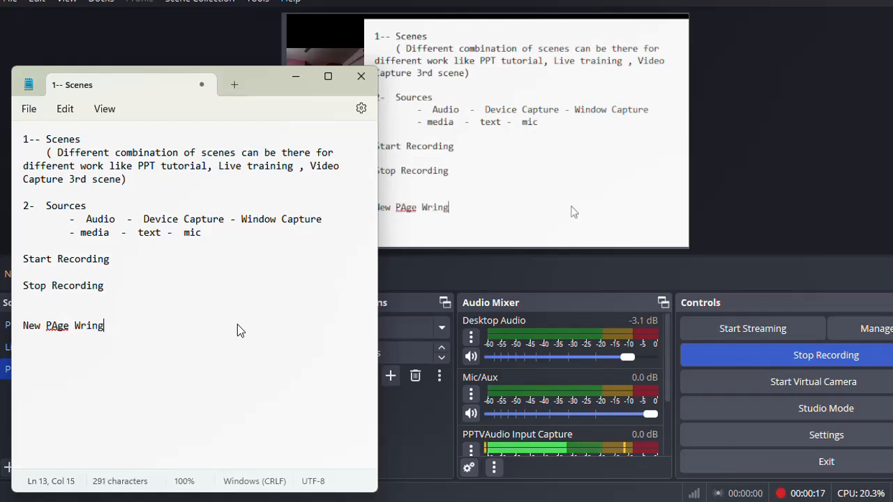
pyautogui.write(' \\')
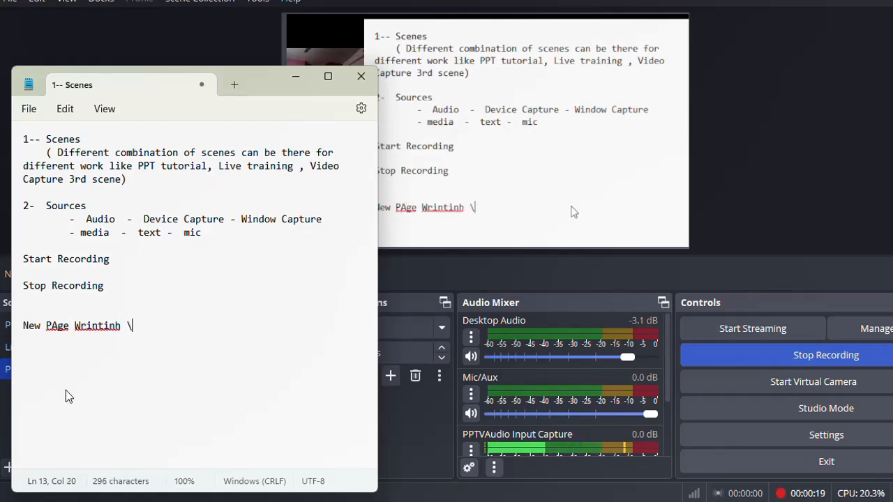
# - Correct the new Notepad line to "New Page Writing" and minimize Notepad
pyautogui.rightClick(63, 327)
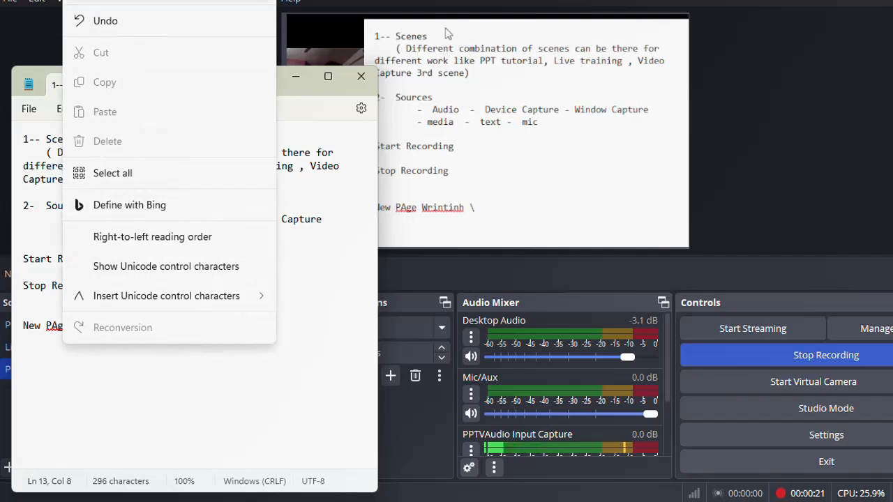
pyautogui.click(146, 409)
pyautogui.click(115, 328)
pyautogui.click(156, 328)
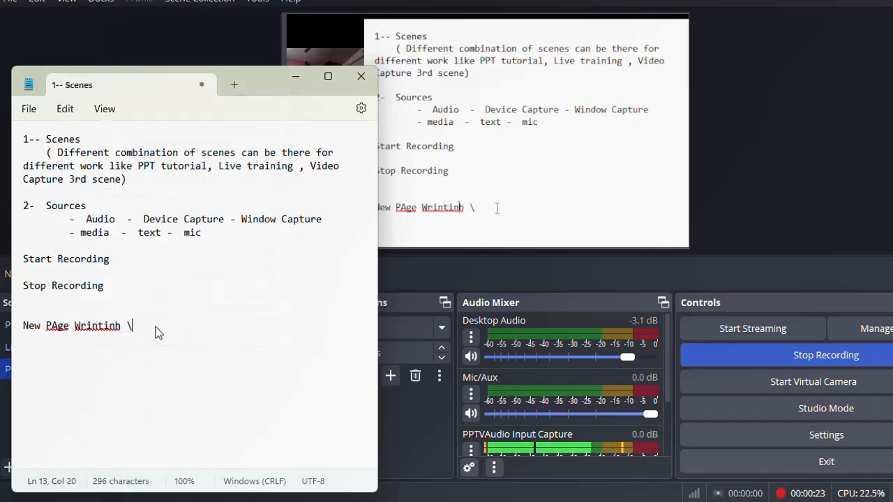
pyautogui.press('BackSpace')
pyautogui.press('BackSpace')
pyautogui.press('BackSpace')
pyautogui.press('BackSpace')
pyautogui.press('BackSpace')
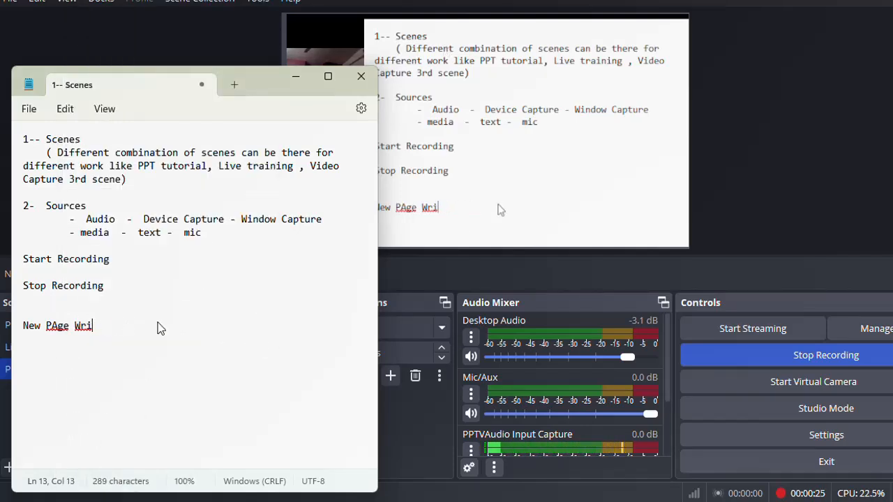
pyautogui.write('ting')
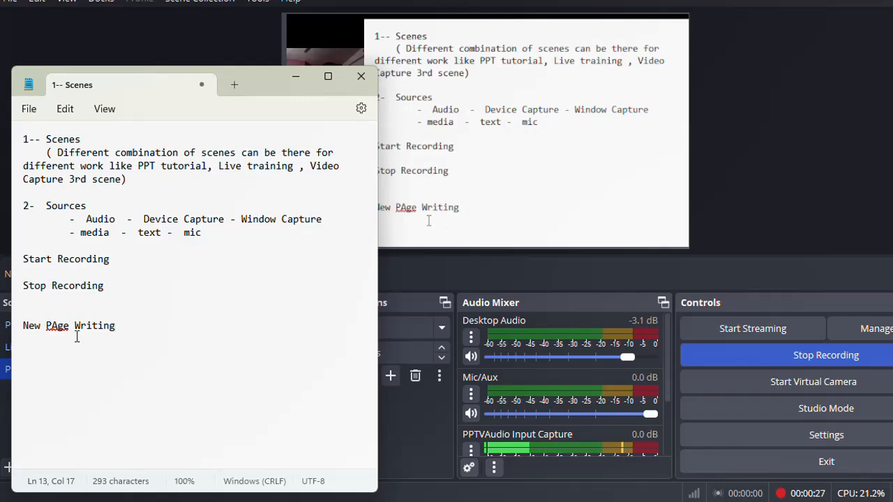
pyautogui.click(57, 327)
pyautogui.press('BackSpace')
pyautogui.write('a')
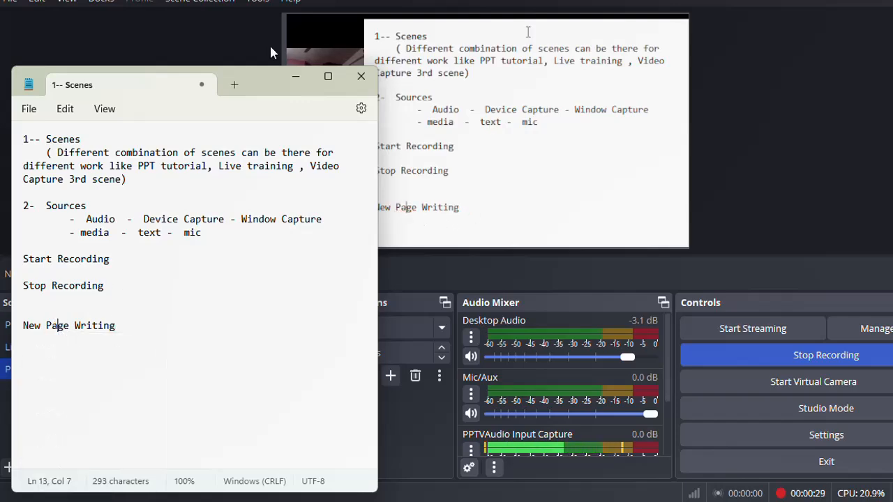
pyautogui.click(295, 76)
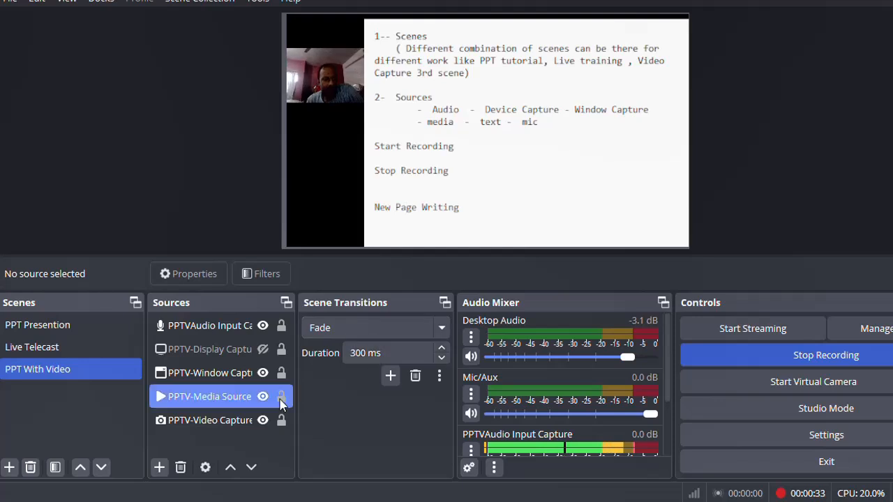
# - Hide the PPTV-Video Capture Device source while recording, and select the Notepad capture in the preview
pyautogui.click(258, 434)
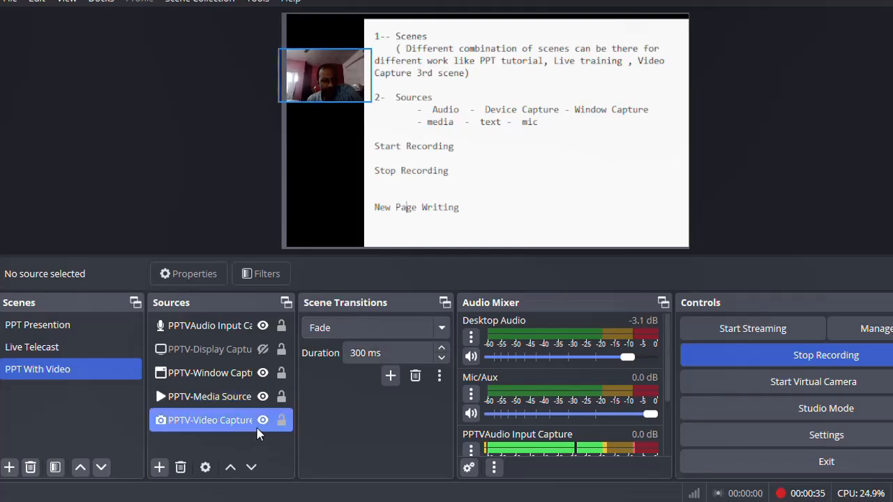
pyautogui.click(263, 422)
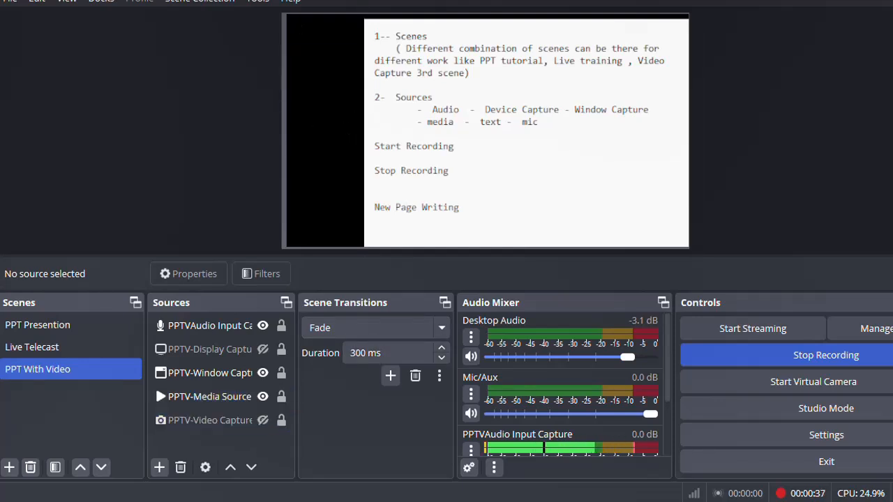
pyautogui.click(477, 236)
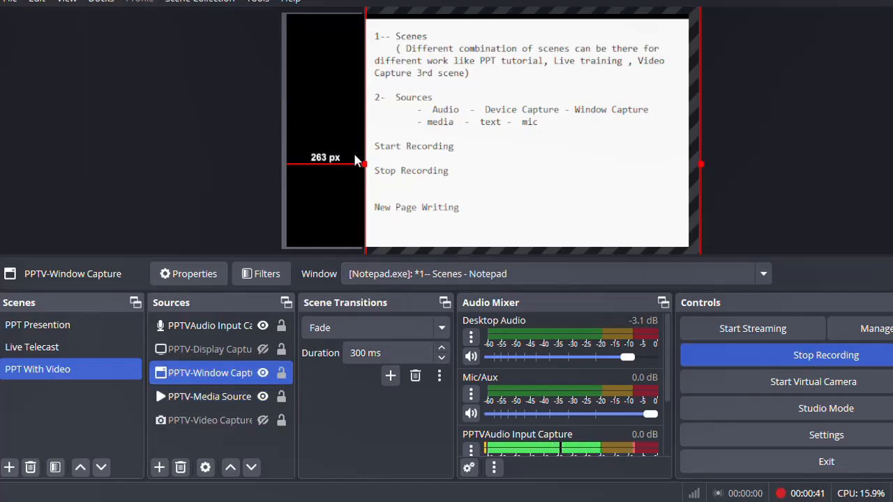
# - Switch to the PPT Presention scene and stop the recording, accepting the confirmation
pyautogui.click(75, 331)
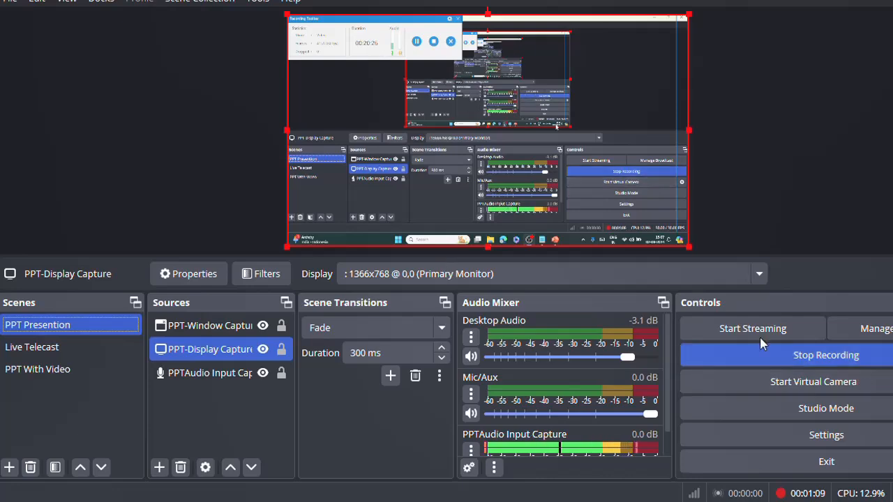
pyautogui.click(778, 364)
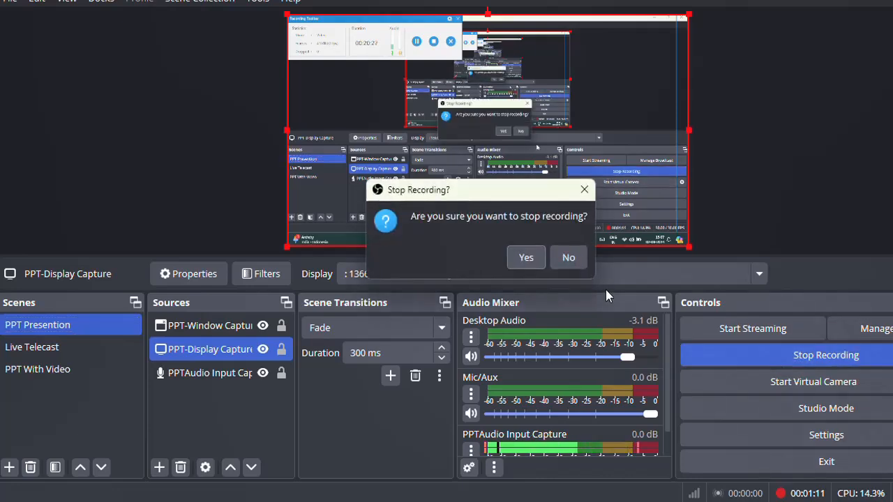
pyautogui.click(525, 256)
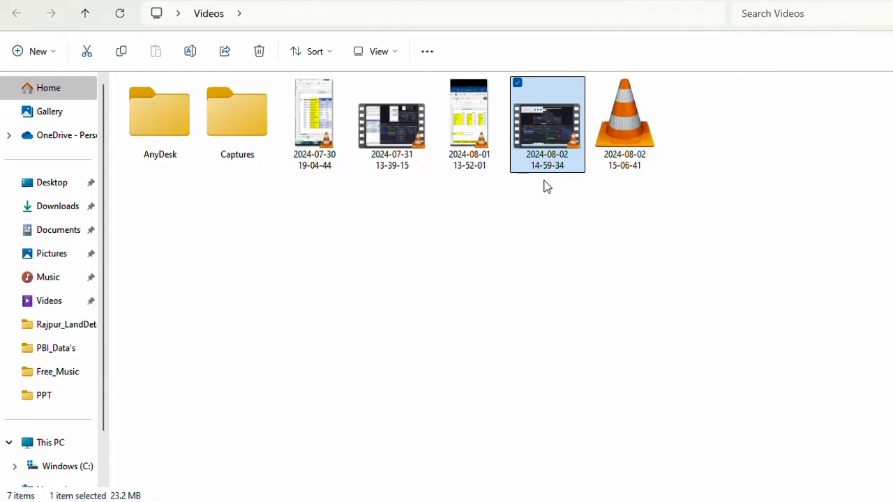
pyautogui.click(653, 201)
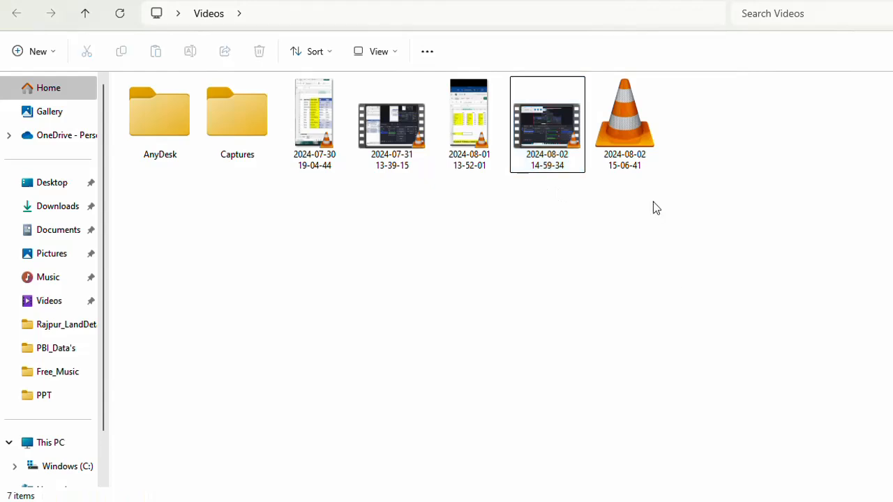
pyautogui.click(639, 164)
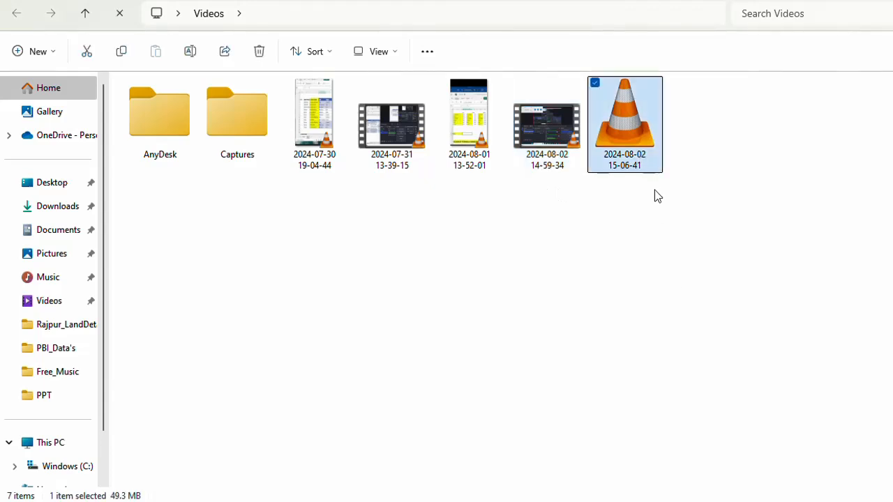
pyautogui.doubleClick(639, 154)
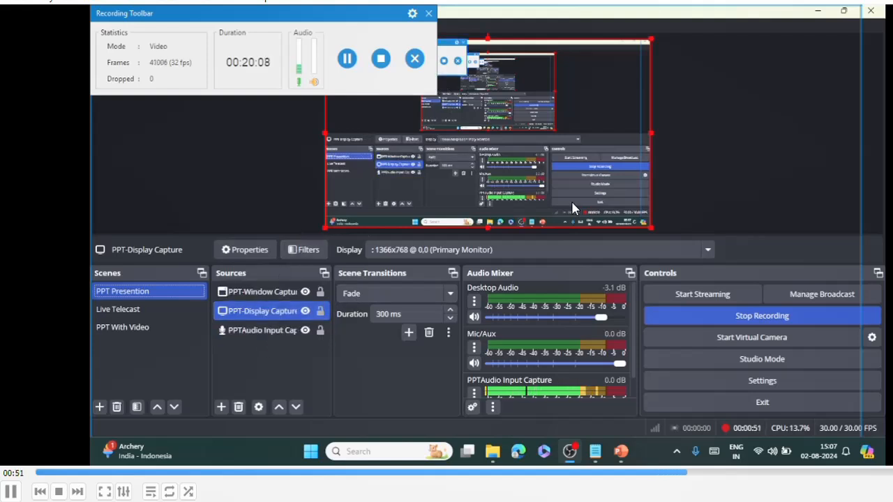
pyautogui.press('XF86AudioRaiseVolume')
pyautogui.press('XF86AudioRaiseVolume')
pyautogui.press('XF86AudioRaiseVolume')
pyautogui.press('XF86AudioRaiseVolume')
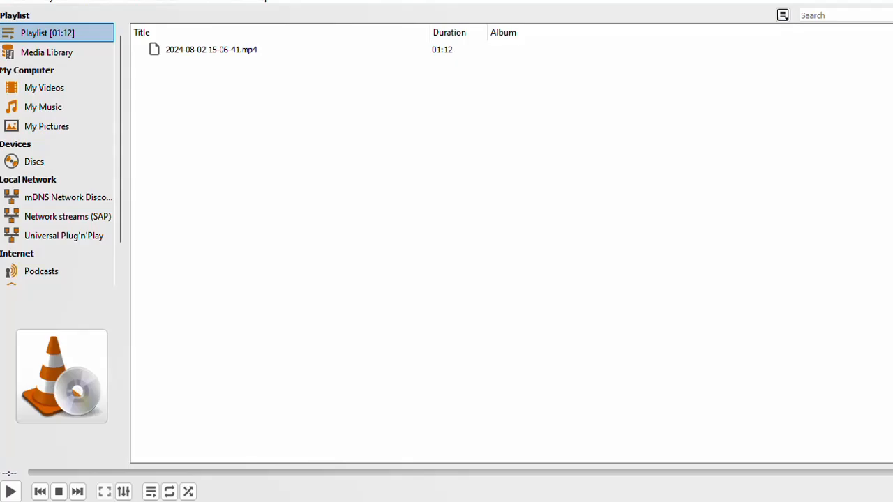
# - Close the media player, return to OBS Studio, and examine the lower audio channels in the Audio Mixer
pyautogui.hotkey('alt', 'F4')
pyautogui.hotkey('alt', 'Tab')
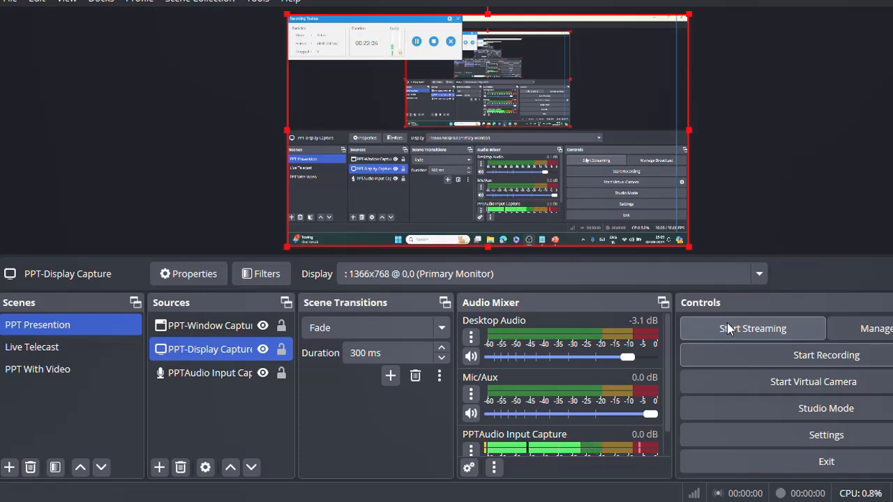
pyautogui.scroll(-2, 664, 384)
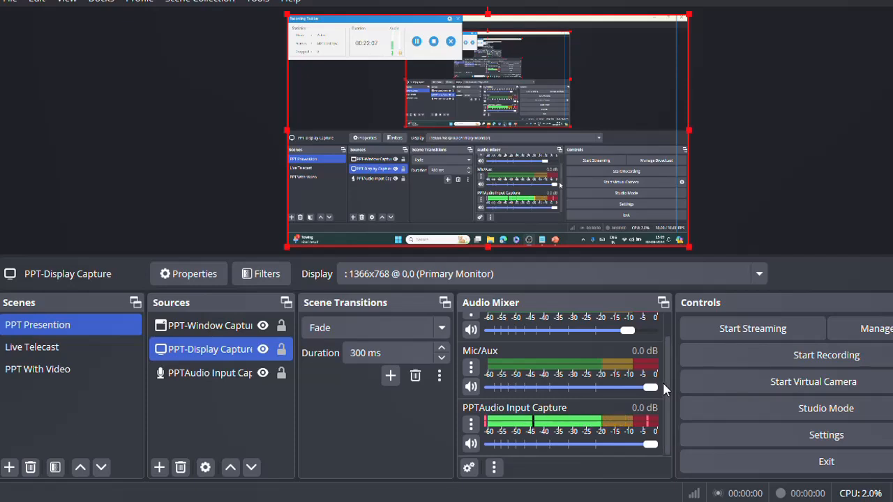